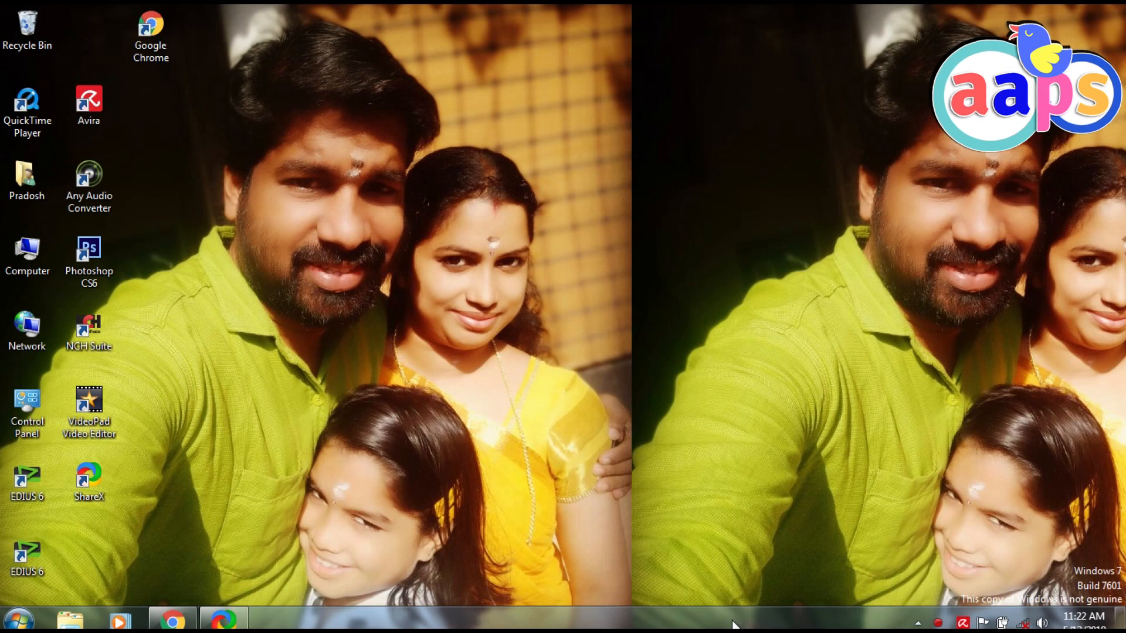
# Step: Launch EDIUS 6 and create a new project named Untitled3 with the HD 1920x1080 23.98p 16:9 8bit preset
pyautogui.doubleClick(28, 481)
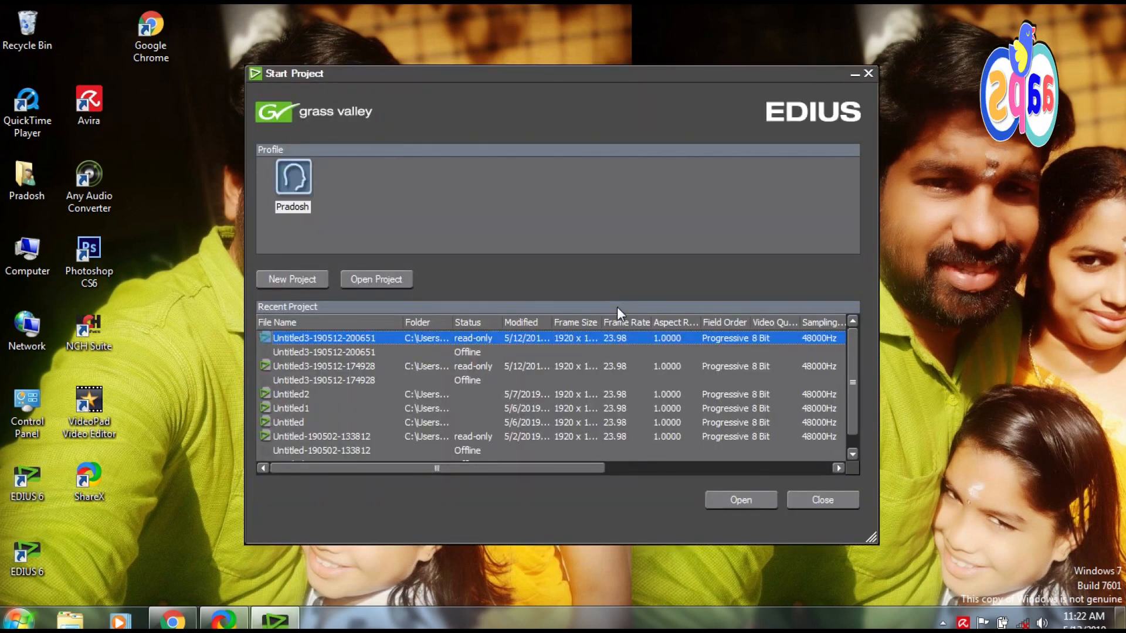
pyautogui.click(295, 278)
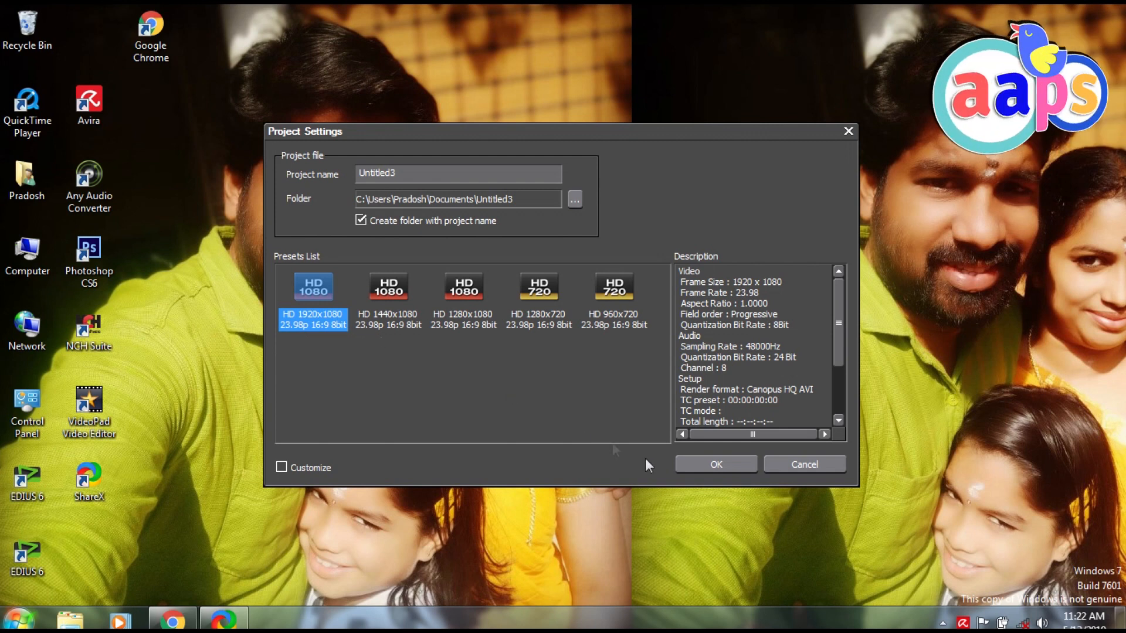
pyautogui.click(694, 468)
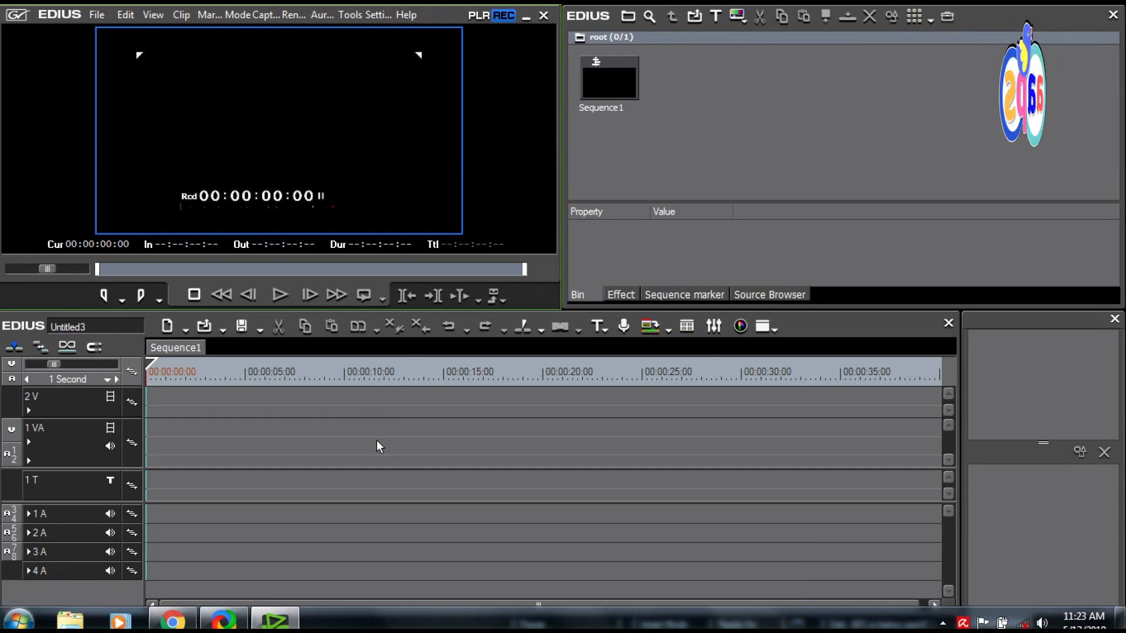
# Step: Import the logo image aapaasssfgfgf from New folder inside New folder (3) - Copy into the bin
pyautogui.doubleClick(812, 146)
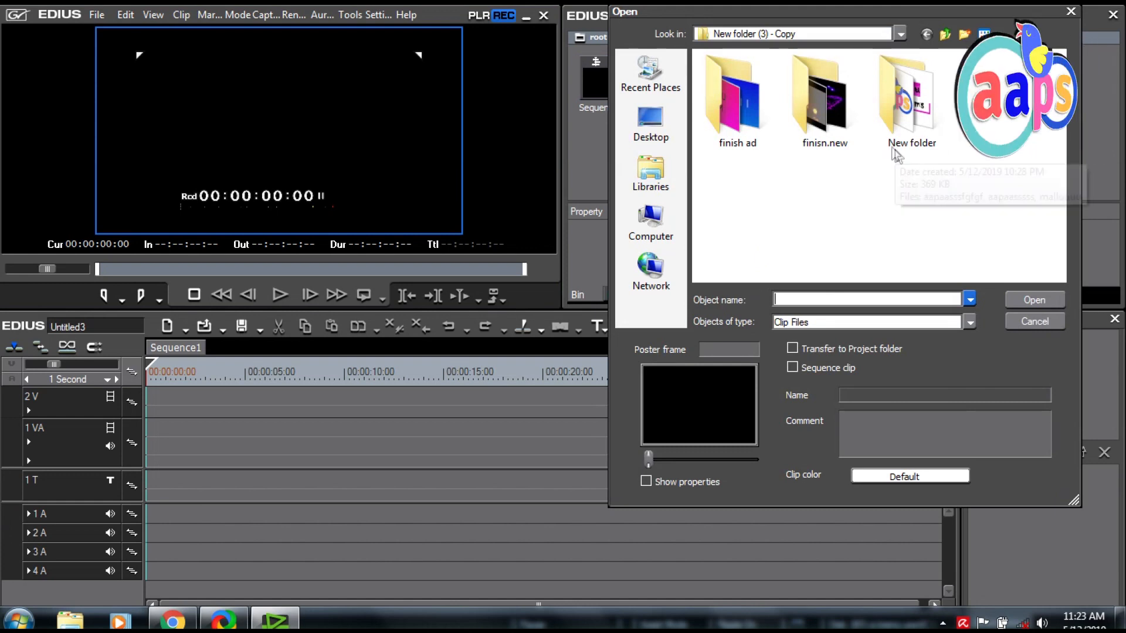
pyautogui.doubleClick(896, 109)
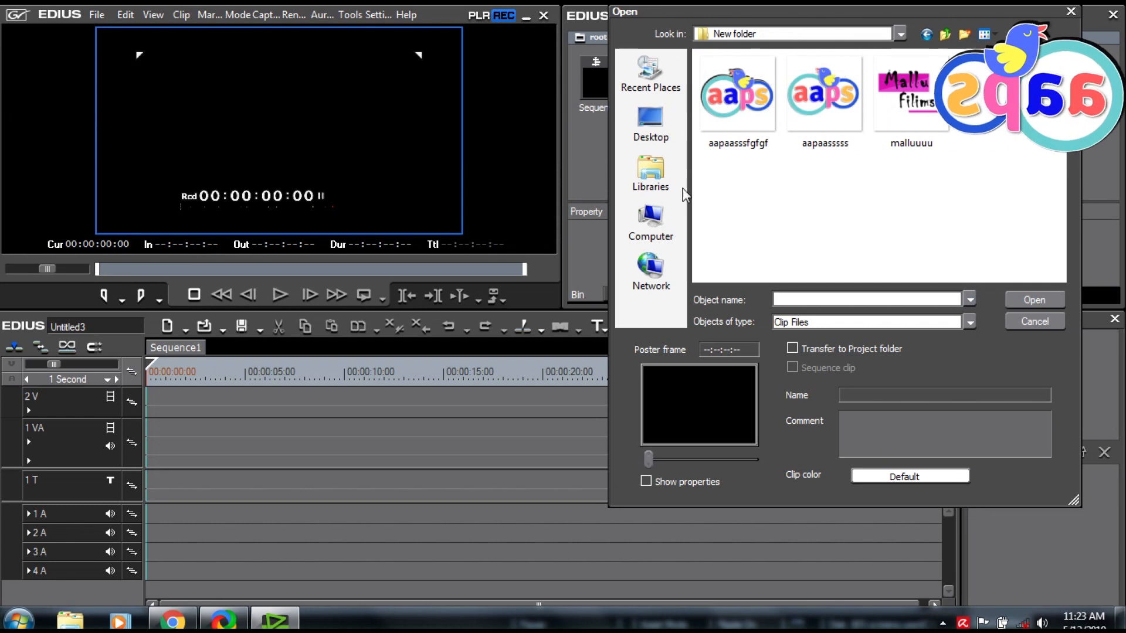
pyautogui.doubleClick(737, 99)
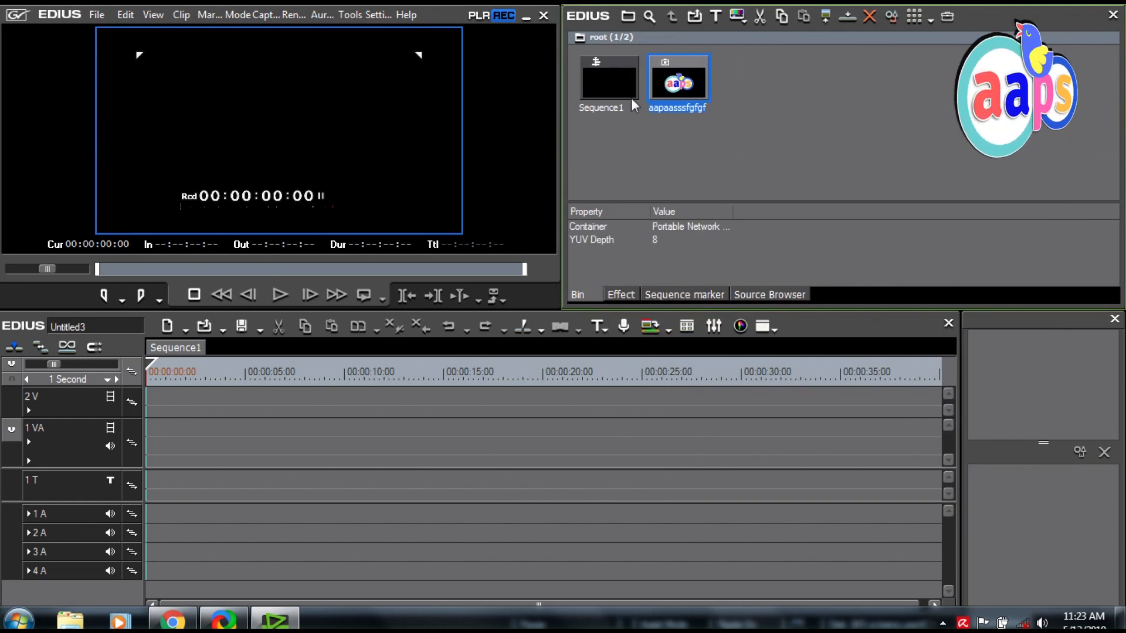
# Step: Import the clips from MVI_9576 through New recording 10 from the uyhhh folder under Videos\i on drive E: into the bin
pyautogui.doubleClick(824, 124)
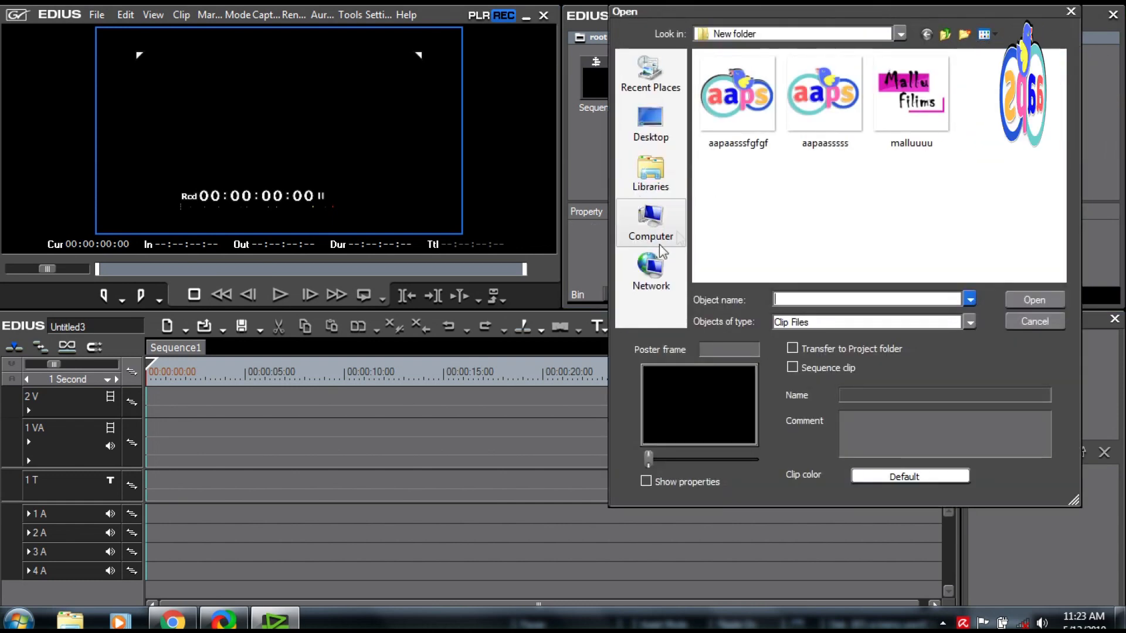
pyautogui.click(657, 246)
pyautogui.doubleClick(764, 186)
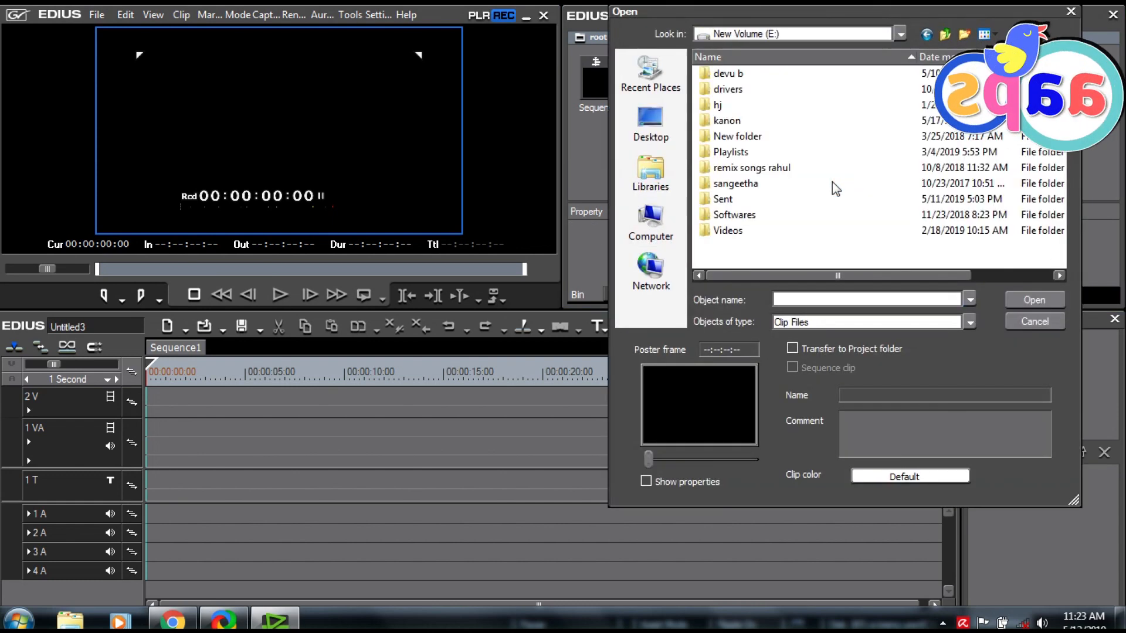
pyautogui.doubleClick(739, 232)
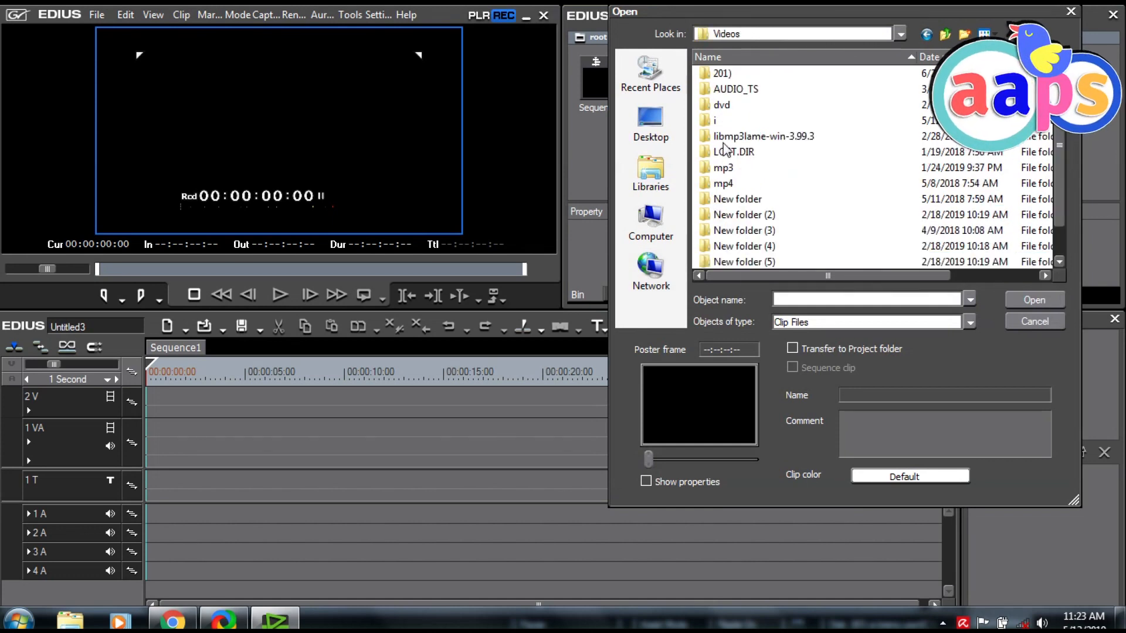
pyautogui.doubleClick(709, 121)
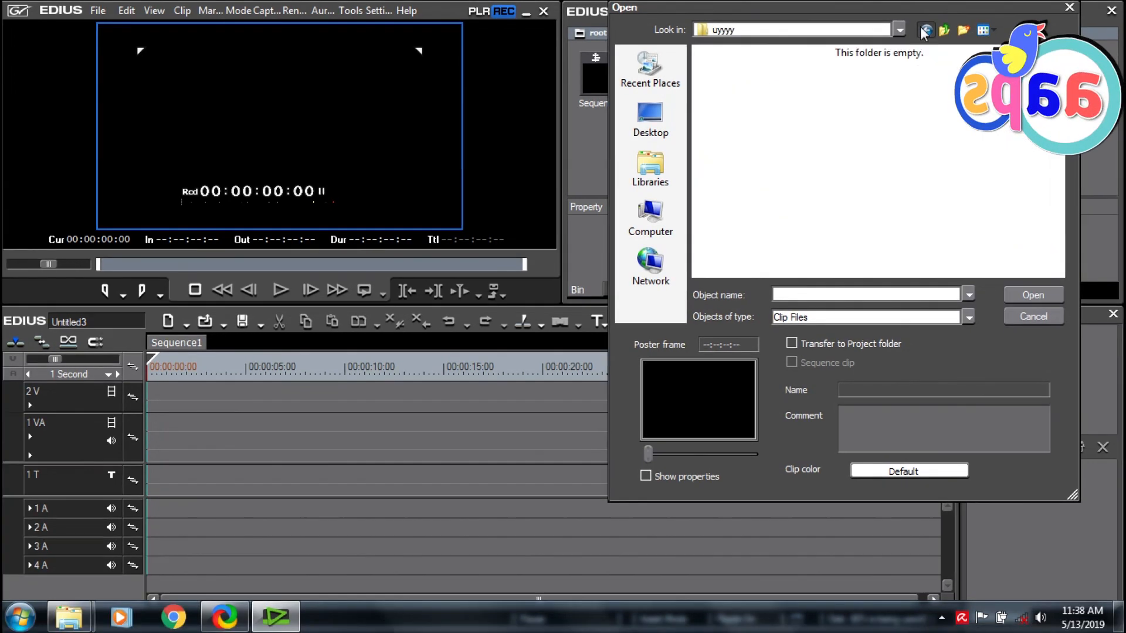
pyautogui.press('BackSpace')
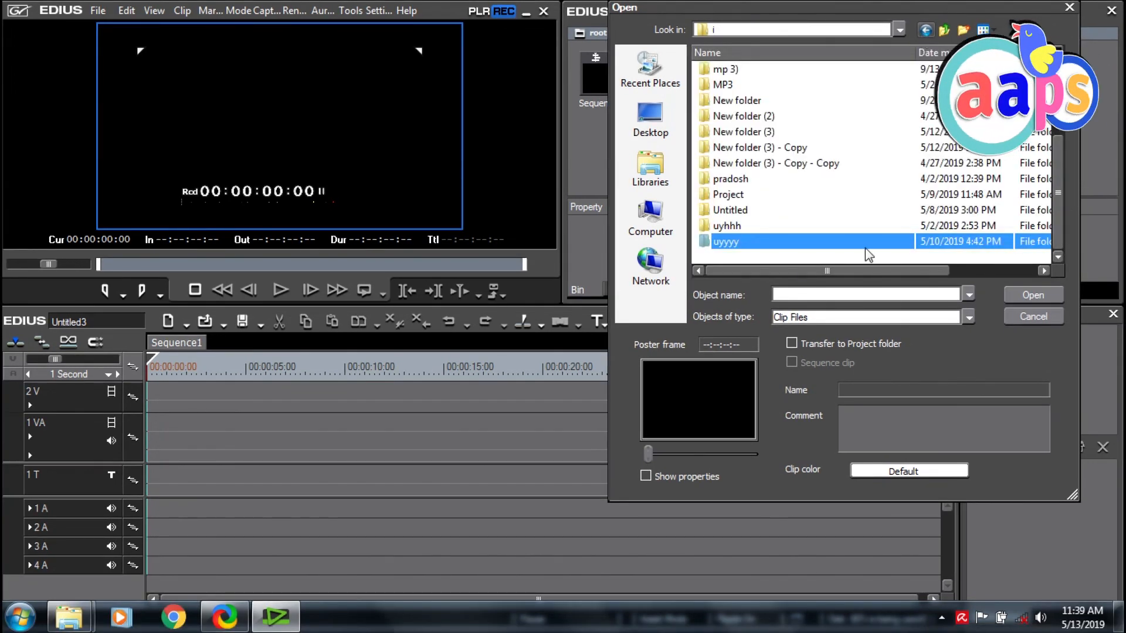
pyautogui.doubleClick(730, 226)
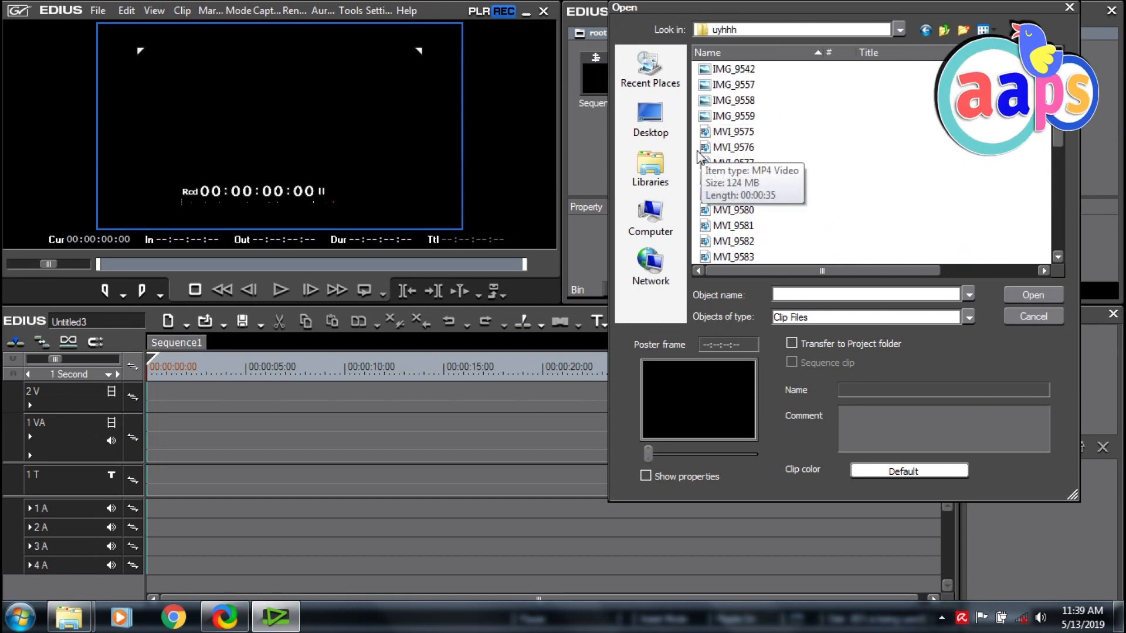
pyautogui.moveTo(696, 151); pyautogui.dragTo(840, 235)
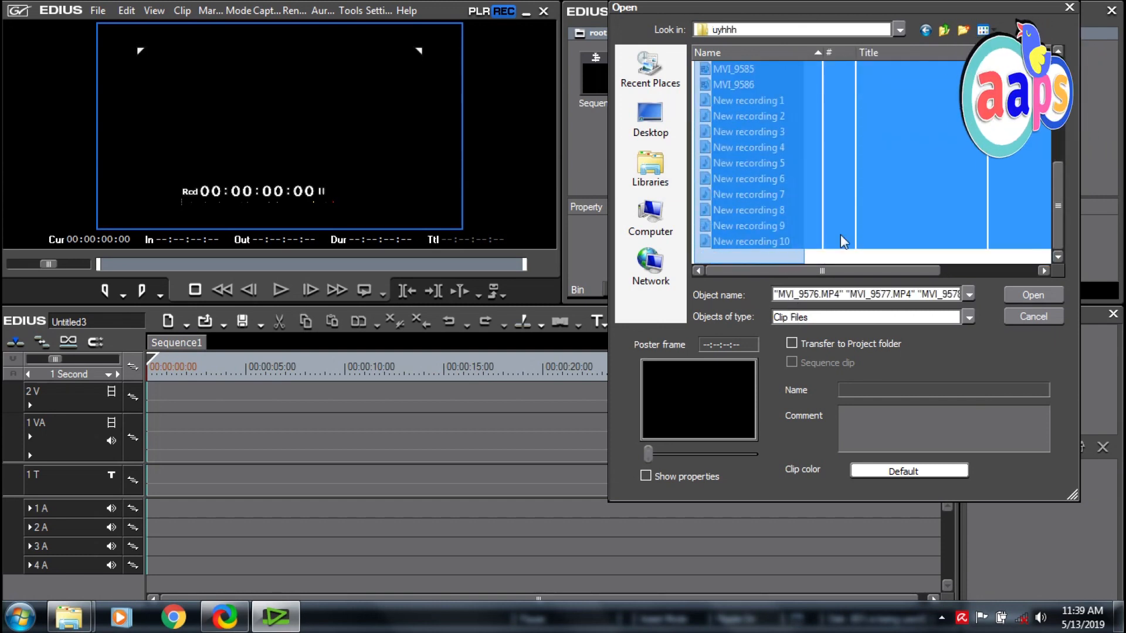
pyautogui.click(1042, 294)
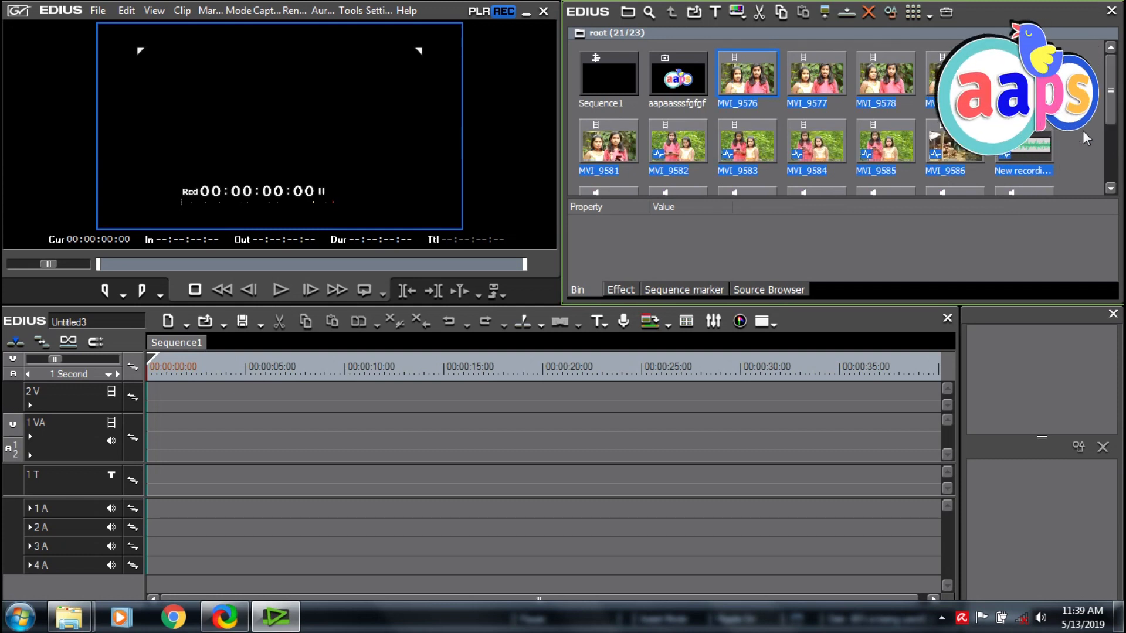
# Step: Import all the audio files from the MP3 folder under Videos\i on drive E: into the bin
pyautogui.doubleClick(1083, 133)
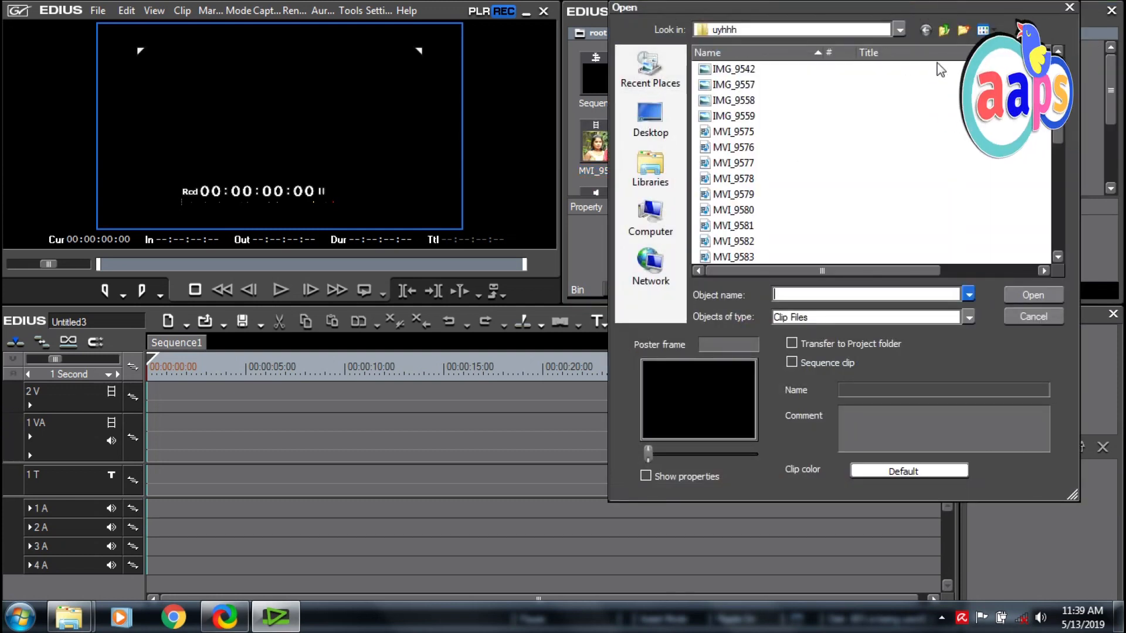
pyautogui.click(648, 216)
pyautogui.doubleClick(741, 170)
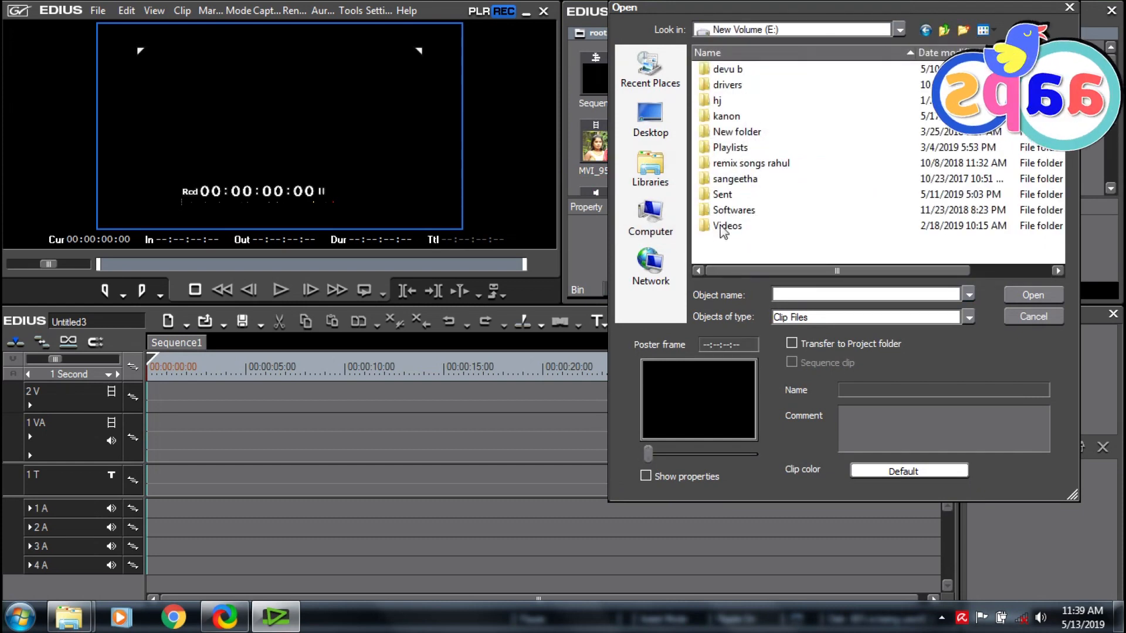
pyautogui.doubleClick(723, 227)
pyautogui.doubleClick(713, 116)
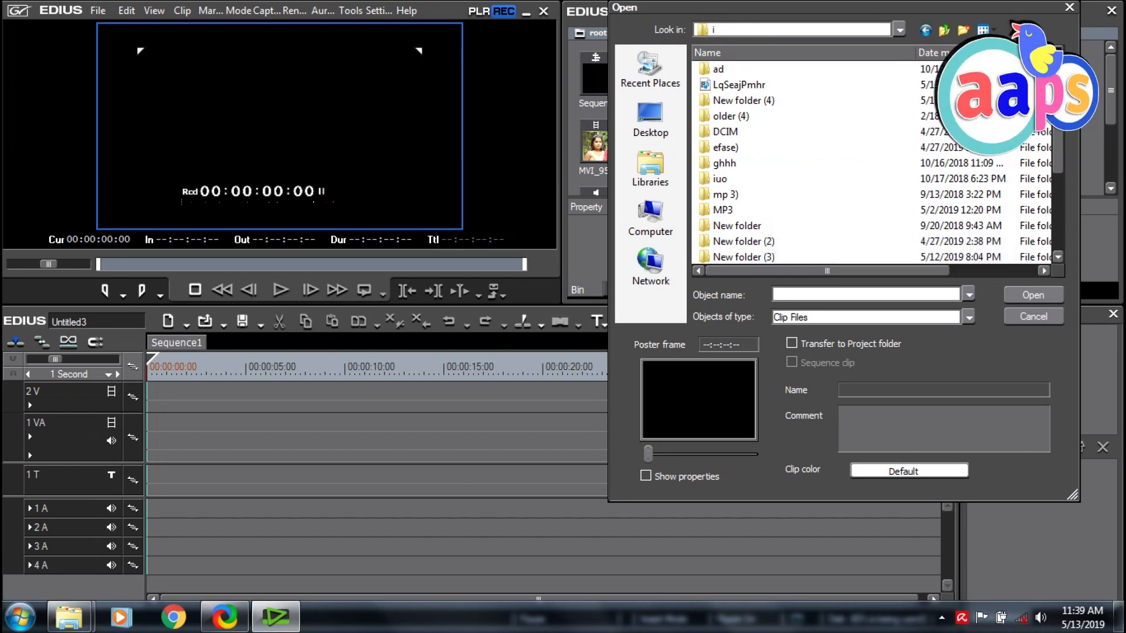
pyautogui.moveTo(1055, 100); pyautogui.dragTo(1053, 171)
pyautogui.click(720, 100)
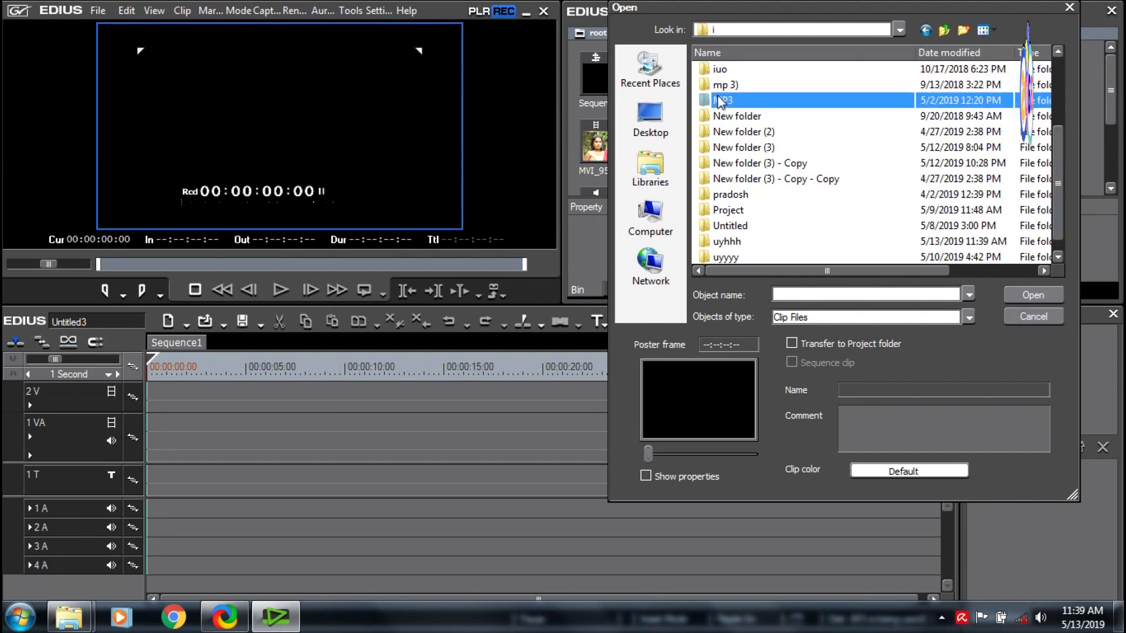
pyautogui.doubleClick(720, 101)
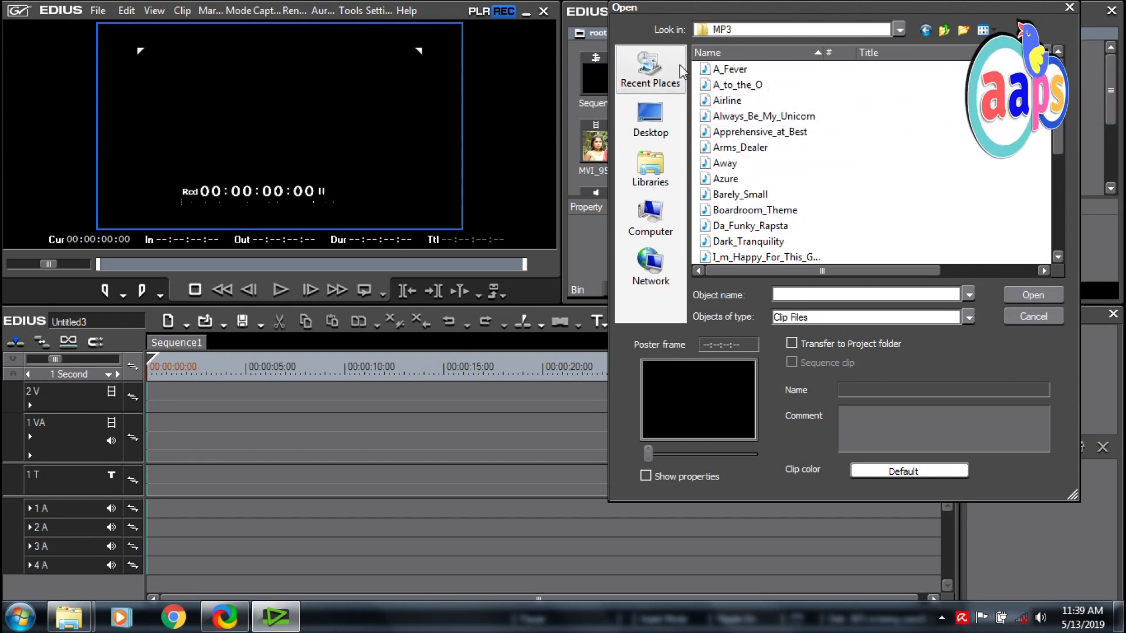
pyautogui.click(699, 71)
pyautogui.hotkey('shift', 'End')
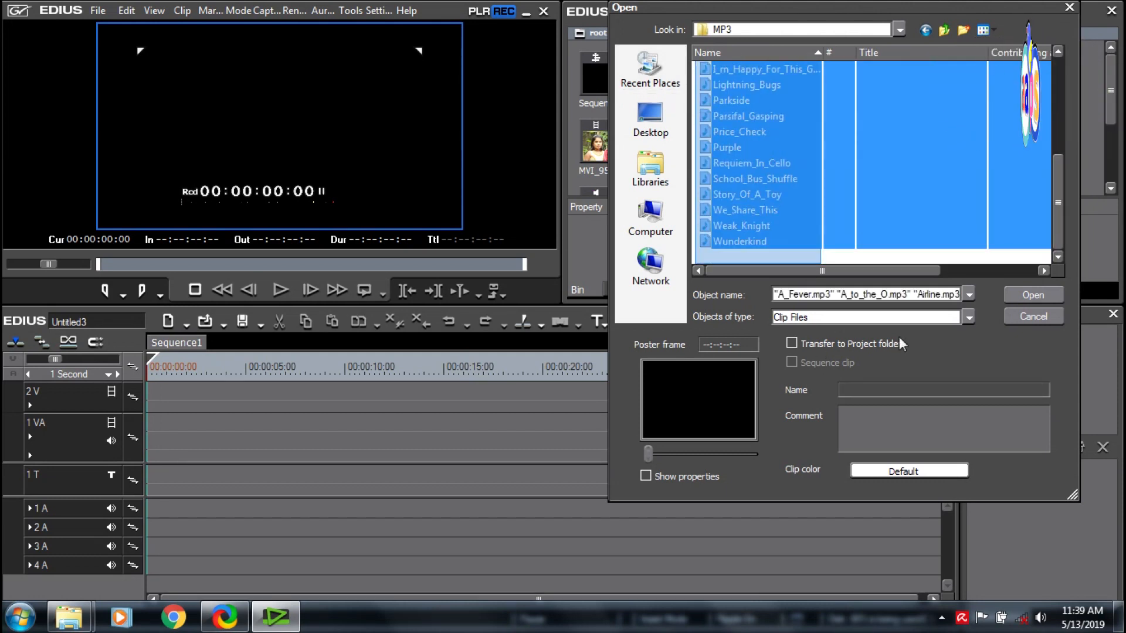
pyautogui.click(1018, 293)
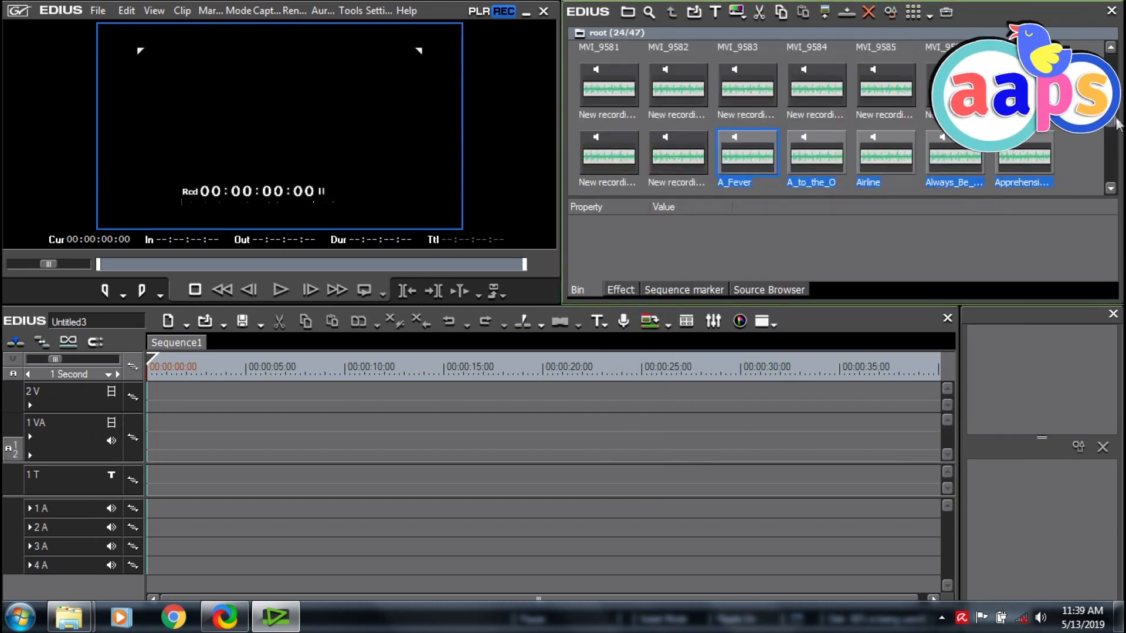
# Step: Place the MVI_9576 clip on the 1 VA track, starting at the beginning of the timeline
pyautogui.moveTo(1110, 123); pyautogui.dragTo(1103, 63)
pyautogui.moveTo(761, 84); pyautogui.dragTo(284, 449)
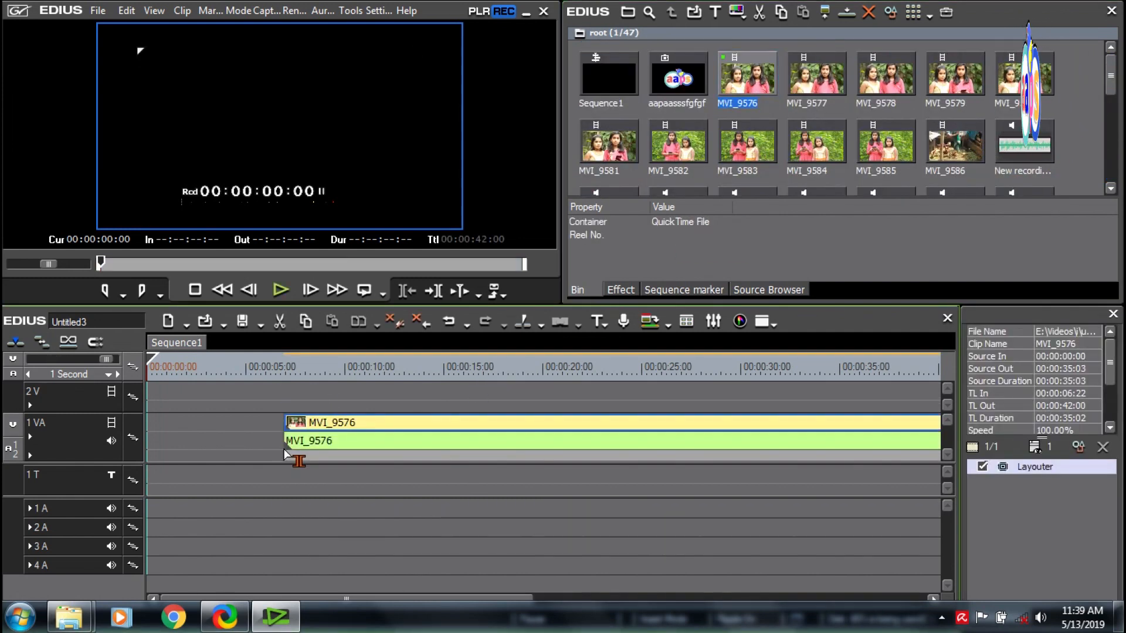
pyautogui.moveTo(462, 422); pyautogui.dragTo(329, 452)
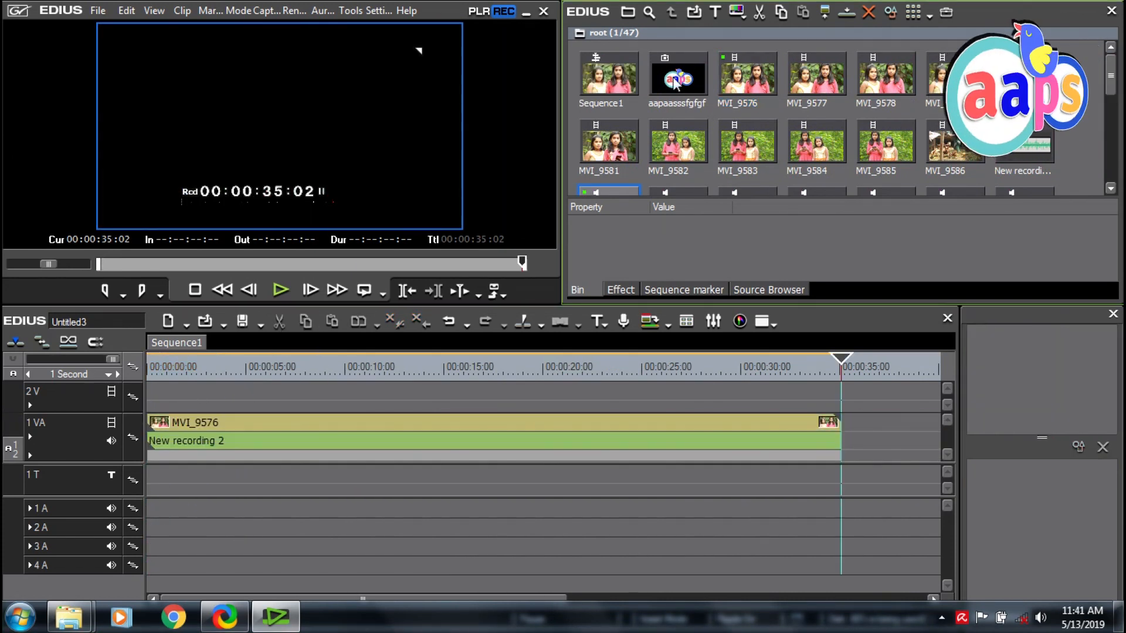
# Step: Place the aapaasssfgfgf logo at the start of the 2 V track and set the playhead to 00:00:00:19 over it
pyautogui.click(675, 83)
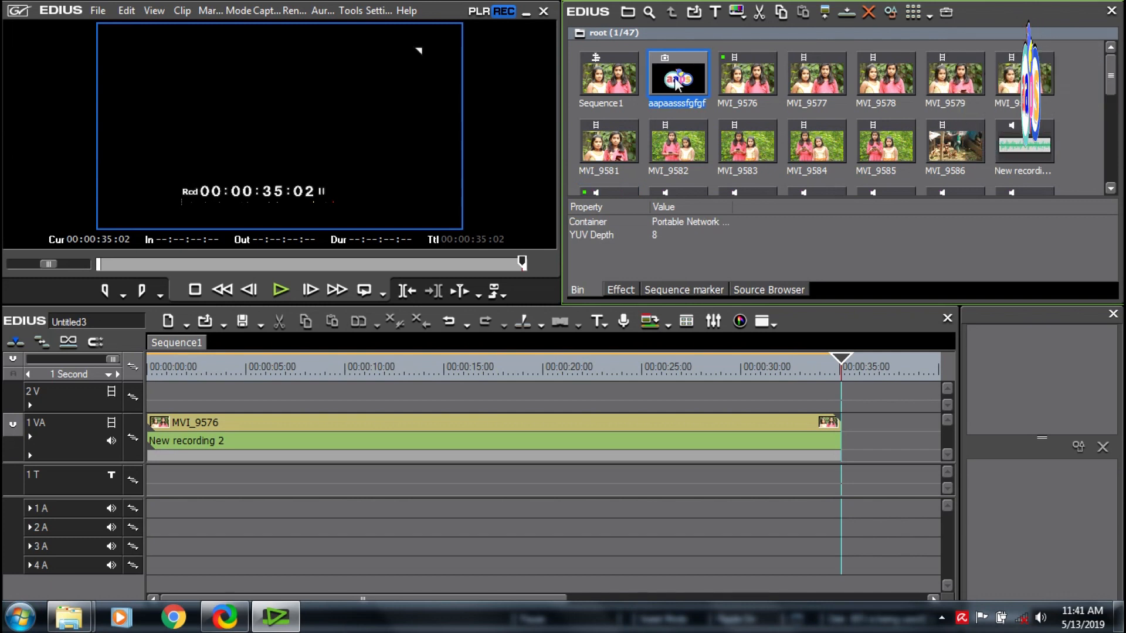
pyautogui.moveTo(674, 83); pyautogui.dragTo(177, 396)
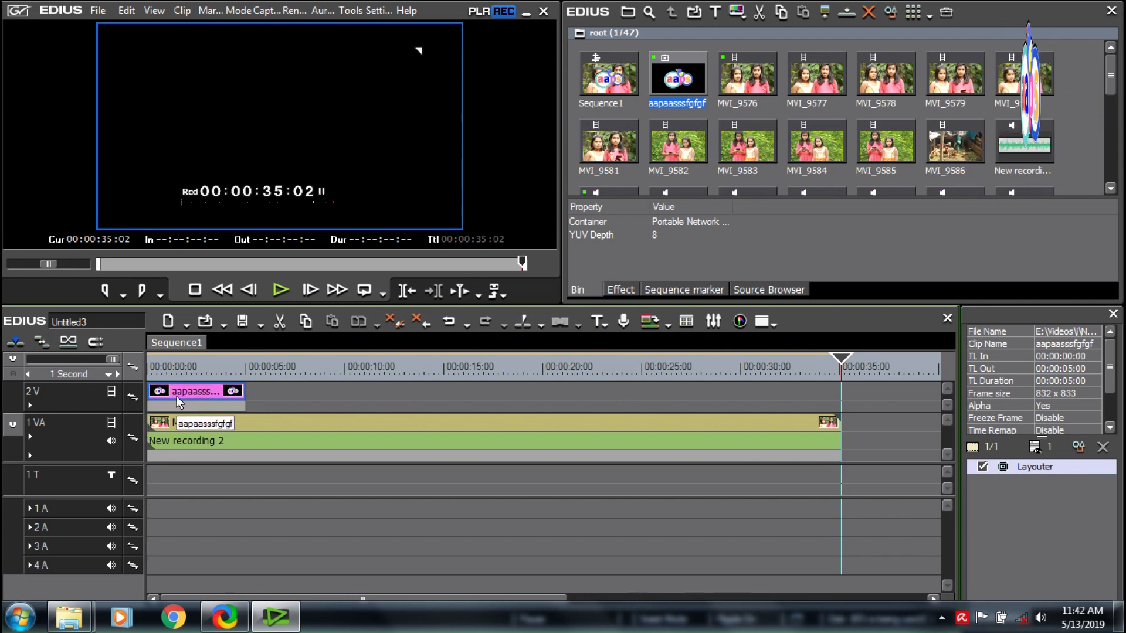
pyautogui.click(162, 366)
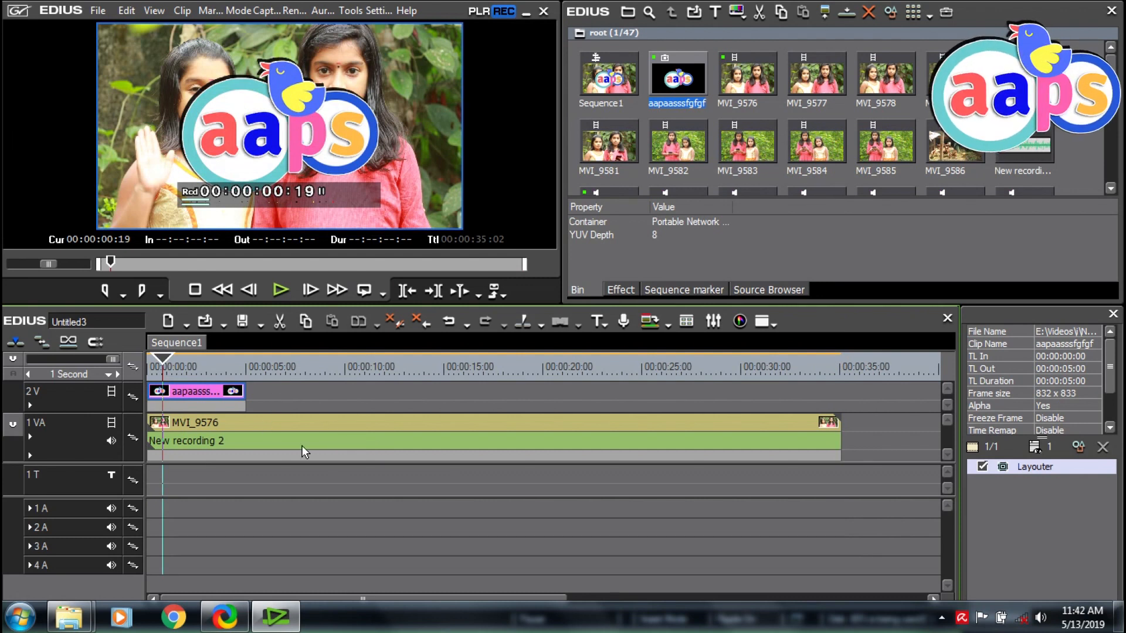
# Step: Examine the Layouter settings of the logo clip on the 2 V track, then close them without applying anything
pyautogui.rightClick(234, 395)
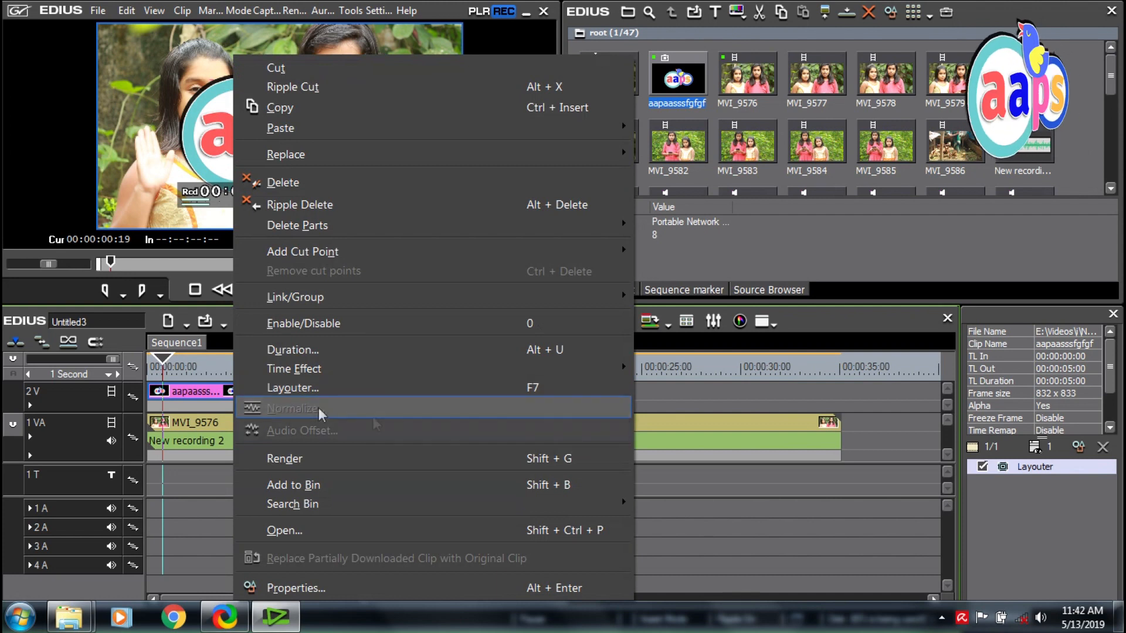
pyautogui.click(290, 389)
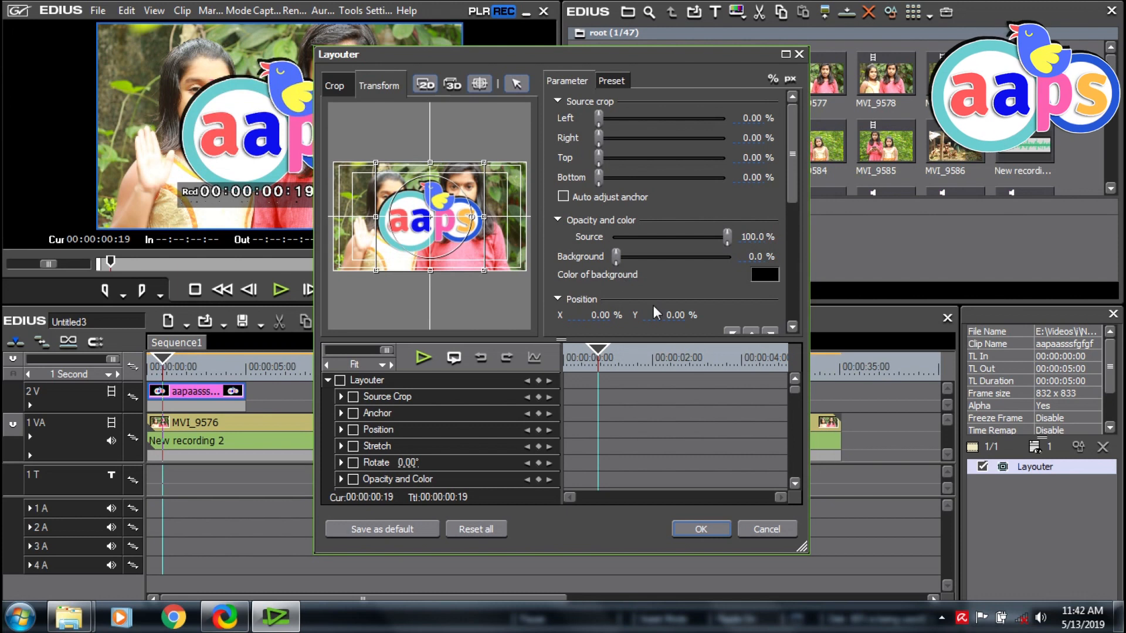
pyautogui.click(800, 57)
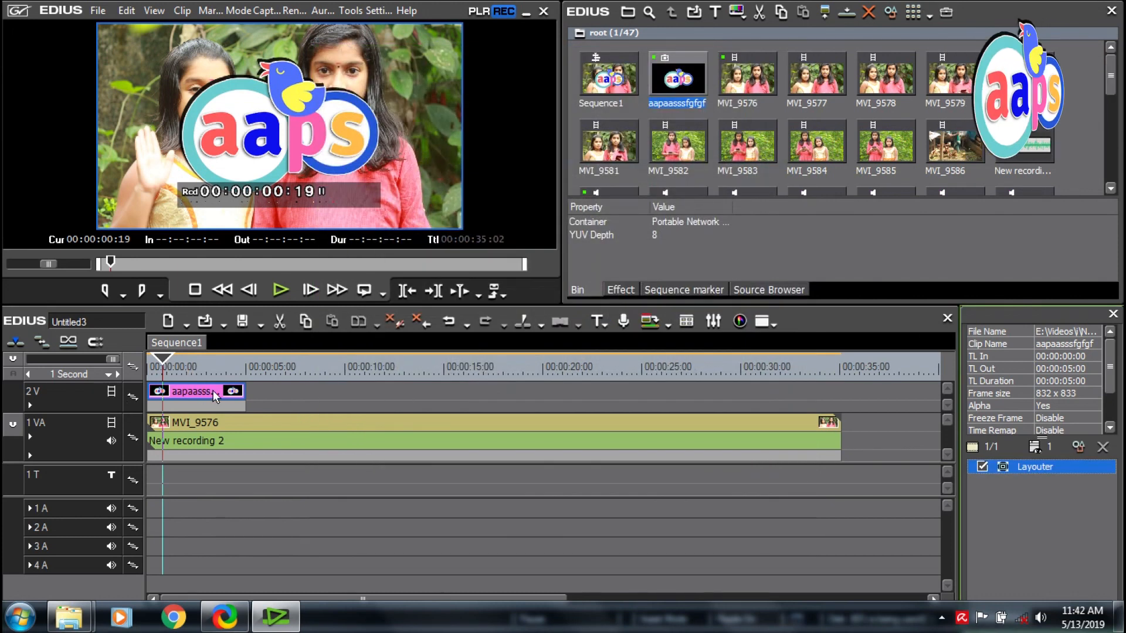
pyautogui.doubleClick(1030, 466)
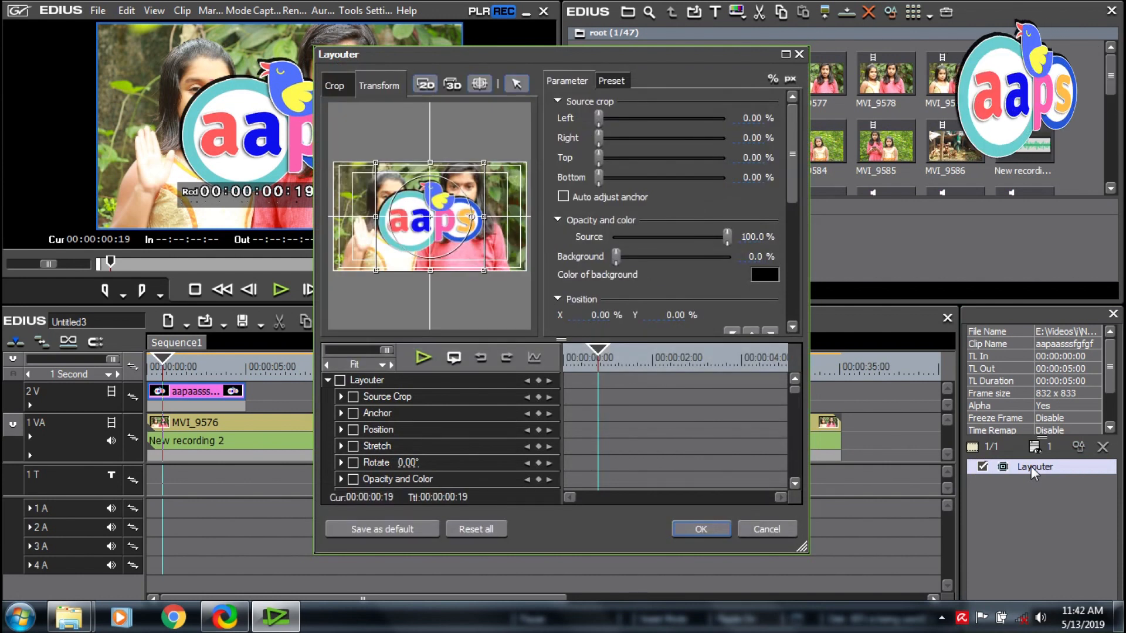
pyautogui.click(1030, 466)
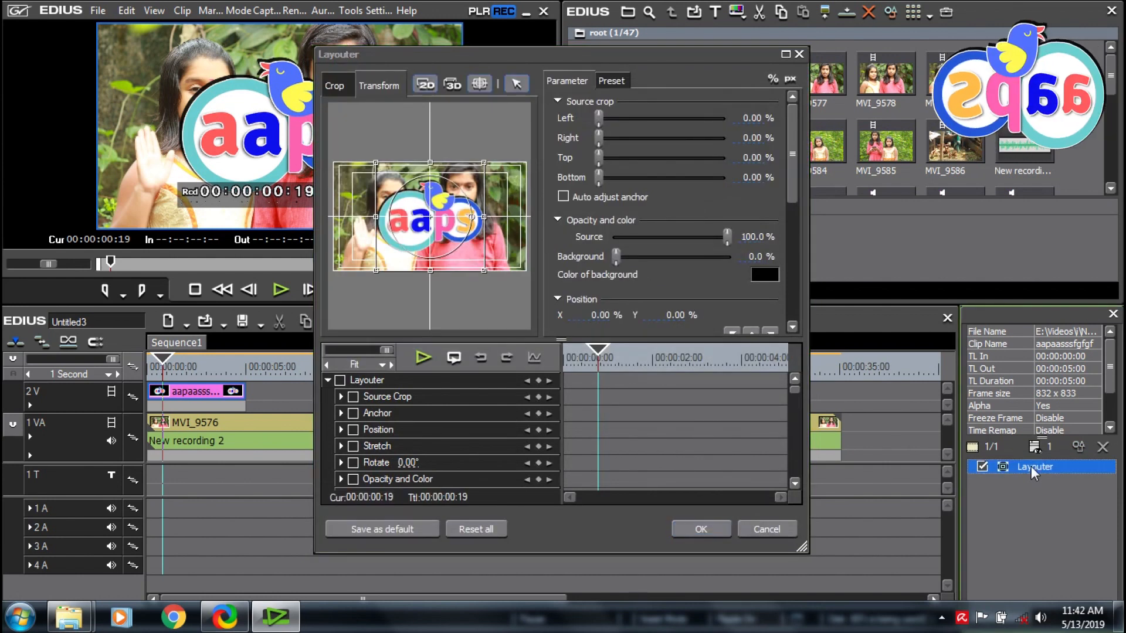
pyautogui.click(764, 528)
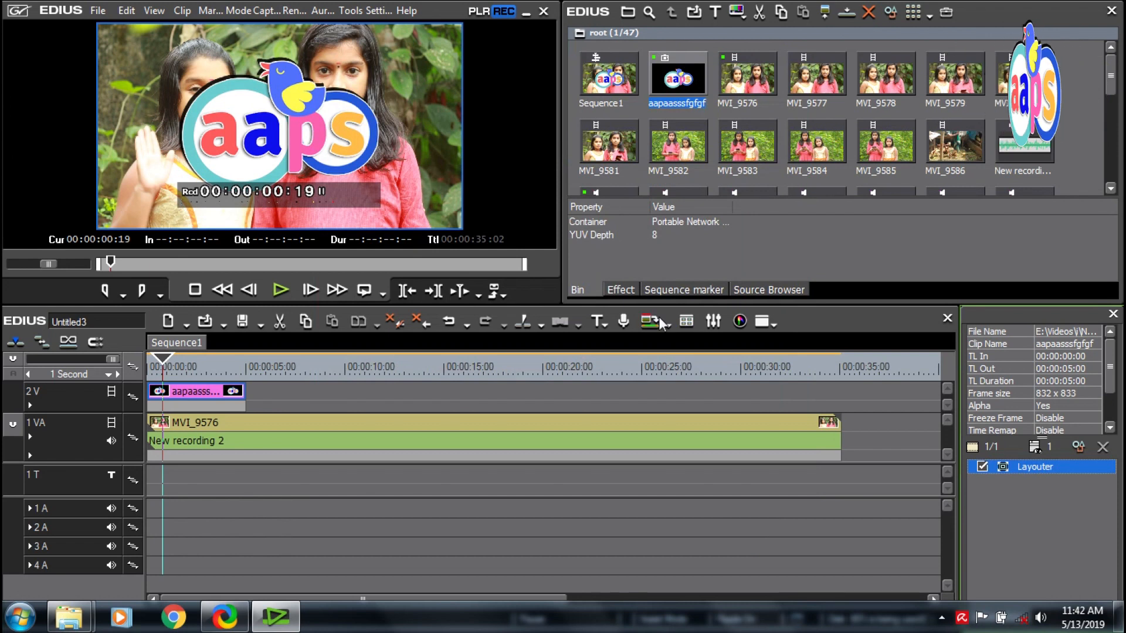
# Step: Apply the 3D Picture In Picture keyer to the logo clip on the 2 V track
pyautogui.click(619, 291)
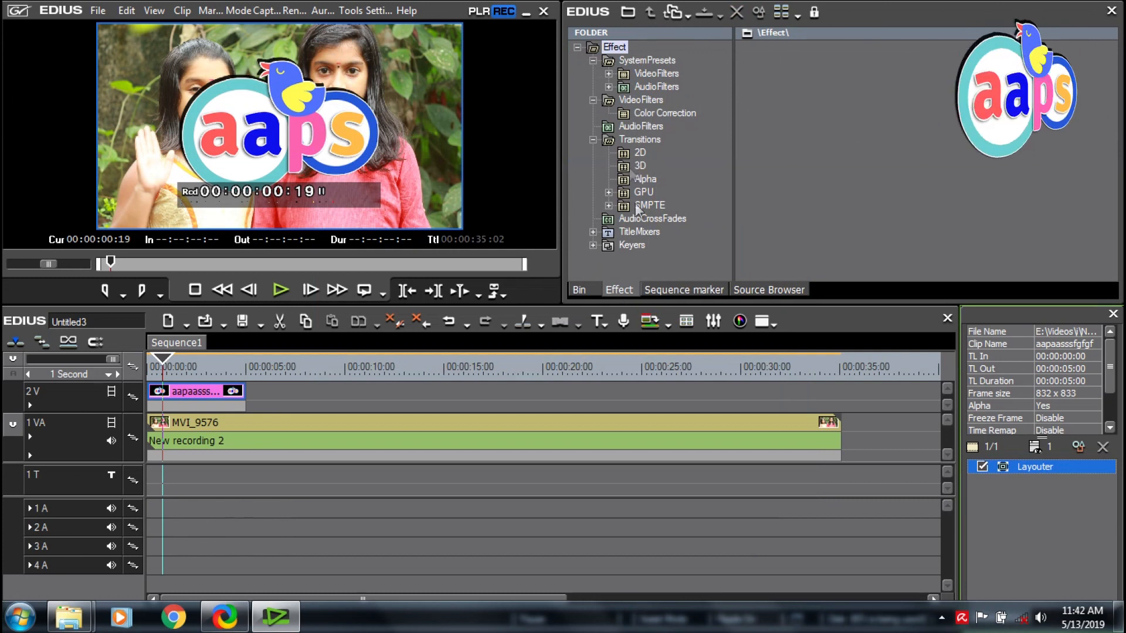
pyautogui.click(631, 245)
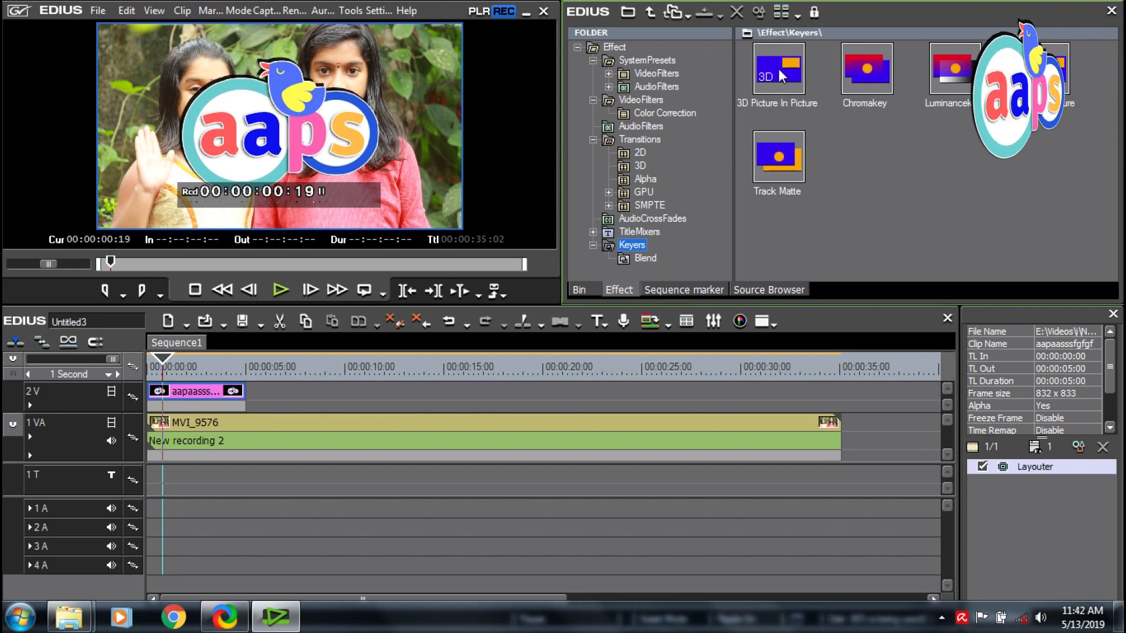
pyautogui.moveTo(778, 69); pyautogui.dragTo(347, 384)
pyautogui.moveTo(232, 399); pyautogui.dragTo(214, 399)
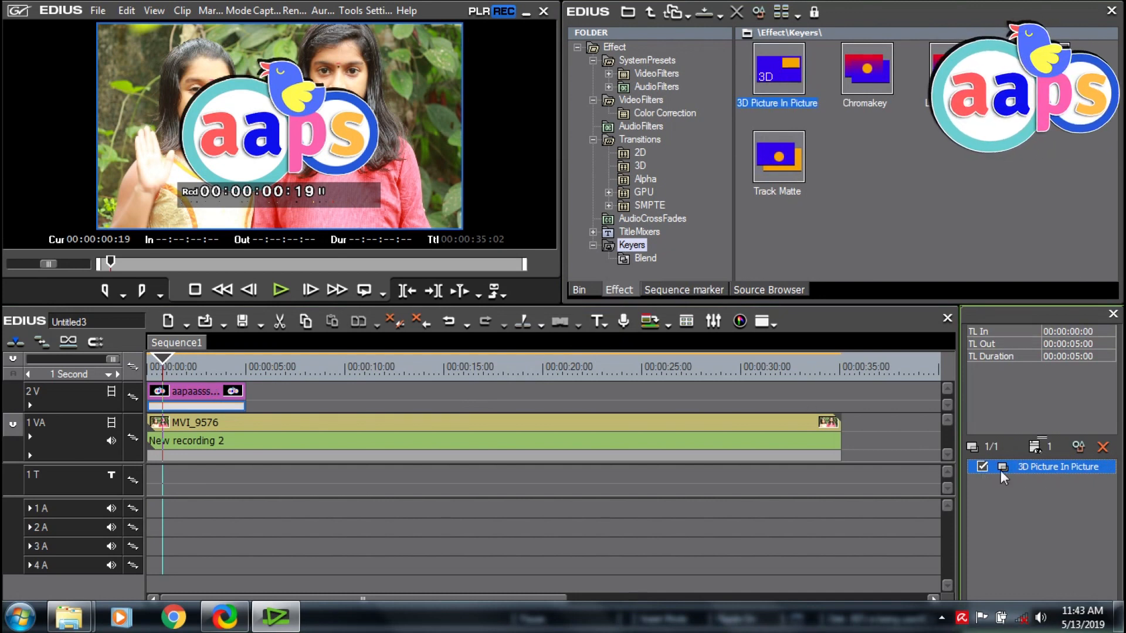
# Step: Open the logo's 3D Picture In Picture settings, scale it down to about 41, and move it to the frame's upper-right corner
pyautogui.doubleClick(1040, 468)
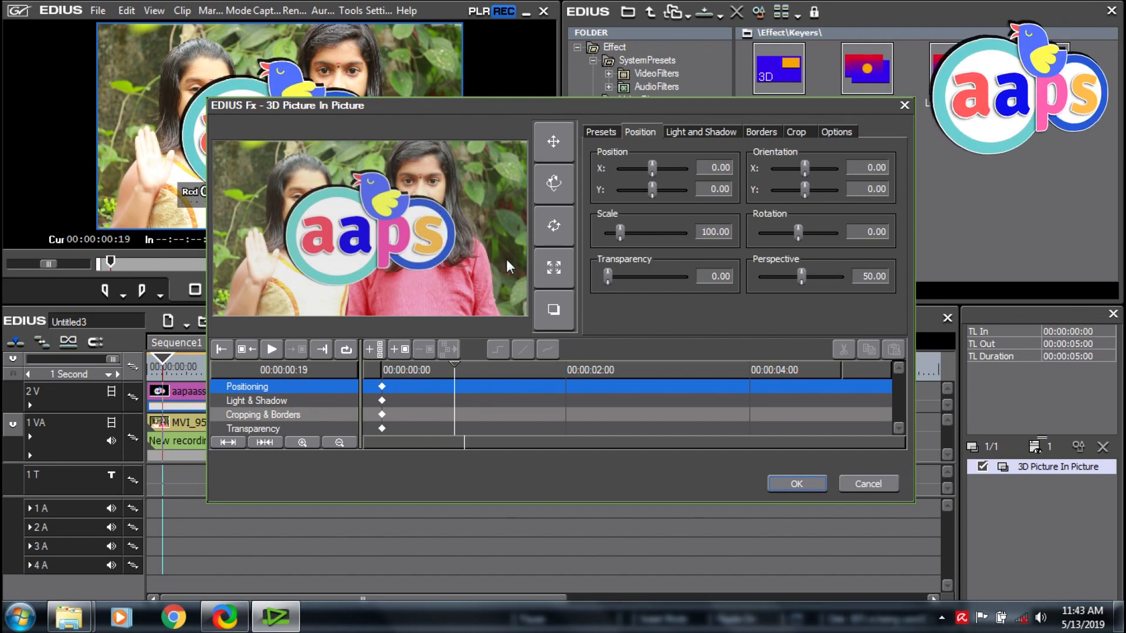
pyautogui.click(554, 267)
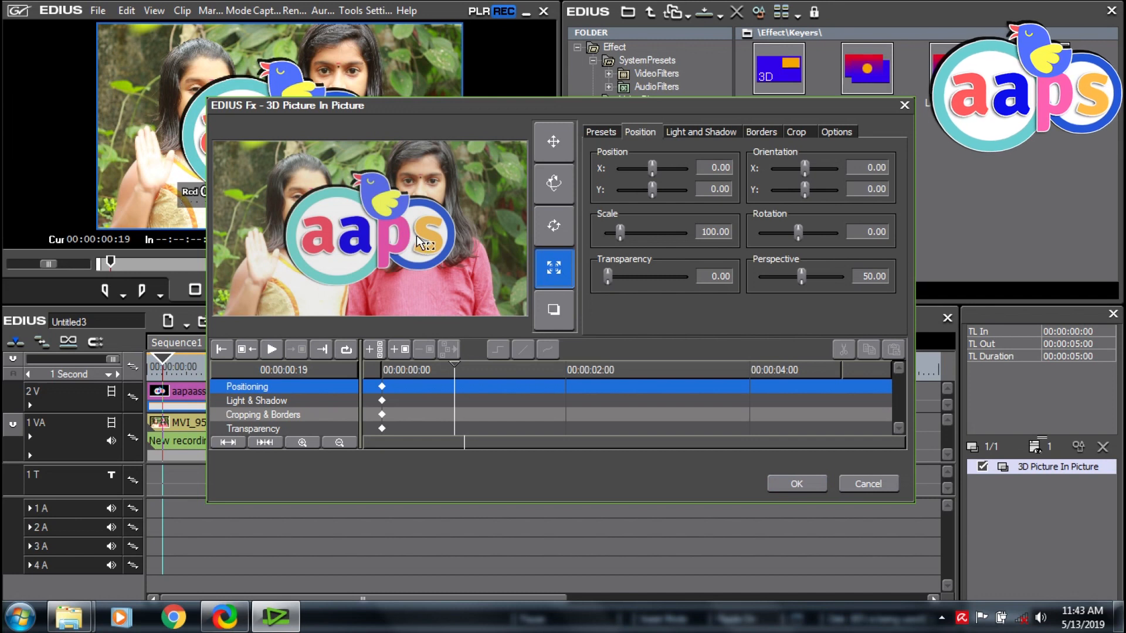
pyautogui.moveTo(419, 242); pyautogui.dragTo(352, 274)
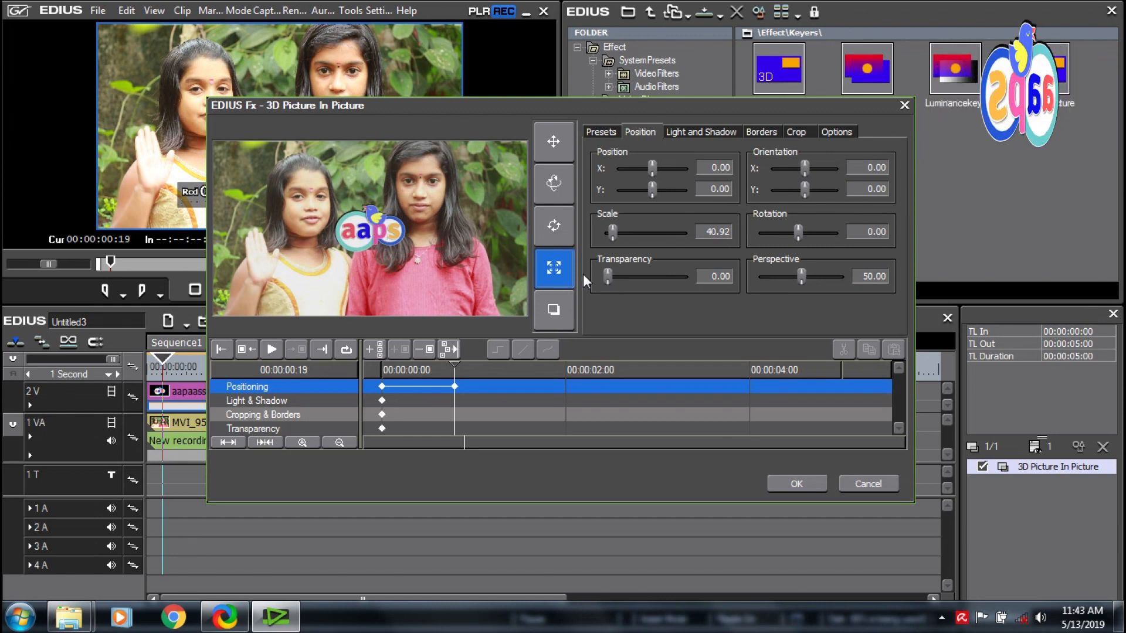
pyautogui.click(552, 144)
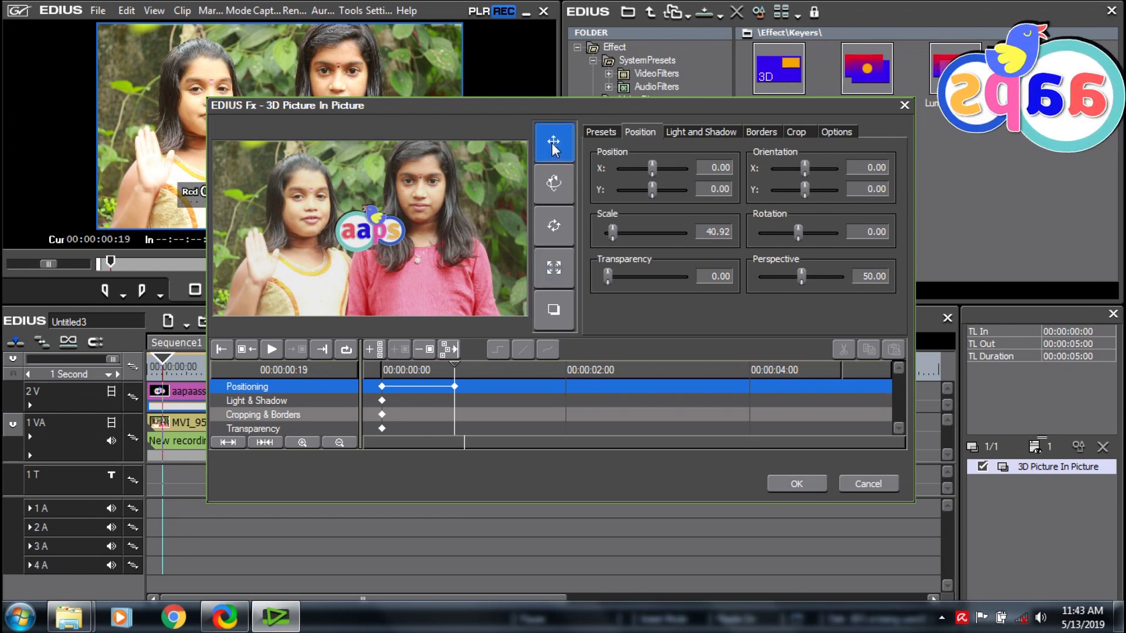
pyautogui.moveTo(394, 233); pyautogui.dragTo(486, 166)
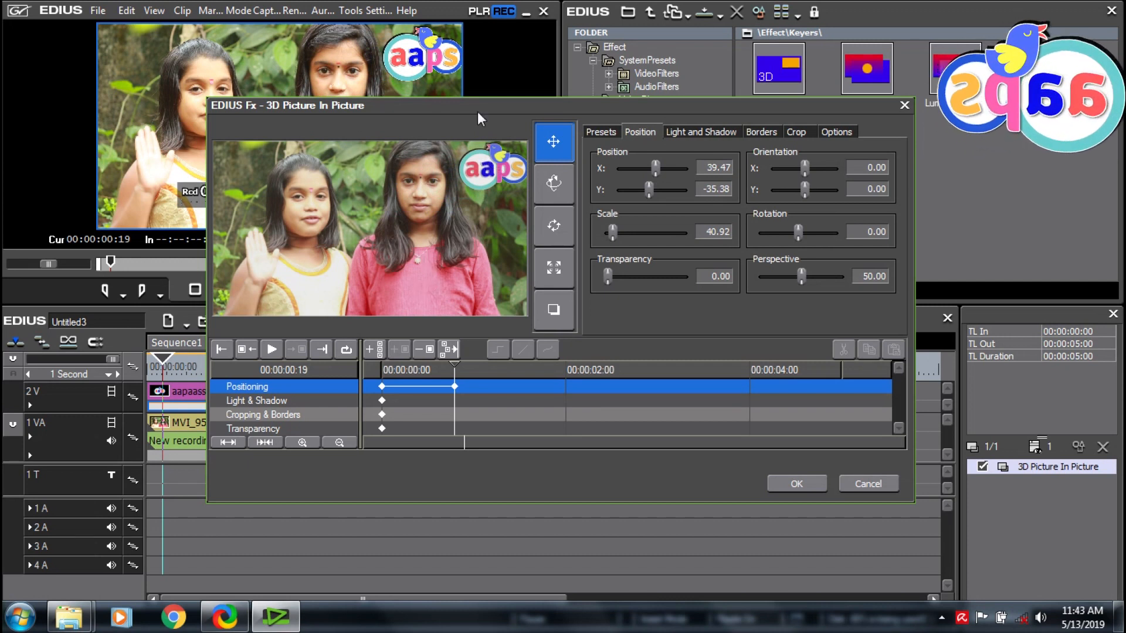
# Step: Reduce the logo's scale to about 27.7, shift it to about X 41.84, Y -39.62, and apply the 3D Picture In Picture settings
pyautogui.click(555, 270)
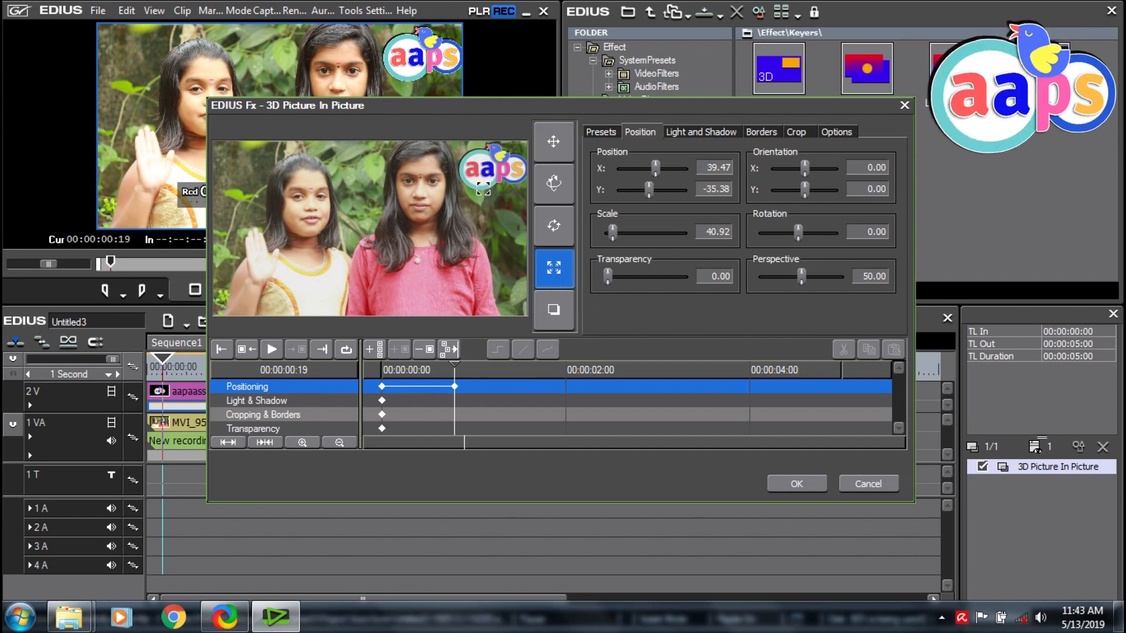
pyautogui.moveTo(483, 189); pyautogui.dragTo(489, 215)
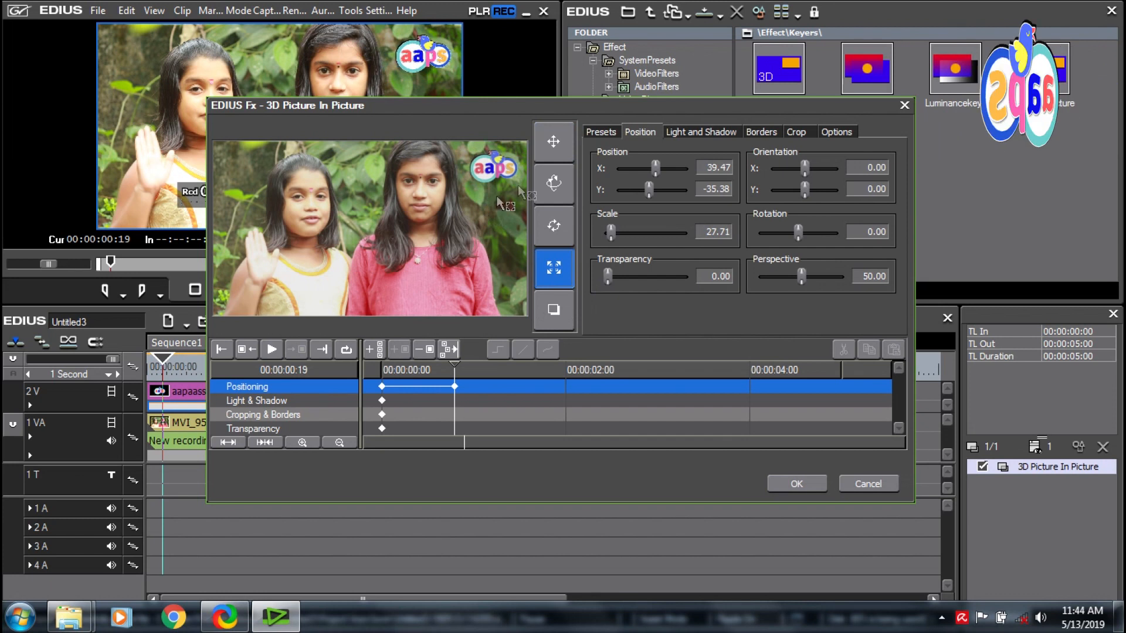
pyautogui.click(554, 142)
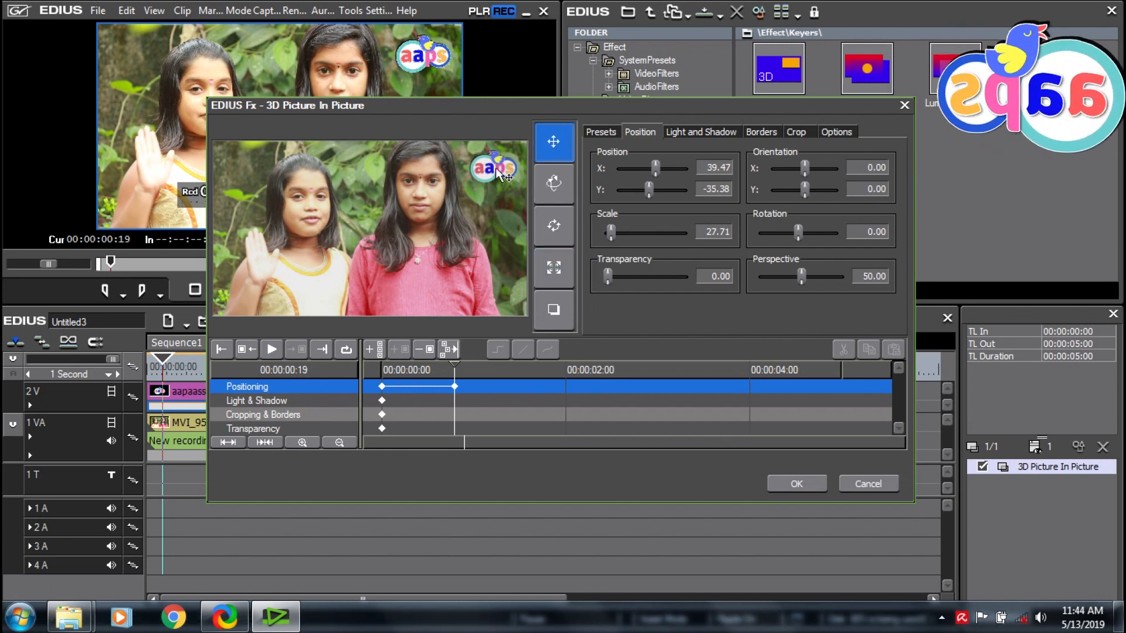
pyautogui.moveTo(495, 167); pyautogui.dragTo(503, 160)
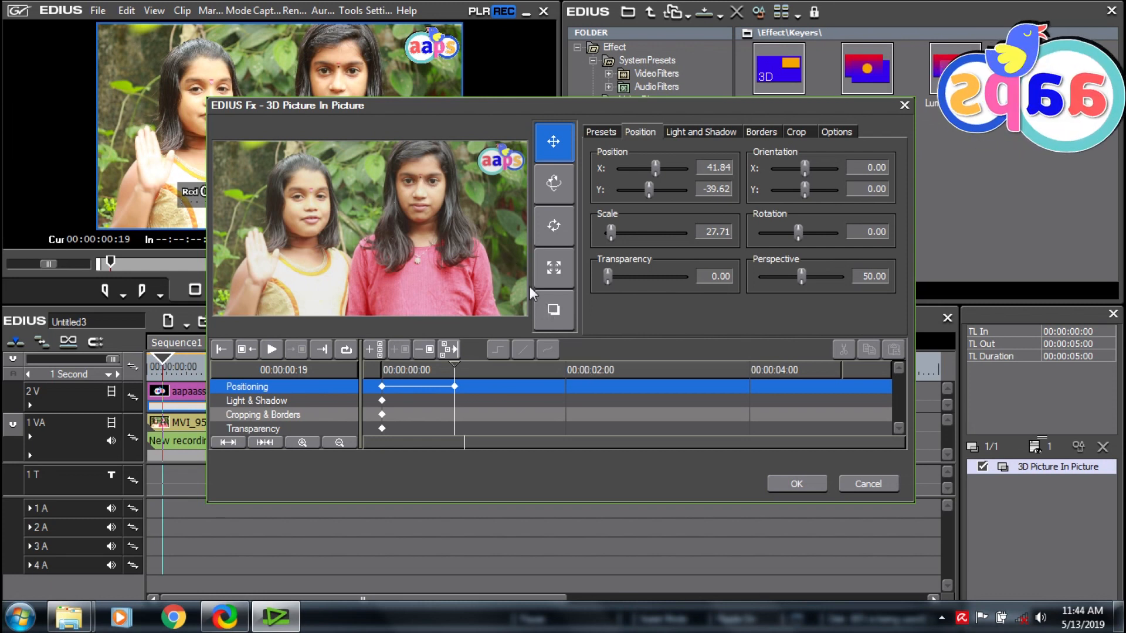
pyautogui.click(796, 484)
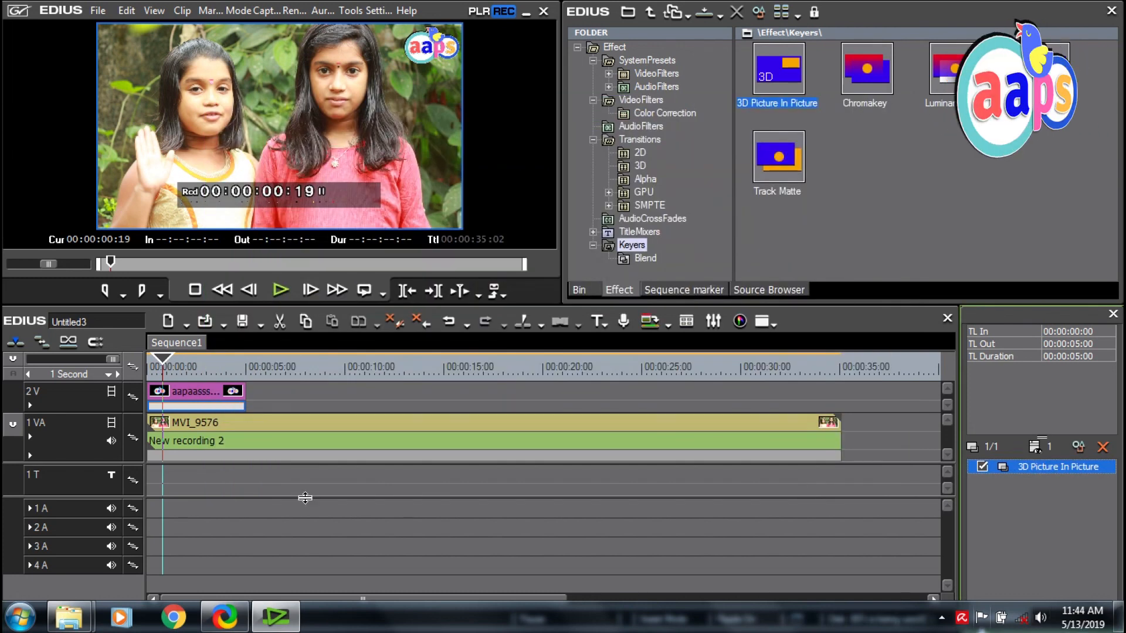
# Step: Set the playhead to 00:00:03:01 over the logo clip on the 2 V track and open its Layouter in 3D mode
pyautogui.click(217, 392)
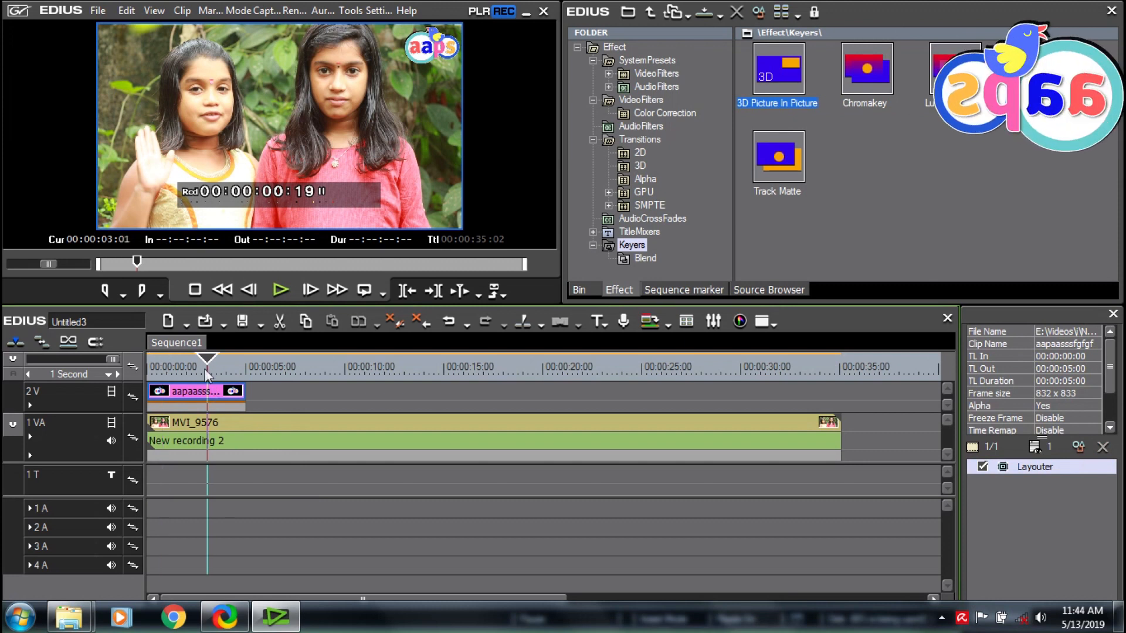
pyautogui.click(207, 391)
pyautogui.rightClick(218, 396)
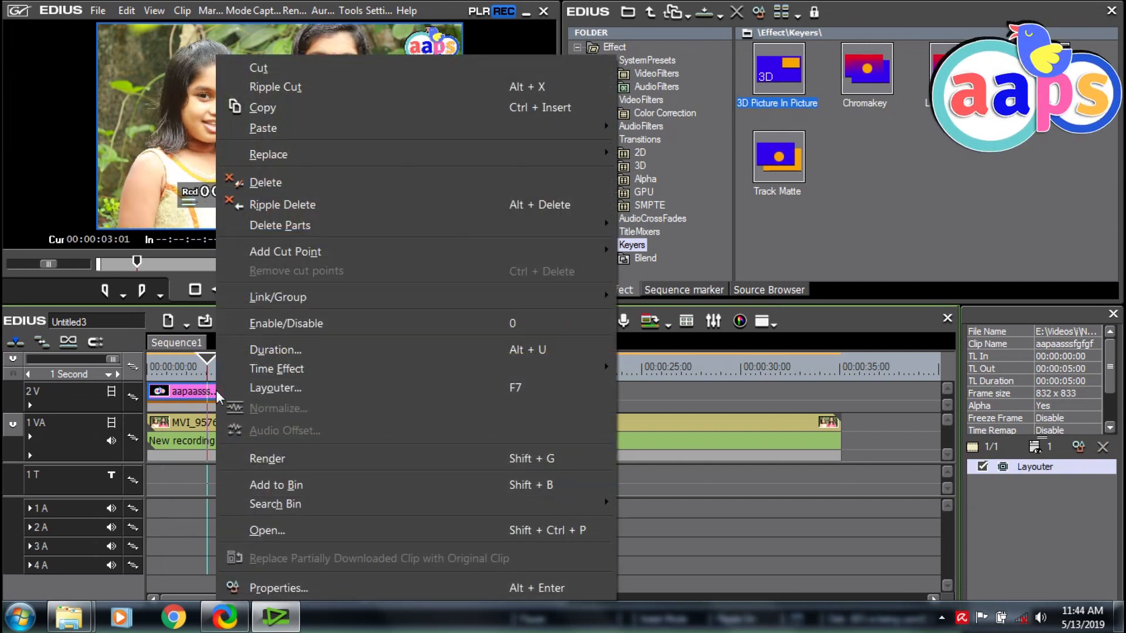
pyautogui.click(267, 389)
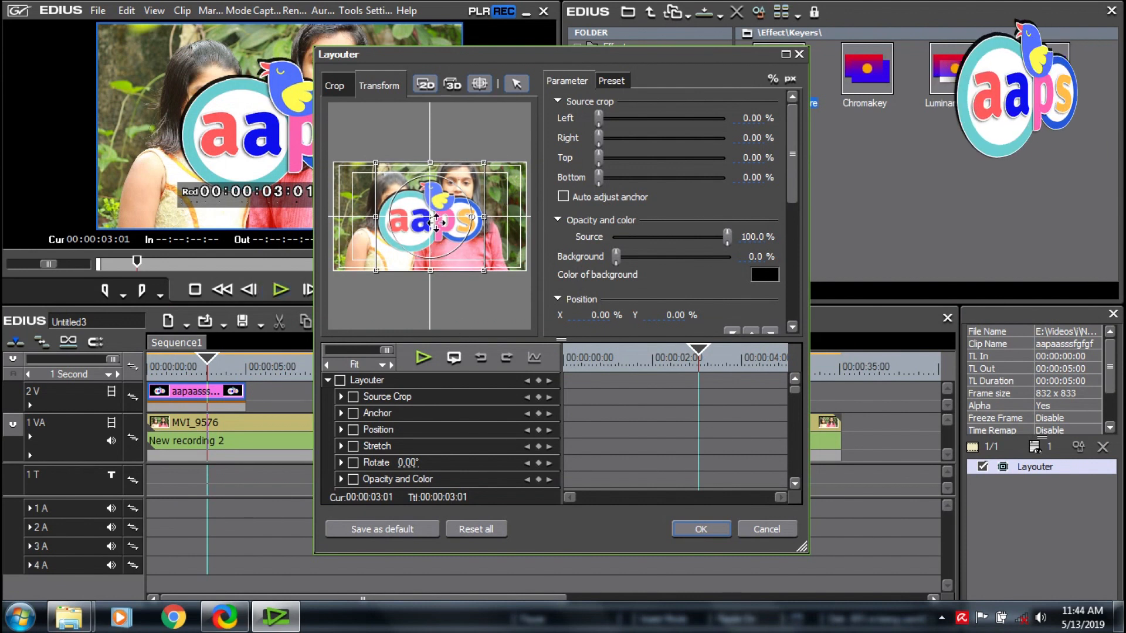
pyautogui.click(450, 86)
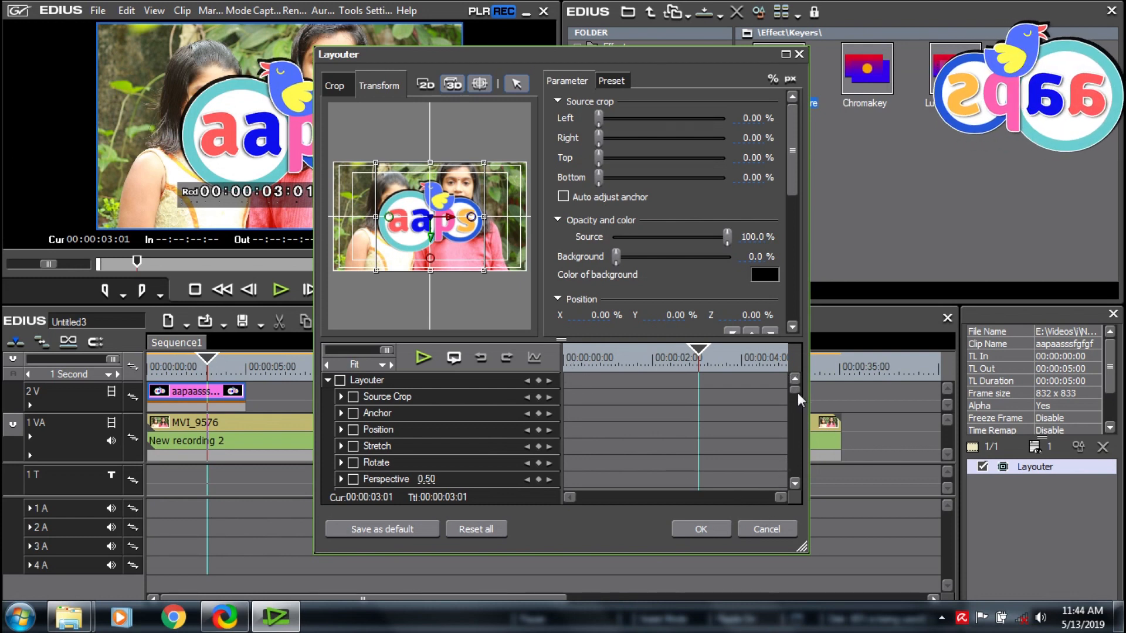
# Step: Enable keyframing for the logo's rotation on the Y axis only, leaving X and Z rotation disabled
pyautogui.moveTo(796, 392)
pyautogui.mouseDown()
pyautogui.moveTo(797, 417)
pyautogui.moveTo(790, 389)
pyautogui.mouseUp()
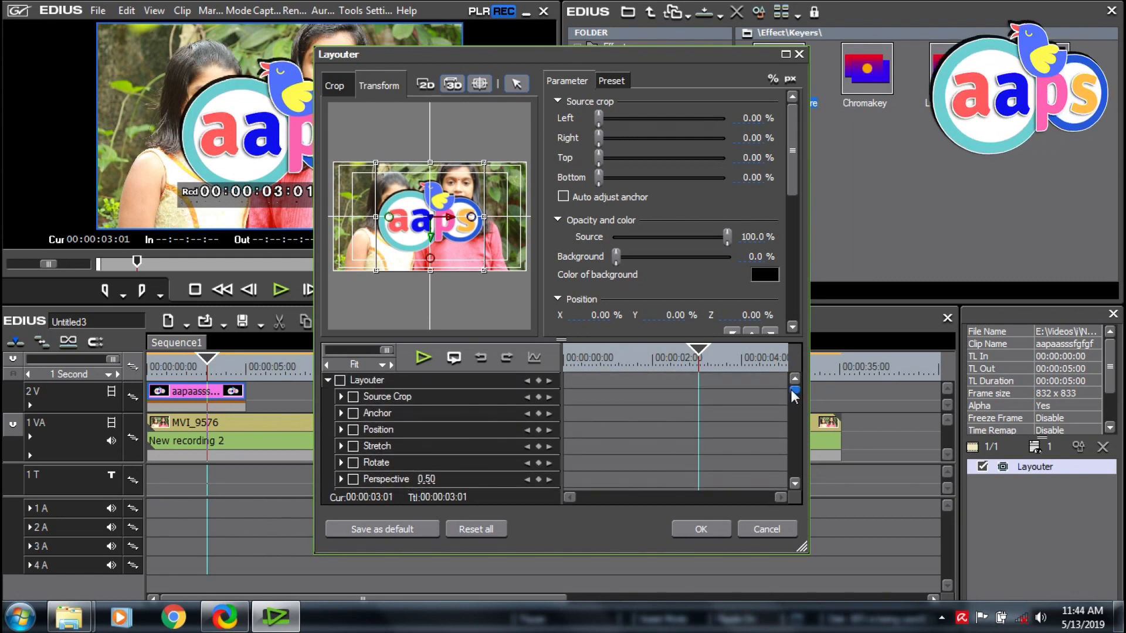
pyautogui.click(352, 462)
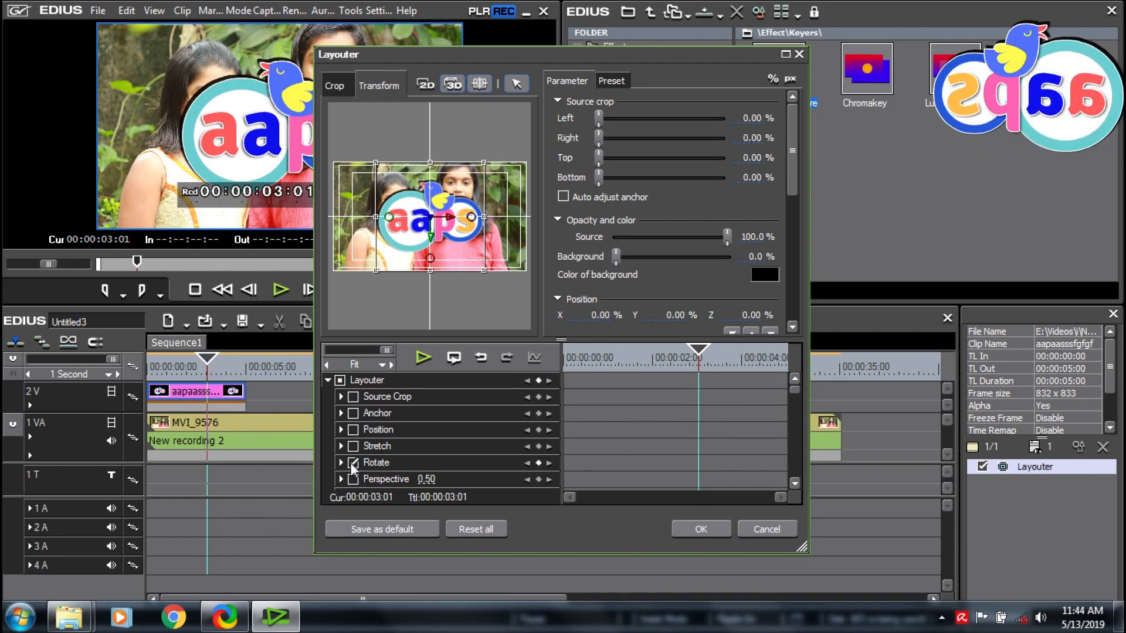
pyautogui.click(341, 462)
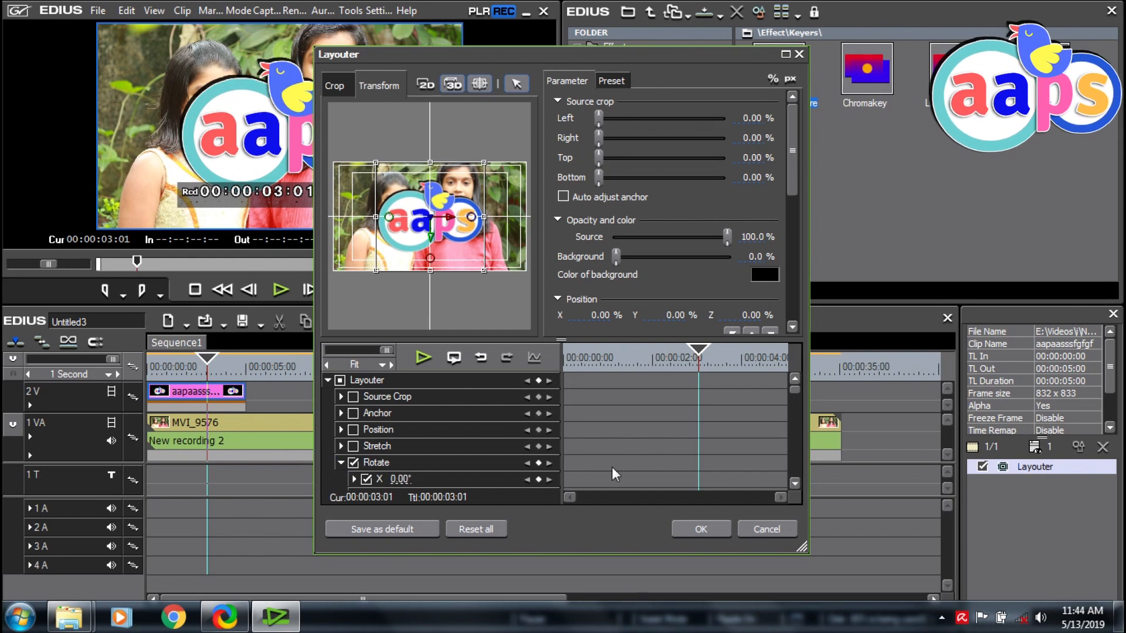
pyautogui.moveTo(793, 388); pyautogui.dragTo(795, 402)
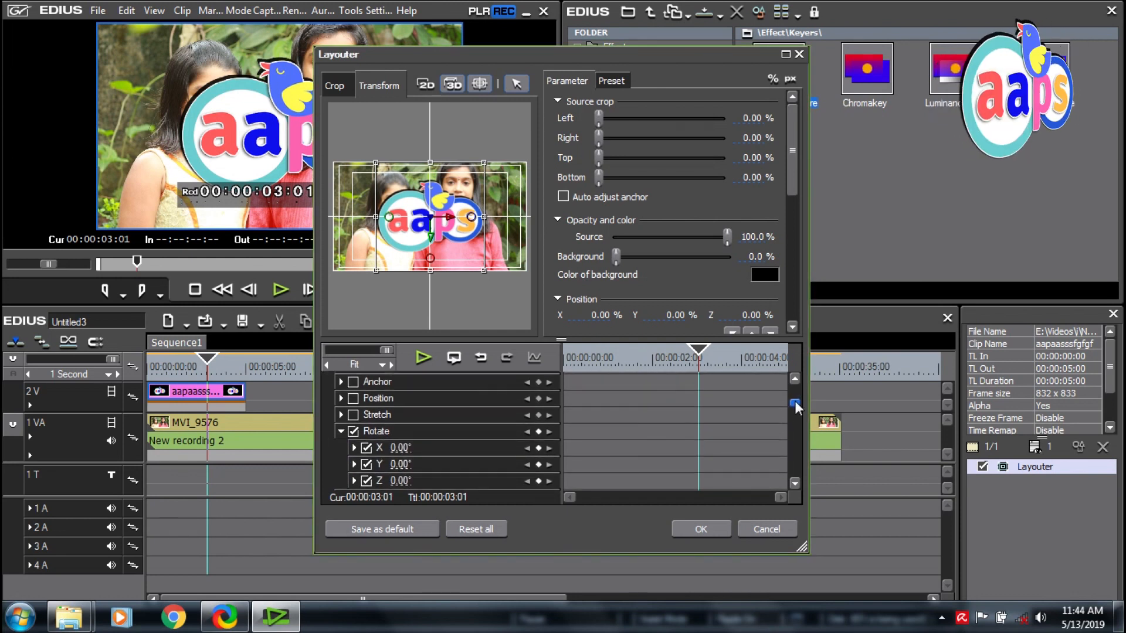
pyautogui.click(365, 448)
pyautogui.click(365, 481)
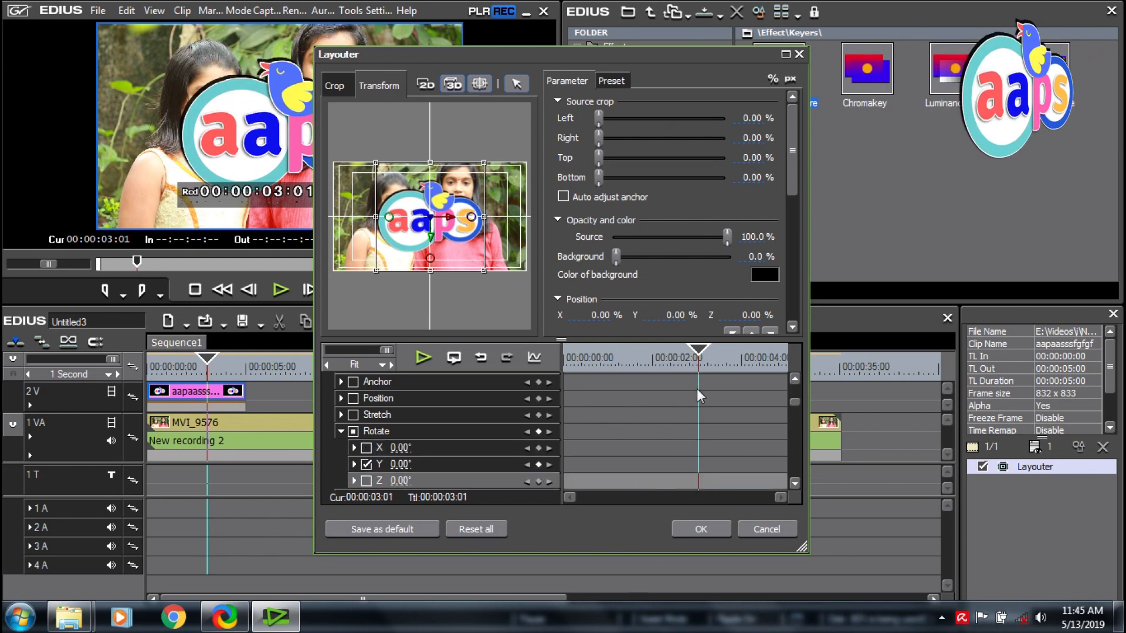
# Step: Place the Layouter playhead near the clip's end at 00:00:04:22 and expand the Y rotation's dial and keyframe graph
pyautogui.moveTo(697, 388); pyautogui.dragTo(821, 385)
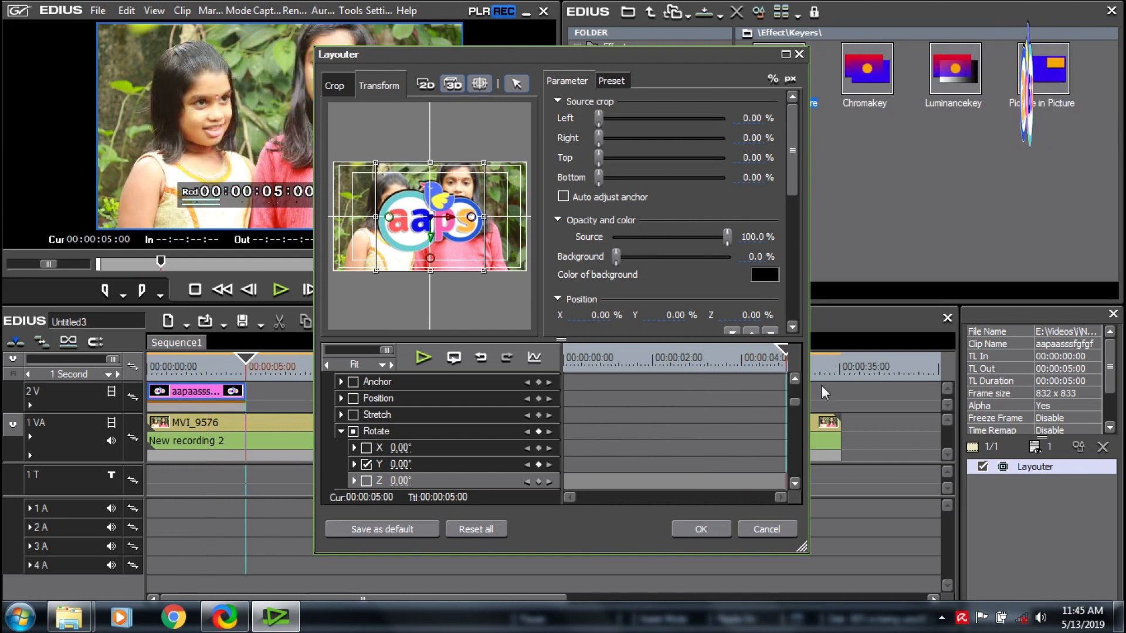
pyautogui.click(413, 465)
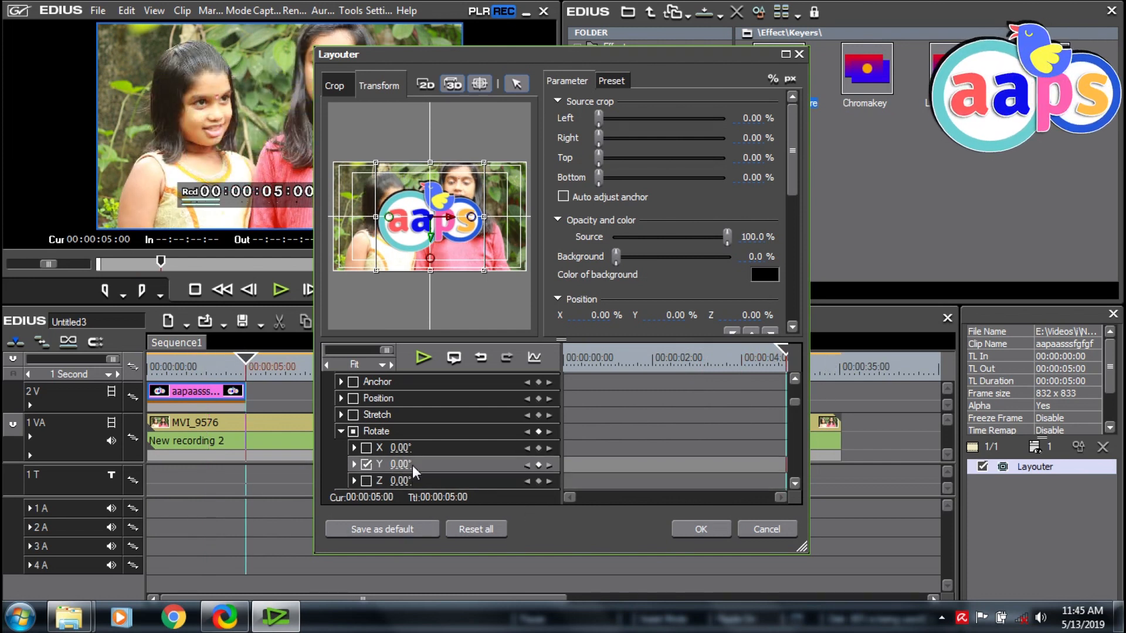
pyautogui.click(355, 464)
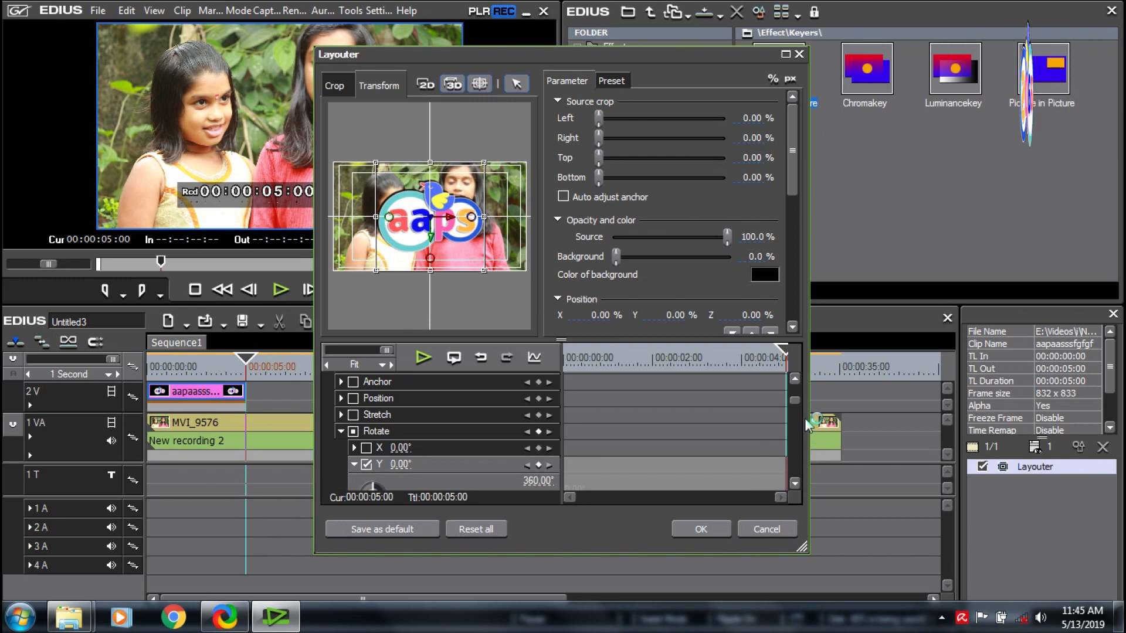
pyautogui.click(796, 395)
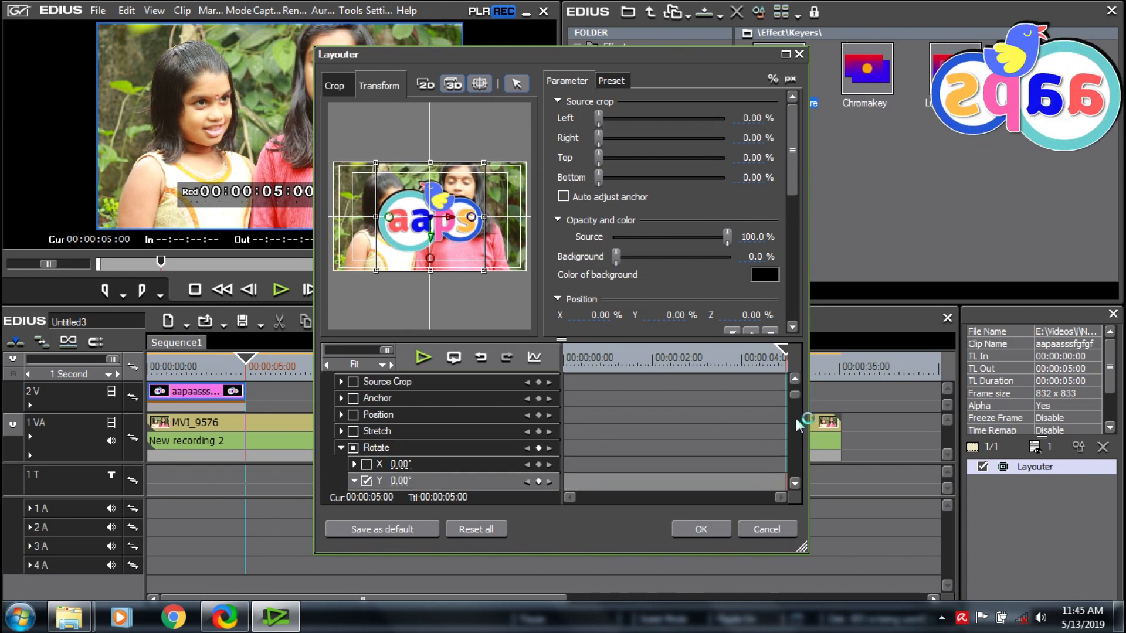
pyautogui.moveTo(796, 394); pyautogui.dragTo(798, 415)
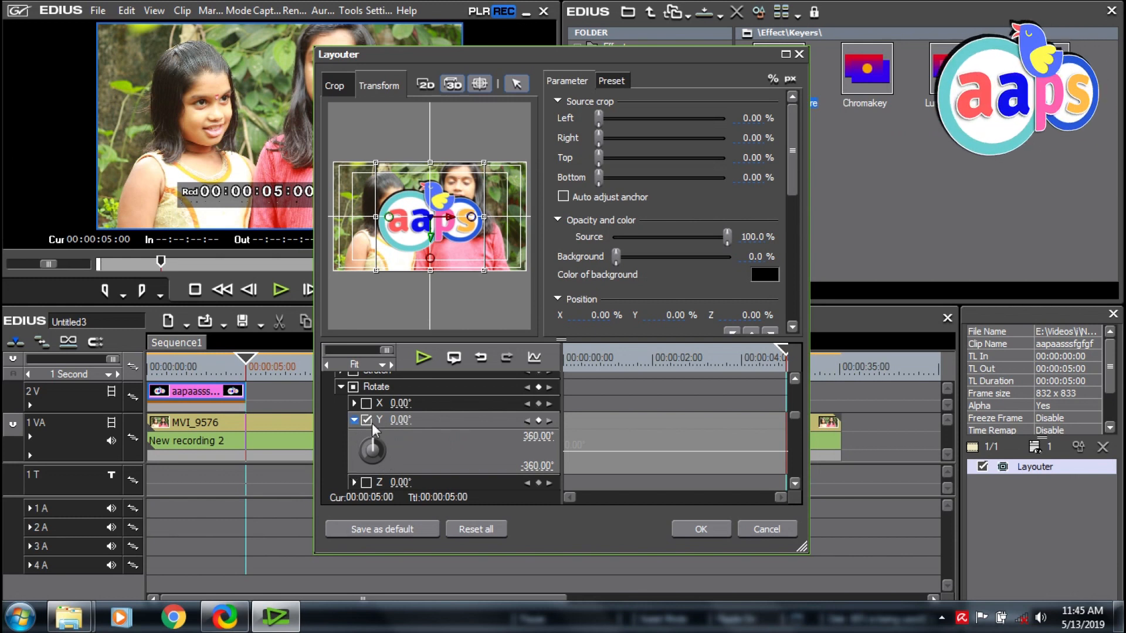
pyautogui.press('Left')
pyautogui.press('Left')
pyautogui.press('Left')
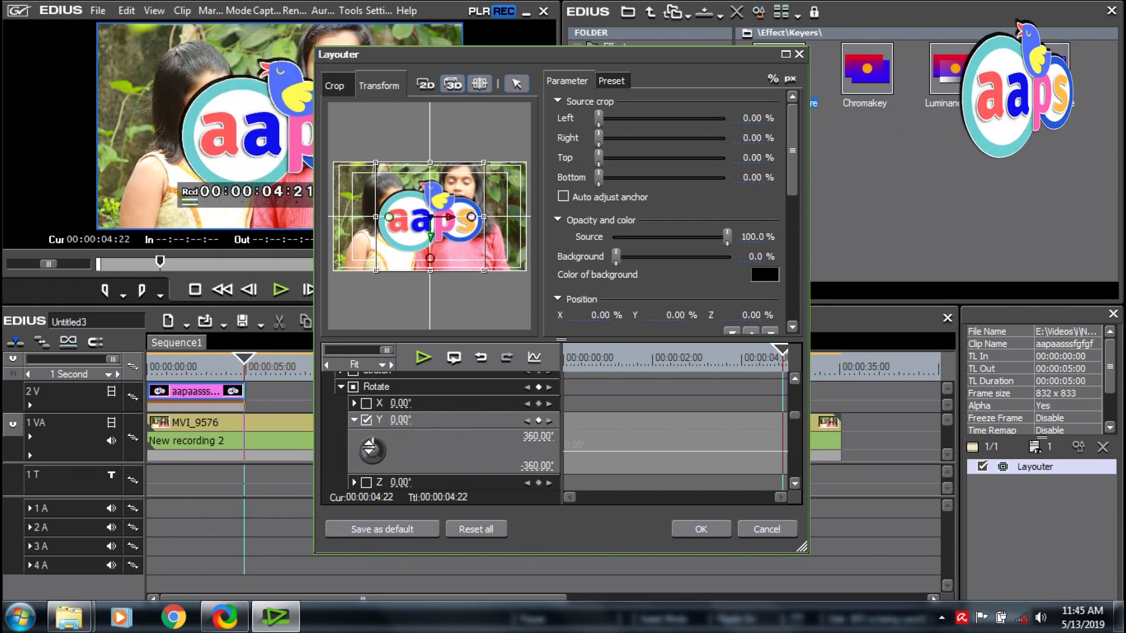
# Step: Set the logo's Y rotation to 360° in a keyframe at 00:00:04:22
pyautogui.moveTo(371, 450); pyautogui.dragTo(371, 448)
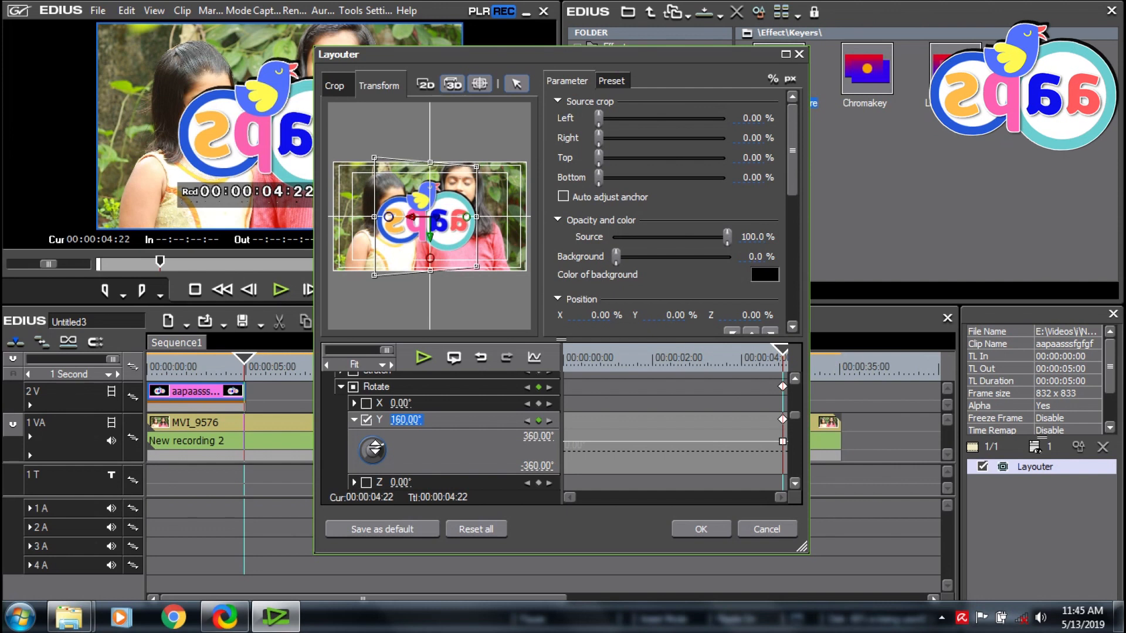
pyautogui.scroll(6, 375, 448)
pyautogui.scroll(-9, 375, 448)
pyautogui.scroll(8, 375, 448)
pyautogui.scroll(-15, 375, 447)
pyautogui.scroll(15, 375, 448)
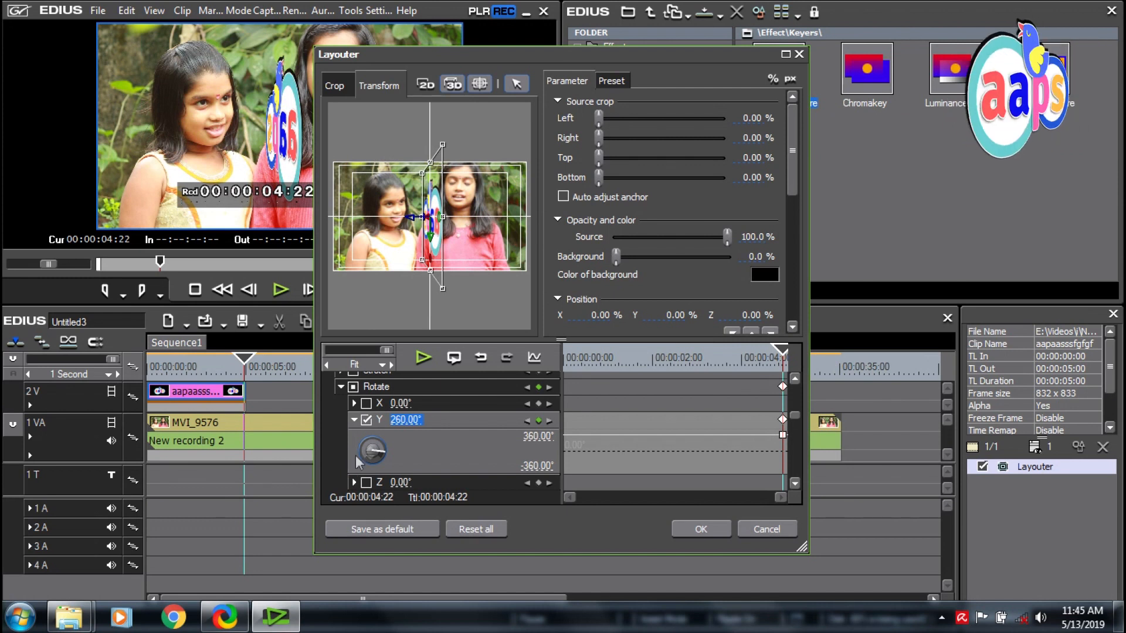
pyautogui.scroll(5, 372, 451)
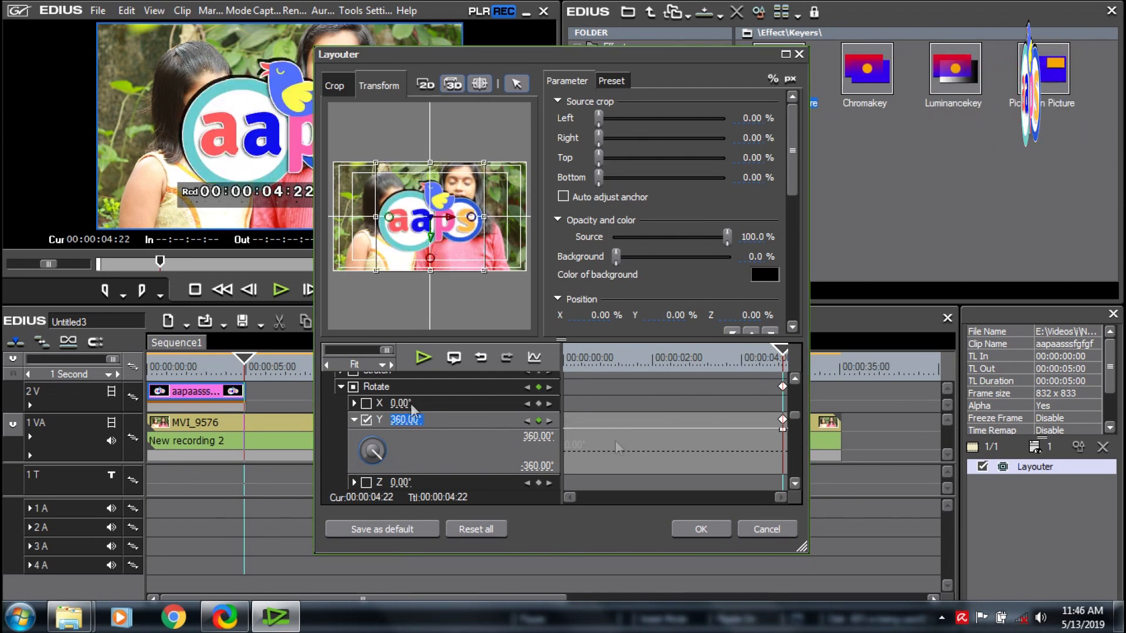
pyautogui.click(567, 433)
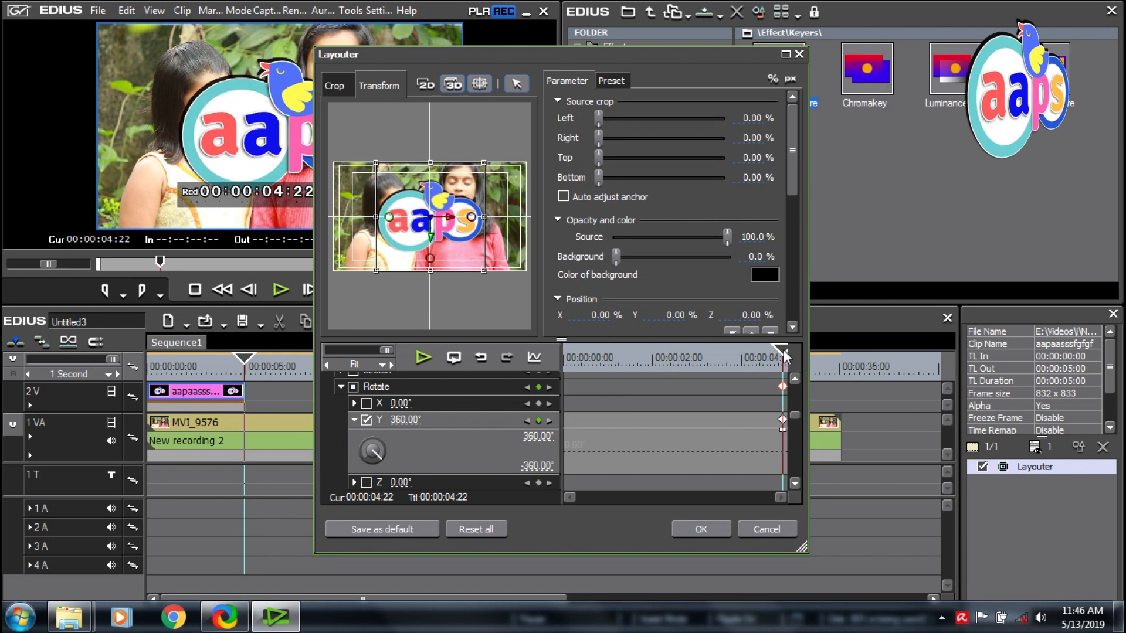
# Step: Add a Y rotation keyframe at 00:00:00:00, set it to 90°, reshape its curve, and apply the Layouter settings
pyautogui.moveTo(781, 349); pyautogui.dragTo(536, 378)
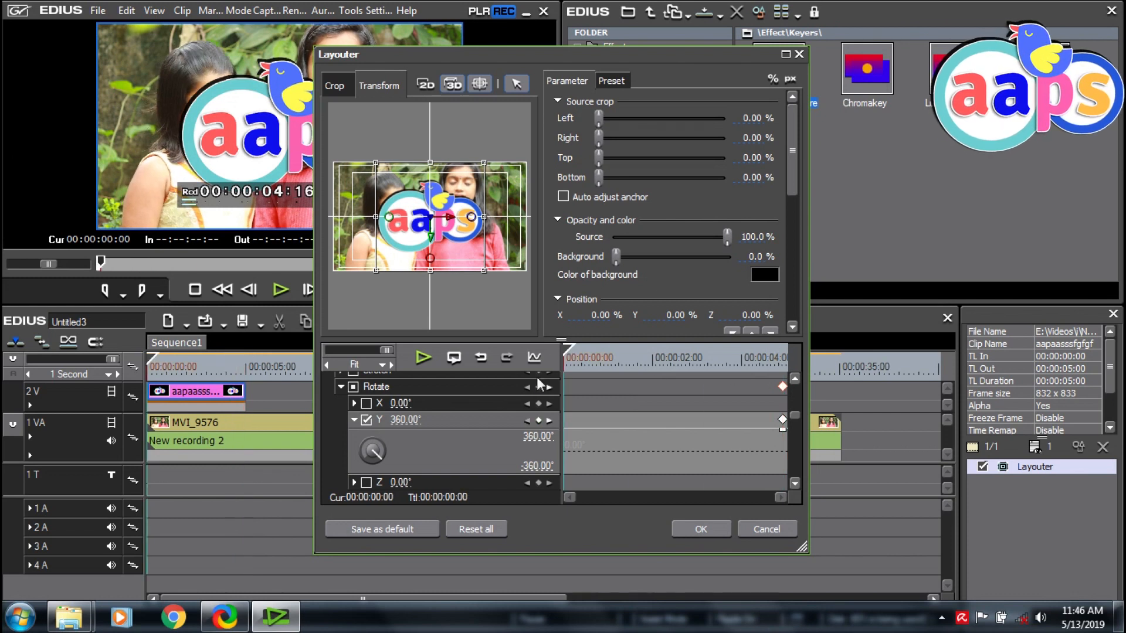
pyautogui.click(538, 420)
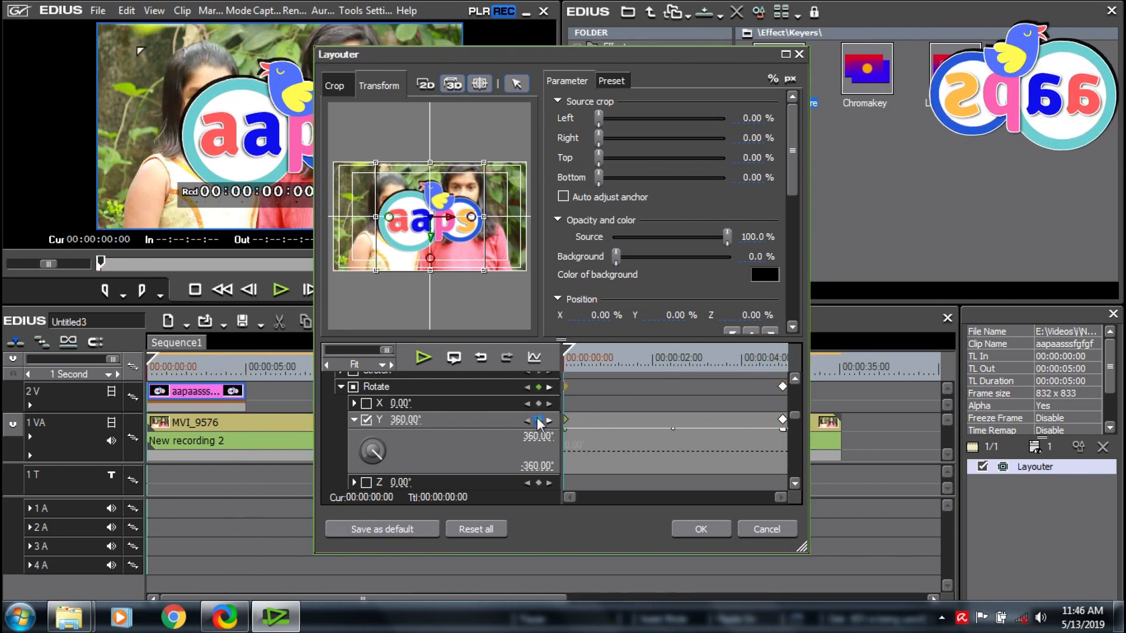
pyautogui.moveTo(562, 428); pyautogui.dragTo(569, 447)
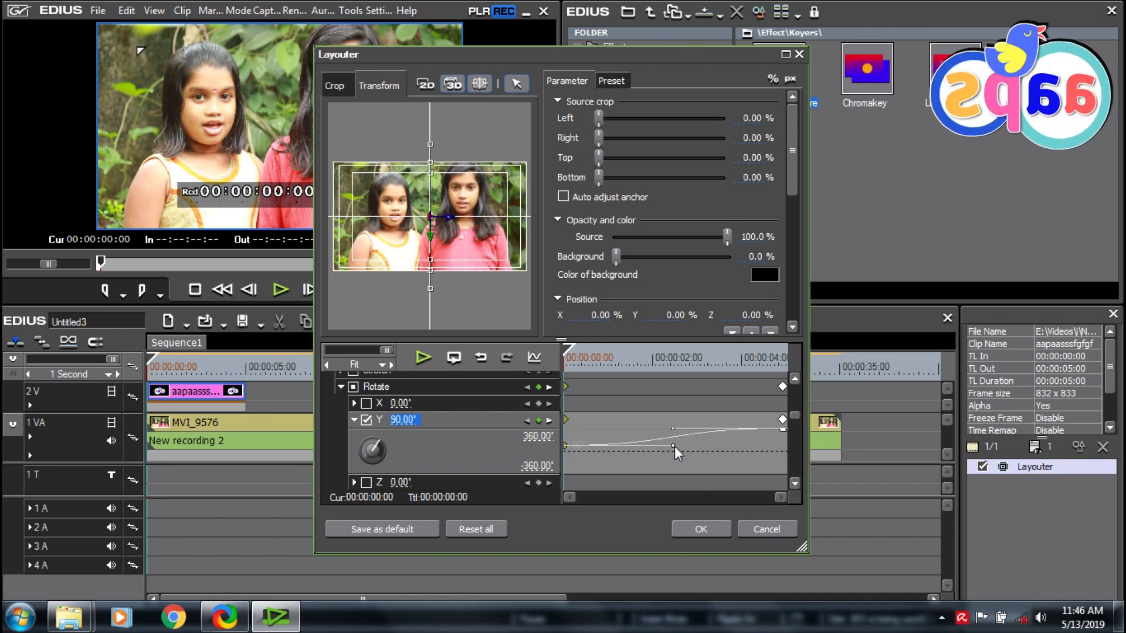
pyautogui.moveTo(672, 442); pyautogui.dragTo(674, 429)
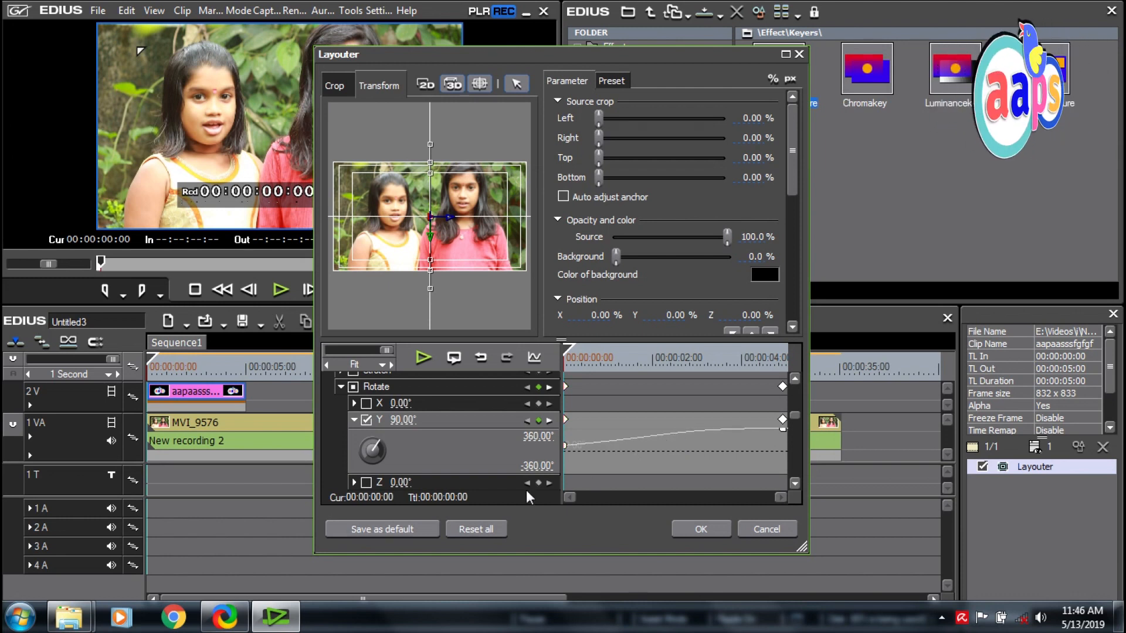
pyautogui.click(696, 529)
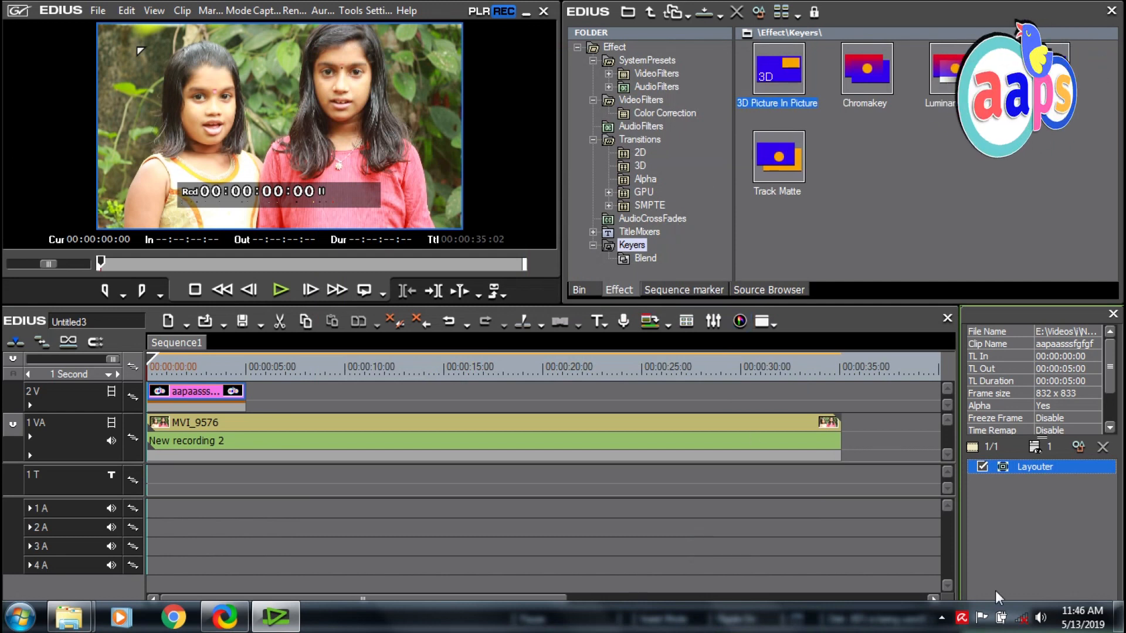
# Step: Open the logo clip's Layouter at 00:00:02:23 and add a Y rotation keyframe there, raised to 347.14°
pyautogui.click(205, 370)
pyautogui.rightClick(205, 387)
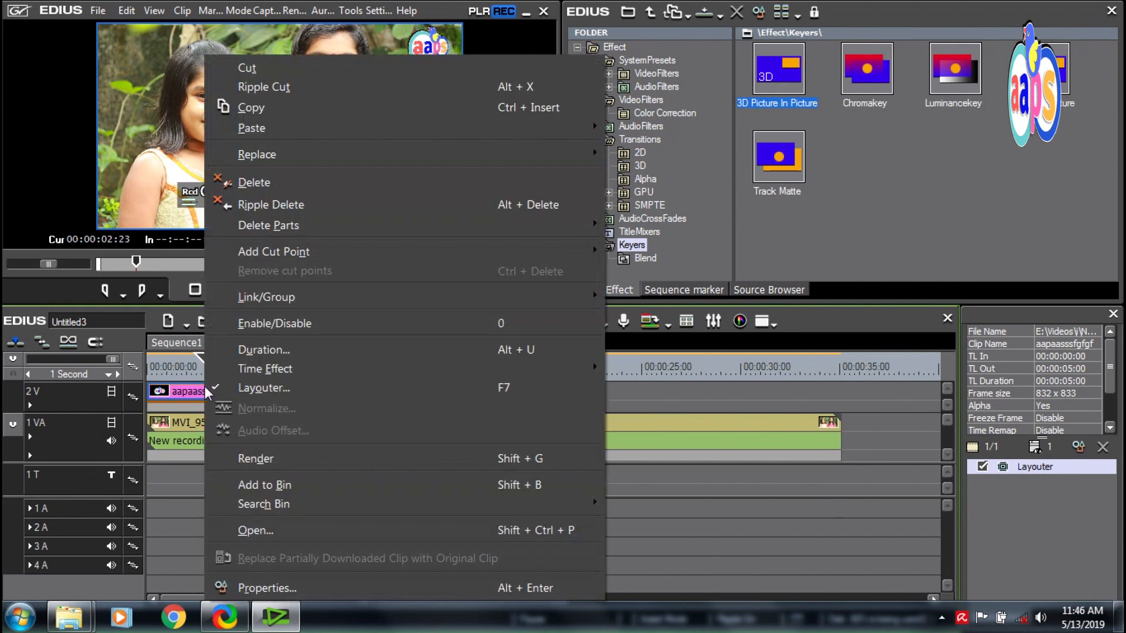
pyautogui.click(275, 387)
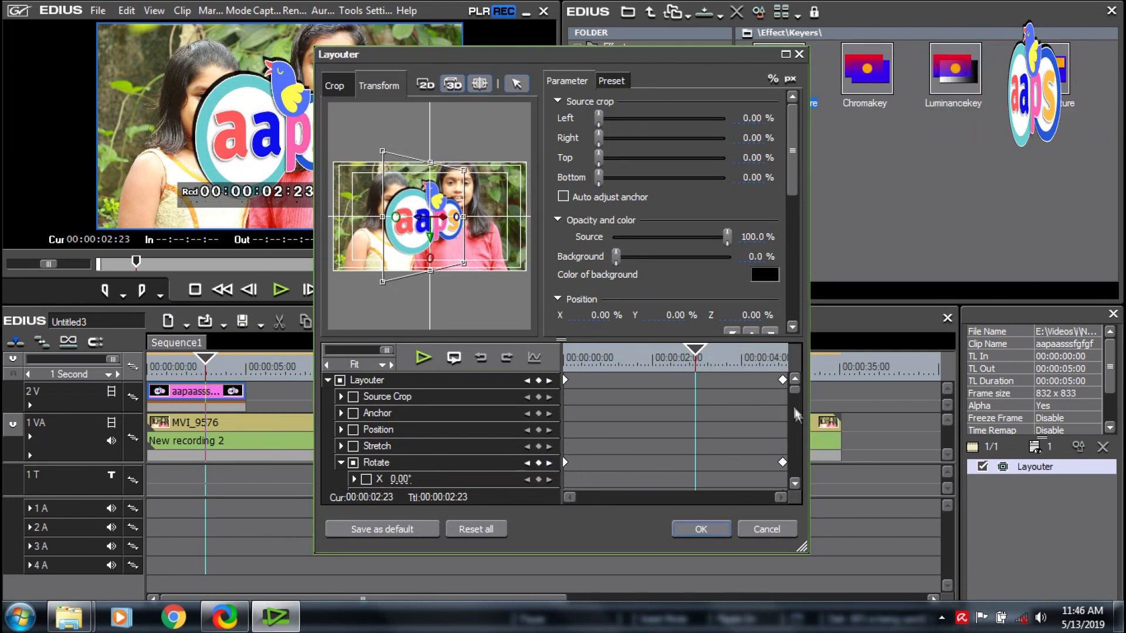
pyautogui.moveTo(794, 394); pyautogui.dragTo(793, 426)
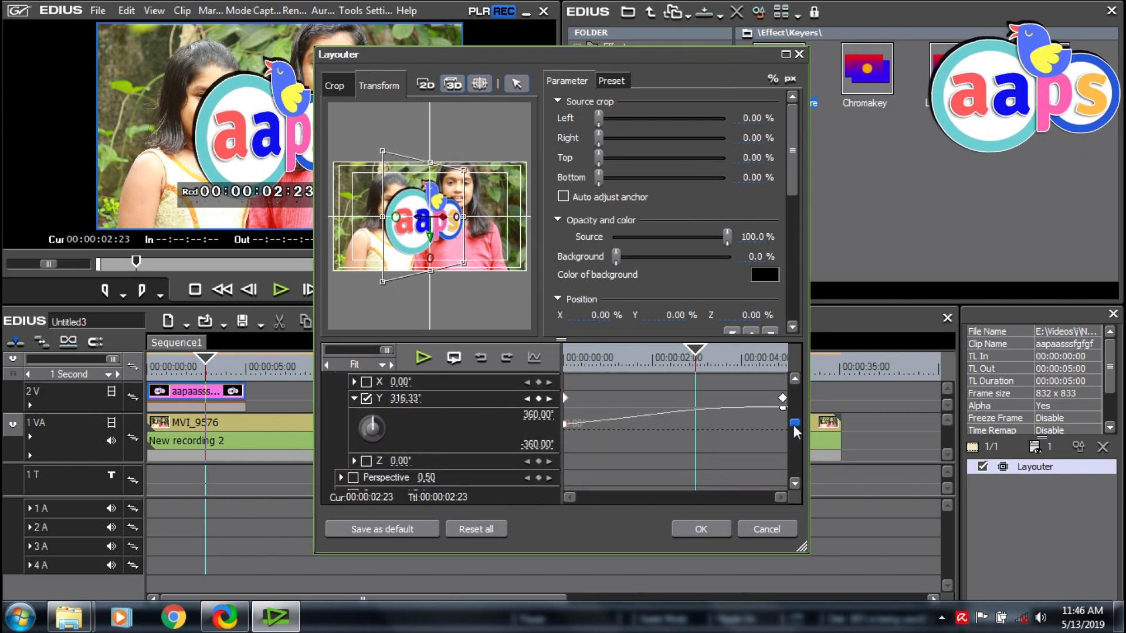
pyautogui.click(371, 437)
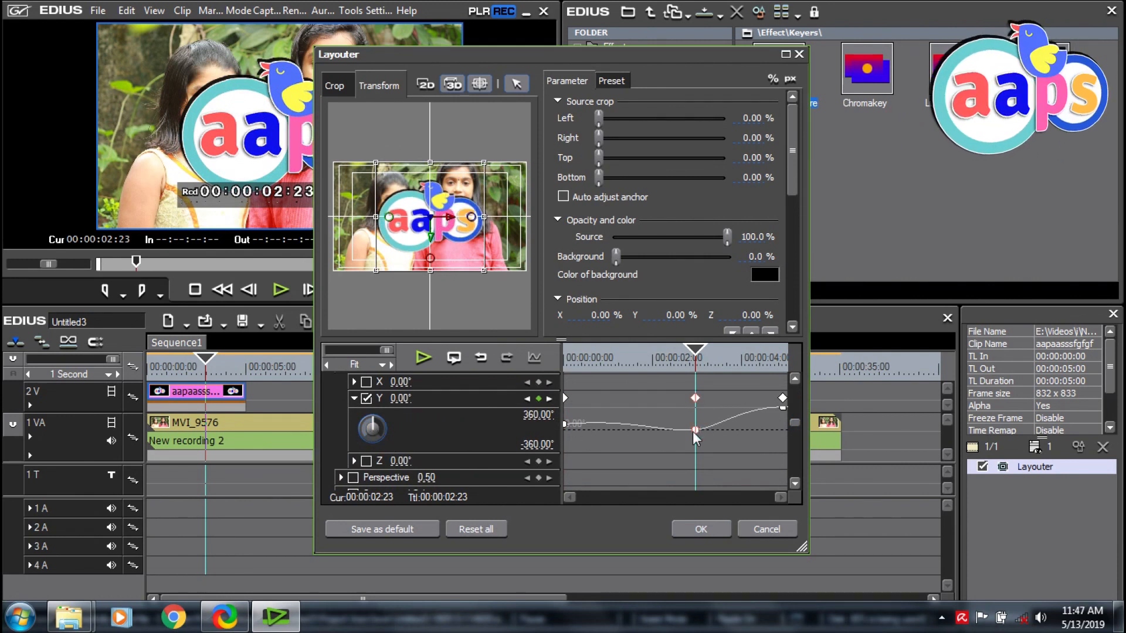
pyautogui.moveTo(692, 432); pyautogui.dragTo(690, 410)
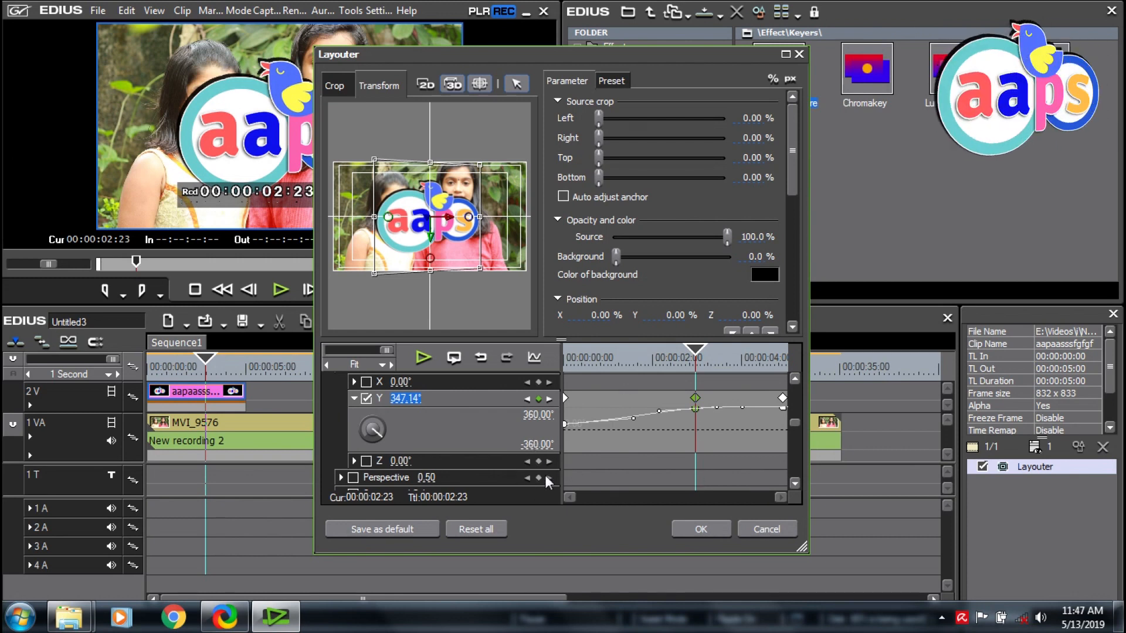
# Step: Preview the logo's rotation in the Layouter and apply the settings
pyautogui.click(417, 358)
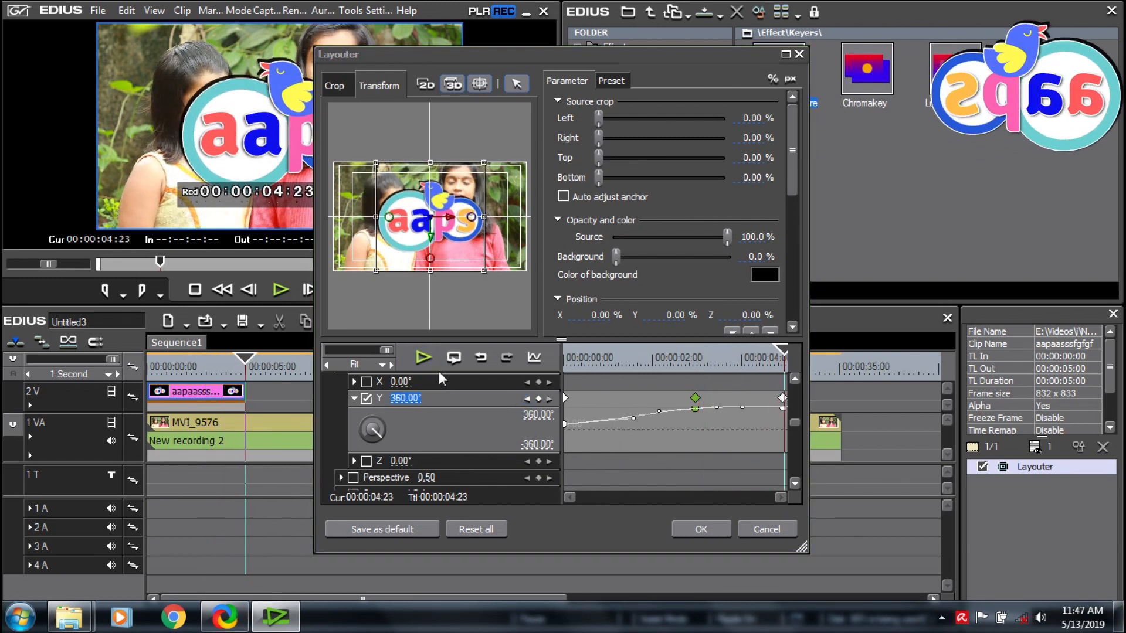
pyautogui.click(421, 359)
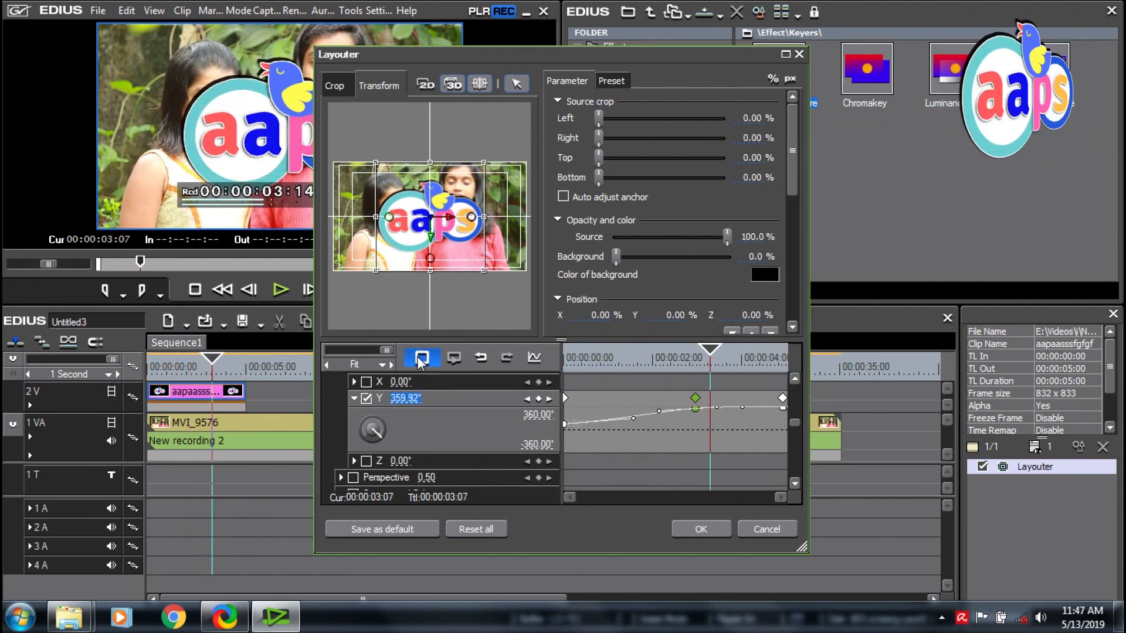
pyautogui.click(419, 359)
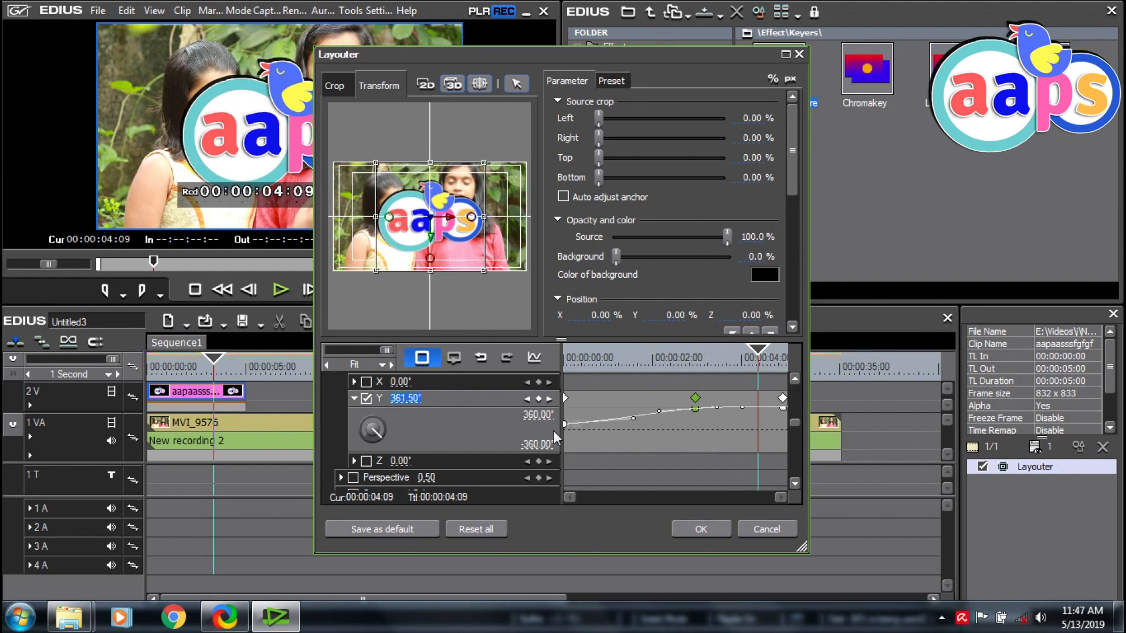
pyautogui.click(701, 529)
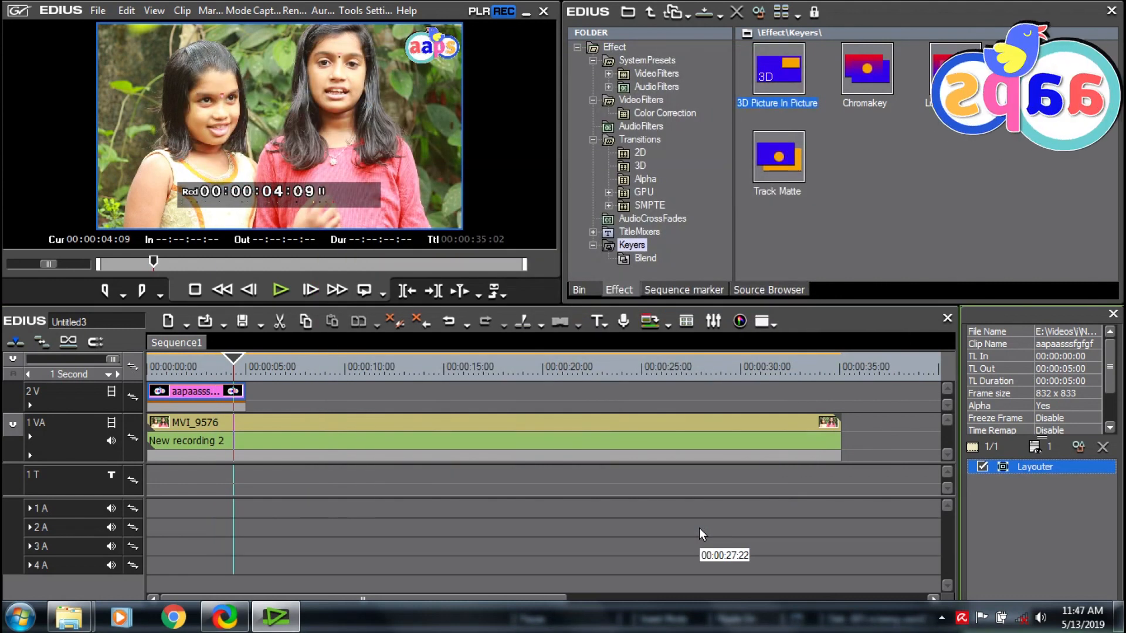
# Step: Play the sequence from the start of the timeline to check the spinning logo over the footage
pyautogui.click(154, 370)
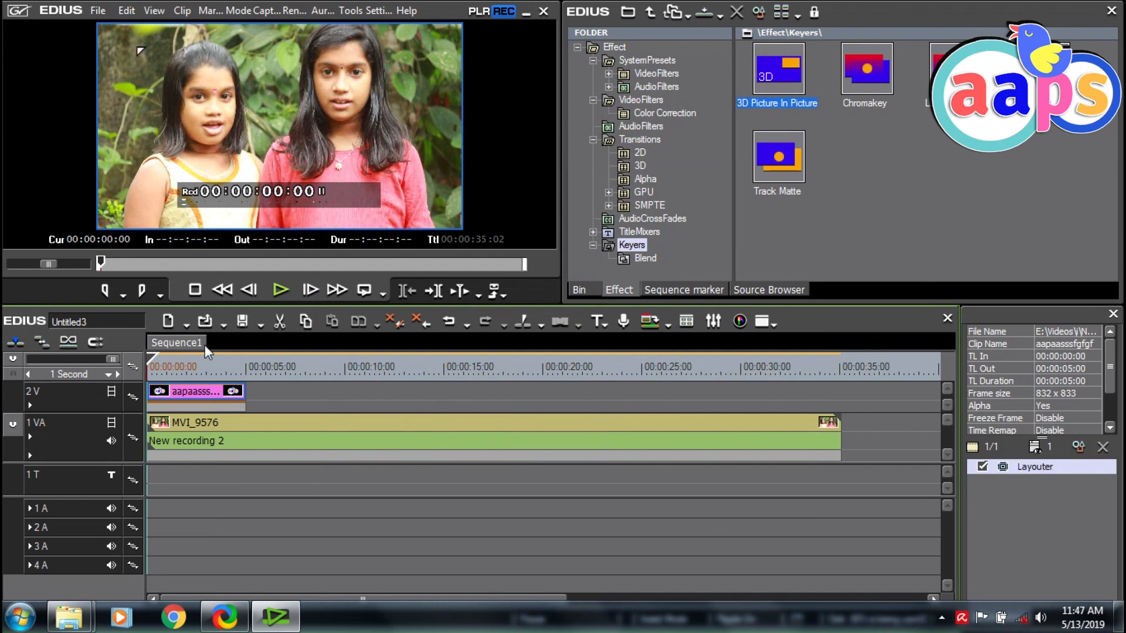
pyautogui.click(274, 292)
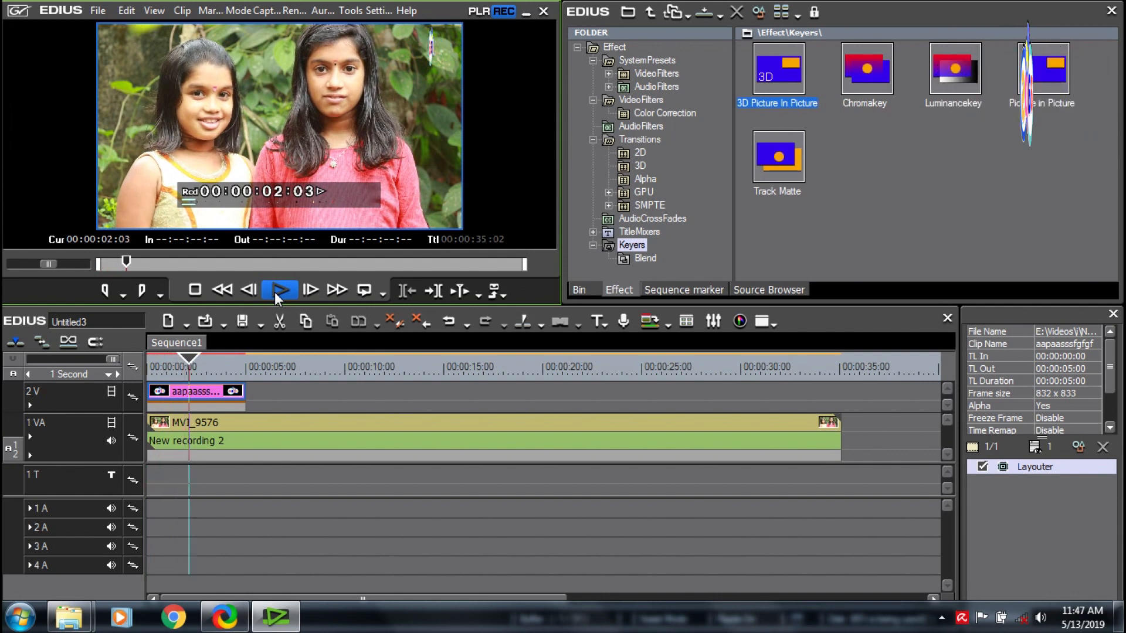
pyautogui.click(274, 292)
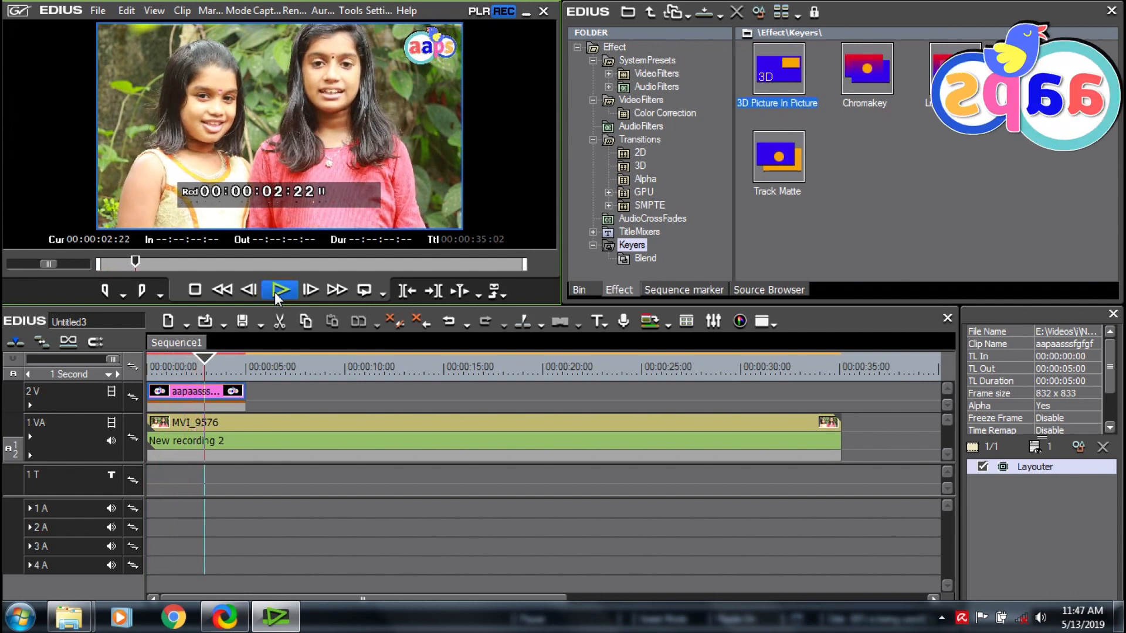
pyautogui.click(278, 288)
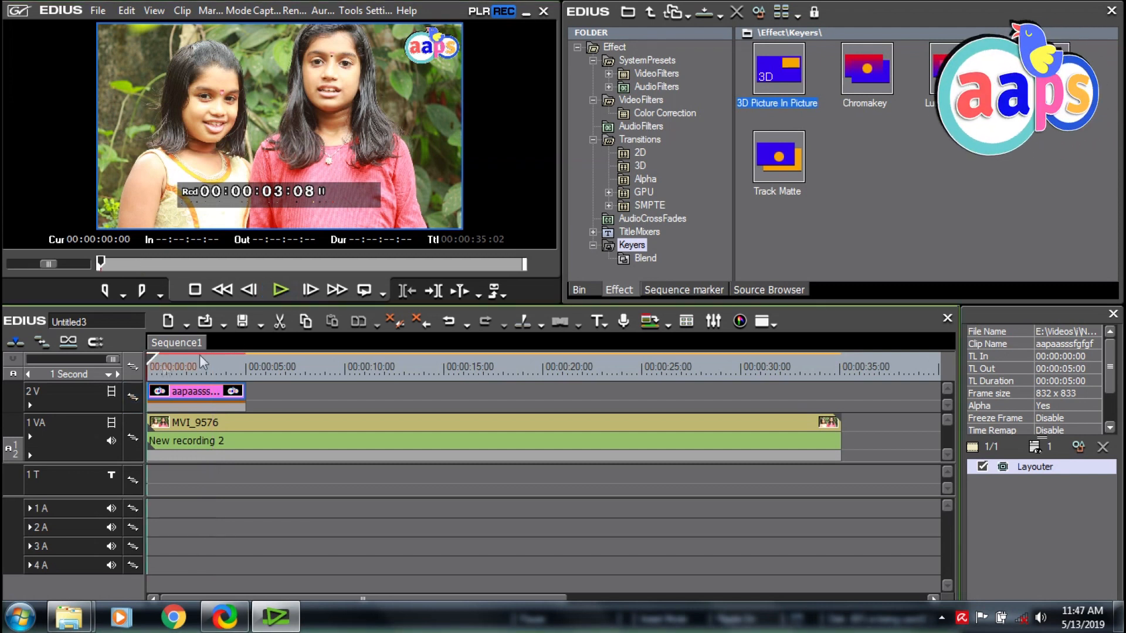
pyautogui.click(151, 366)
pyautogui.click(275, 285)
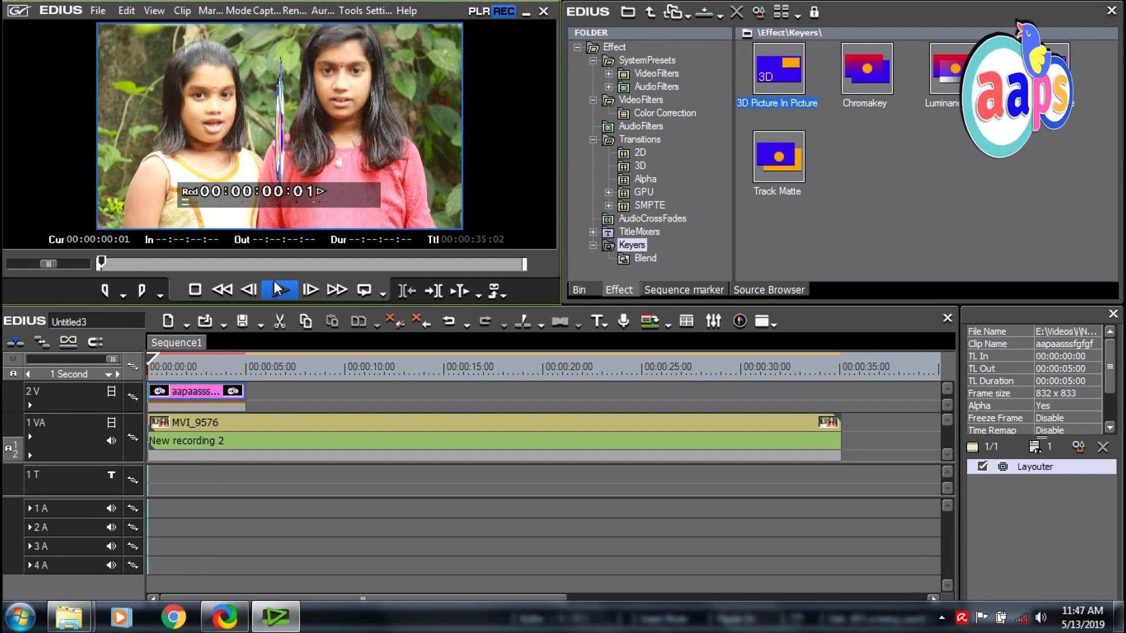
pyautogui.click(273, 281)
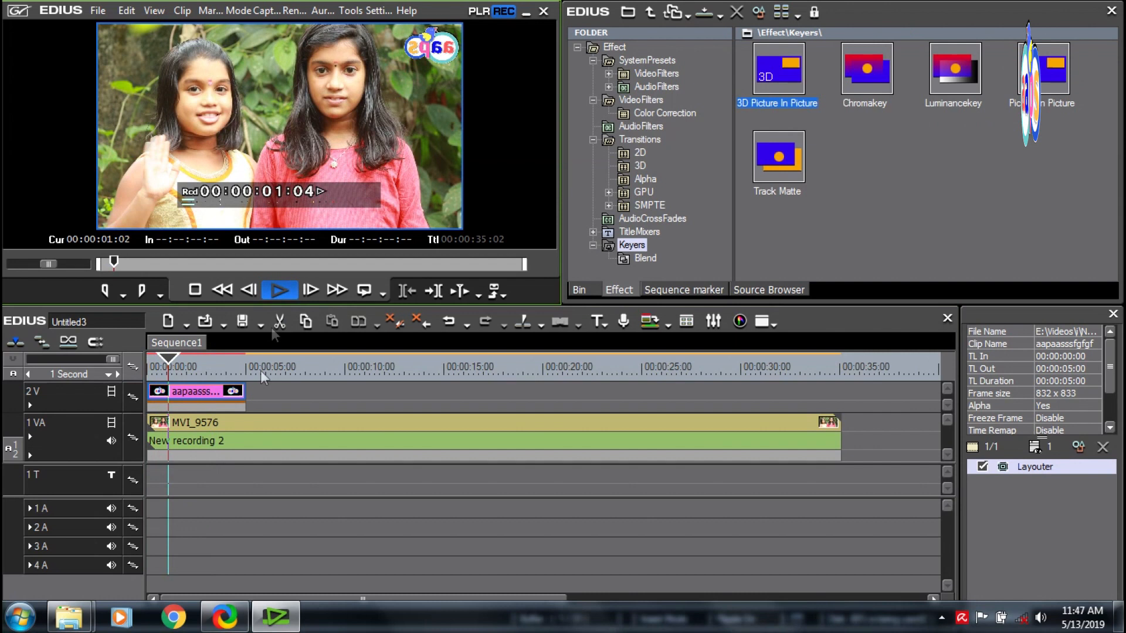
# Step: Review the logo's 3D Picture In Picture settings, play the effect preview and confirm the dialog
pyautogui.rightClick(218, 391)
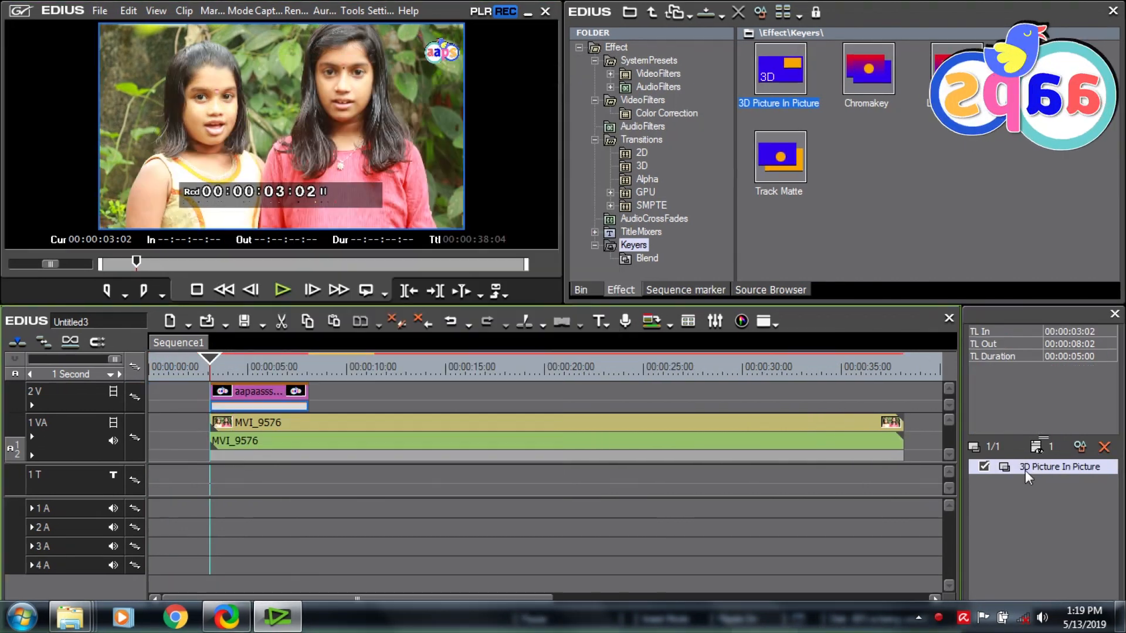
pyautogui.doubleClick(1033, 466)
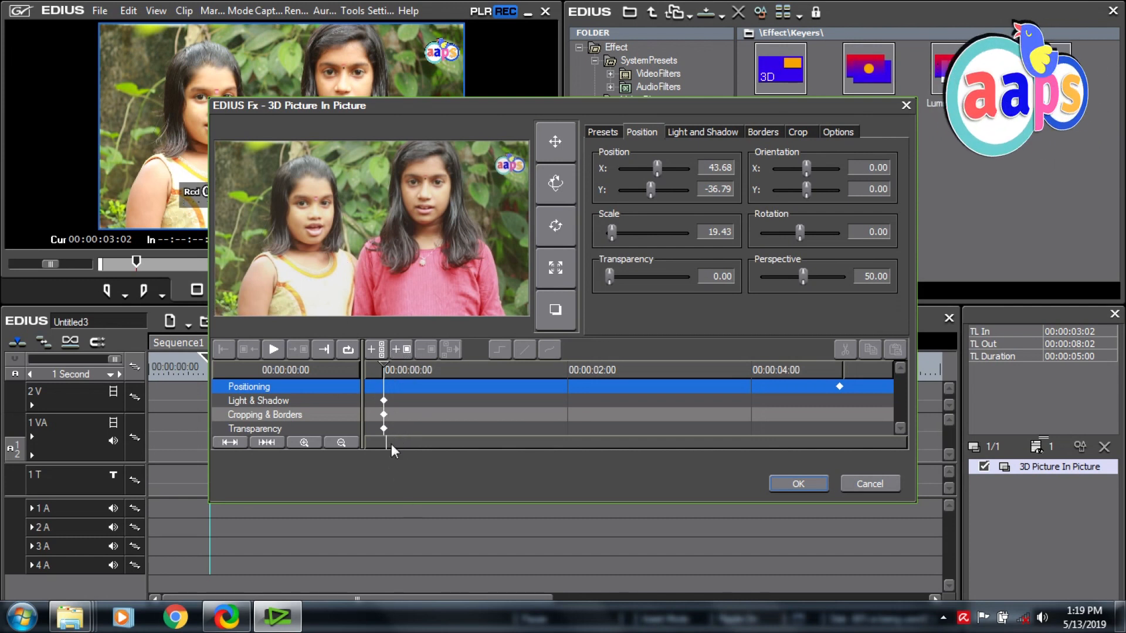
pyautogui.click(273, 350)
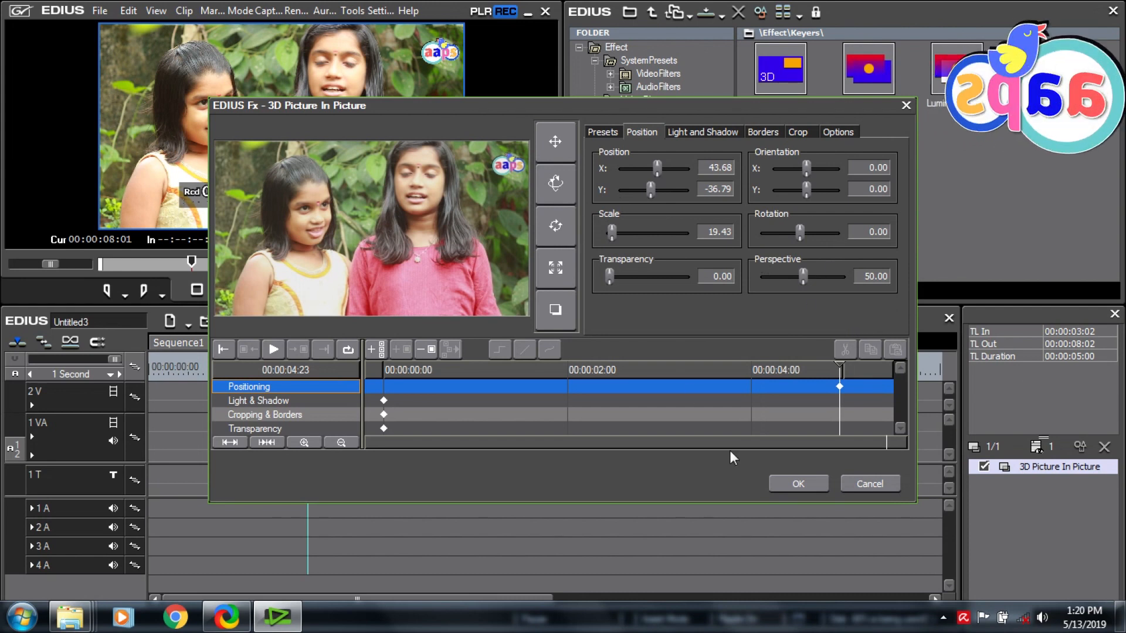
pyautogui.click(793, 485)
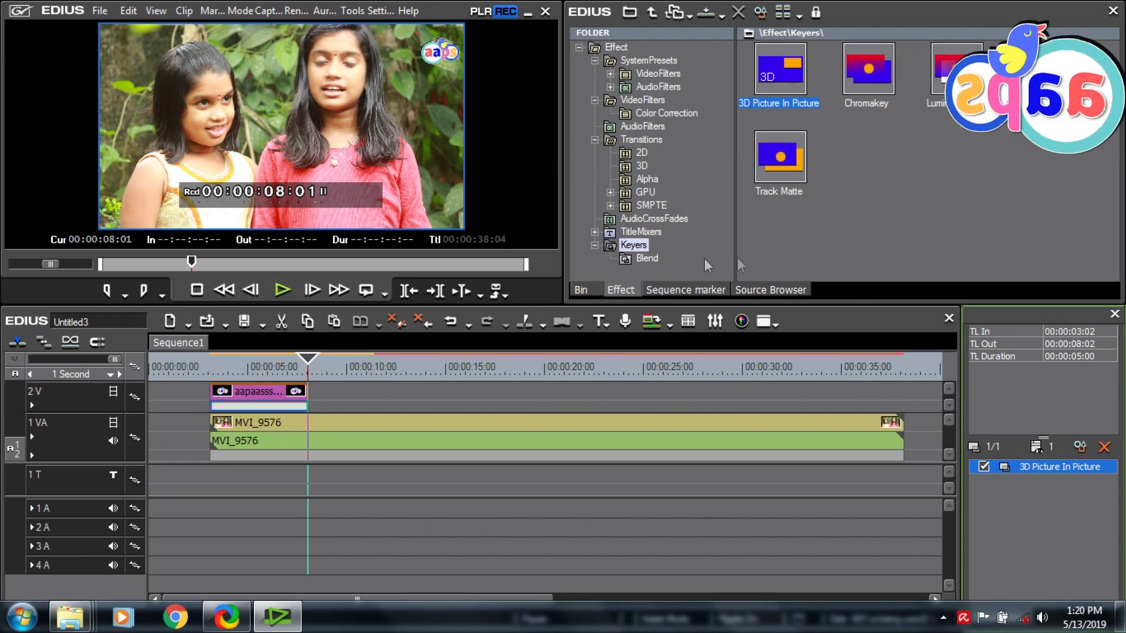
# Step: Open the Layouter for the logo clip on the 2 V track and preview its rotation, stopping at 00:00:02:11
pyautogui.click(269, 403)
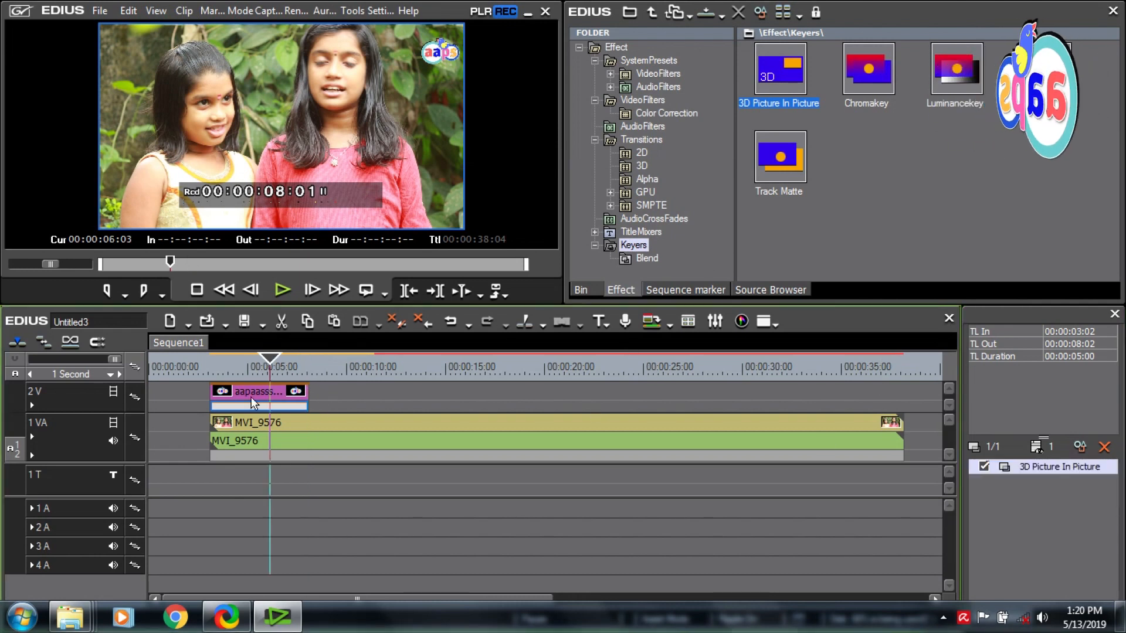
pyautogui.click(265, 395)
pyautogui.rightClick(259, 389)
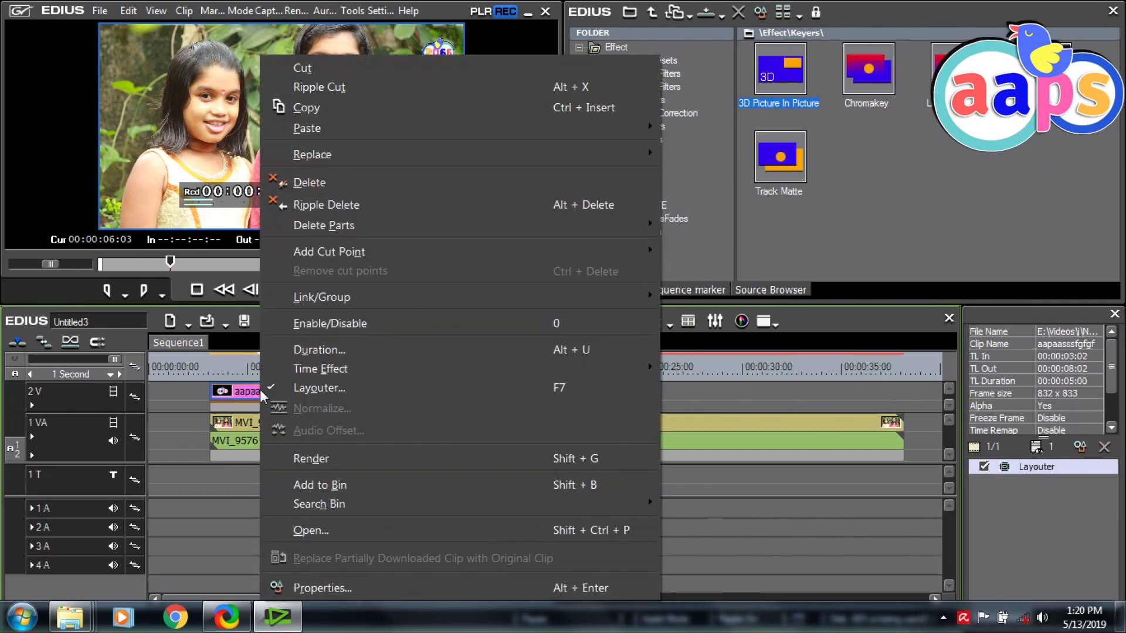
pyautogui.click(344, 392)
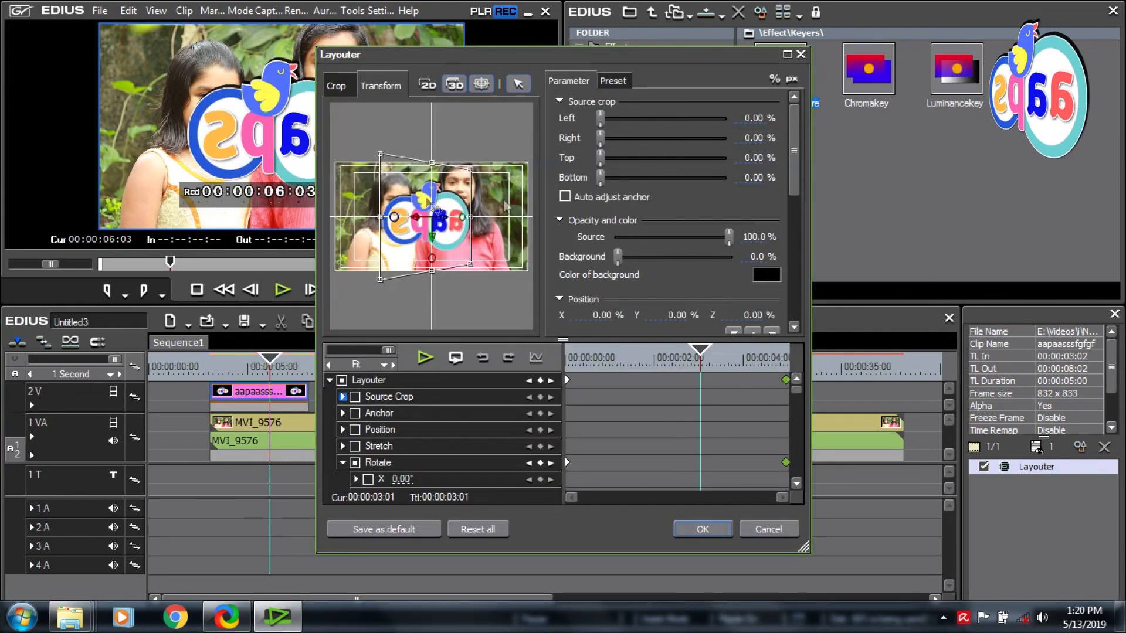
pyautogui.click(424, 358)
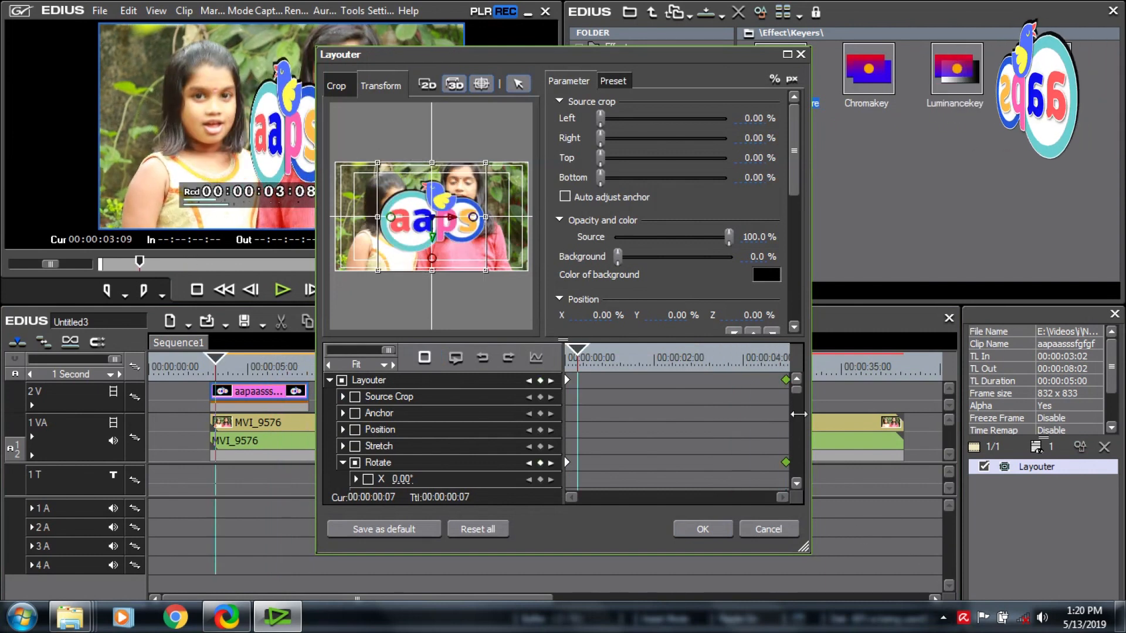
pyautogui.click(424, 359)
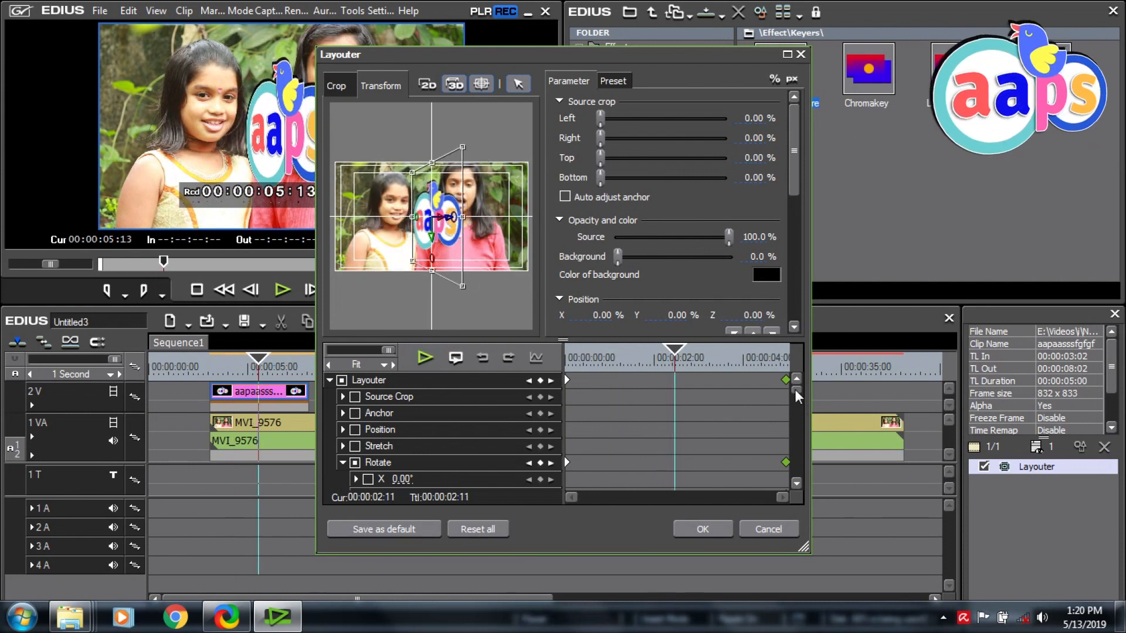
# Step: Add a Y rotation keyframe for the logo at 00:00:02:11 in the Layouter
pyautogui.moveTo(799, 397); pyautogui.dragTo(796, 423)
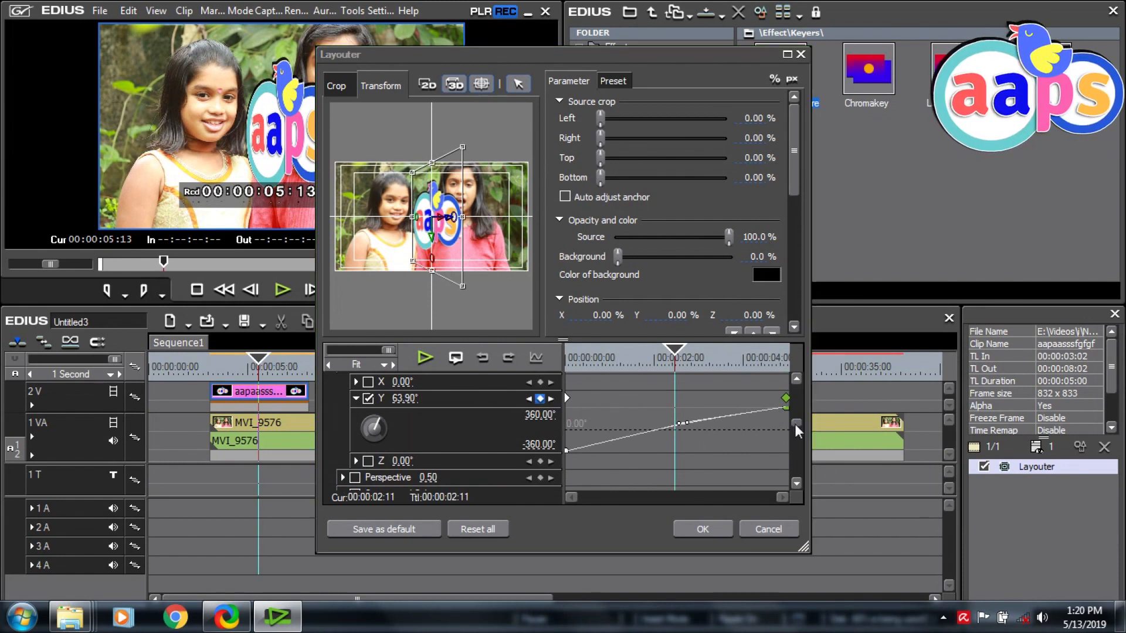
pyautogui.moveTo(796, 427); pyautogui.dragTo(798, 416)
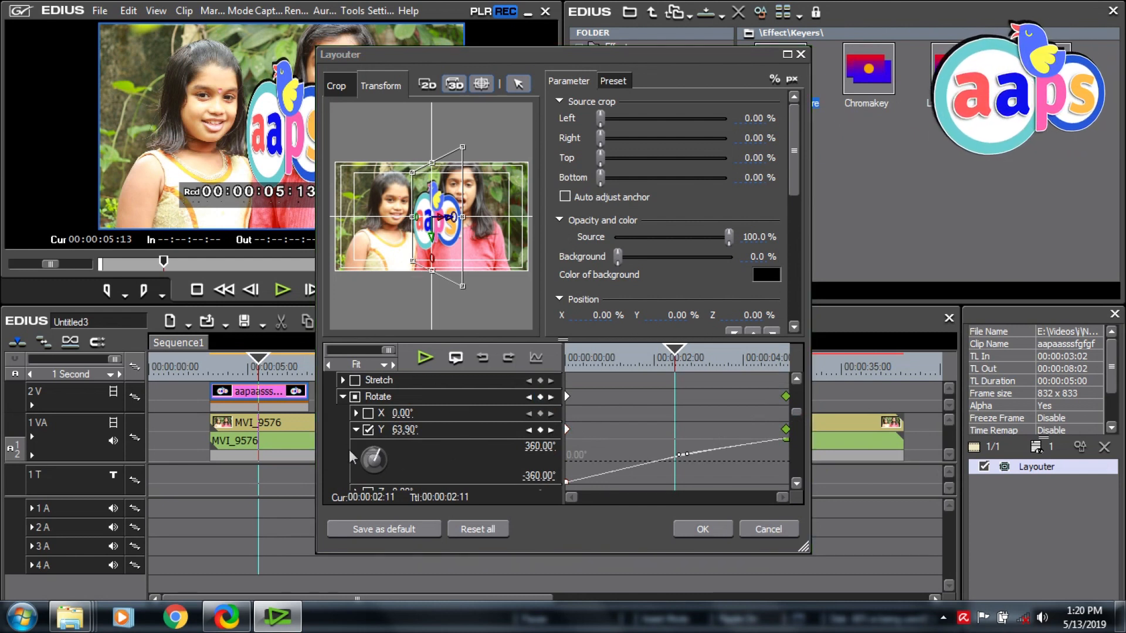
pyautogui.click(381, 472)
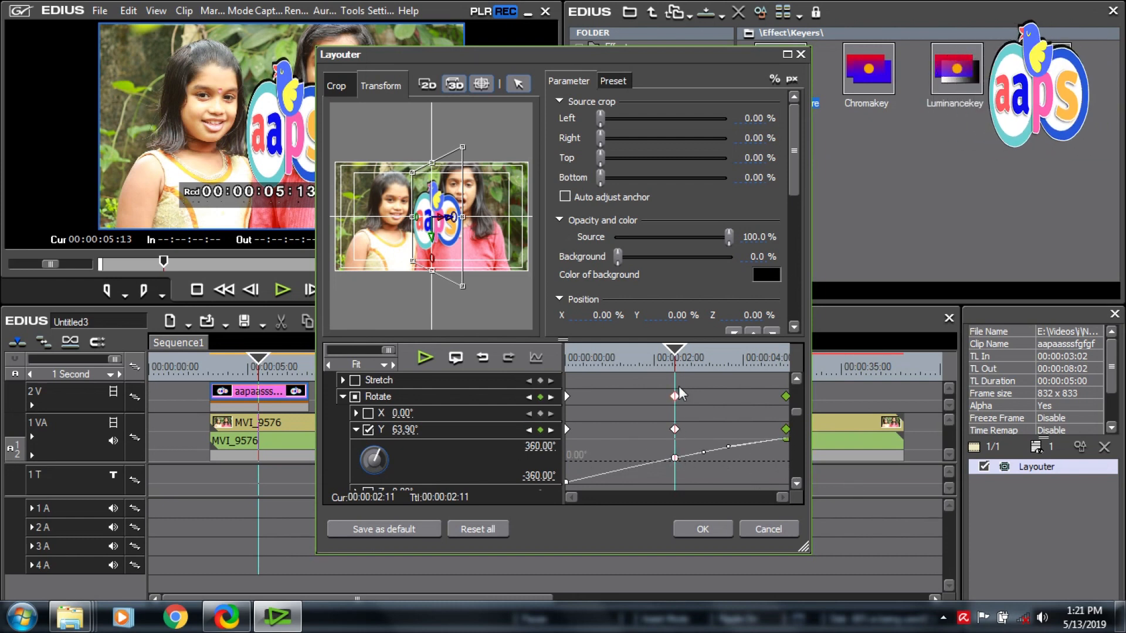
# Step: Check the Y rotation keyframe at 00:00:04:23 and set the one at 00:00:00:00 to -360°
pyautogui.moveTo(673, 351); pyautogui.dragTo(789, 353)
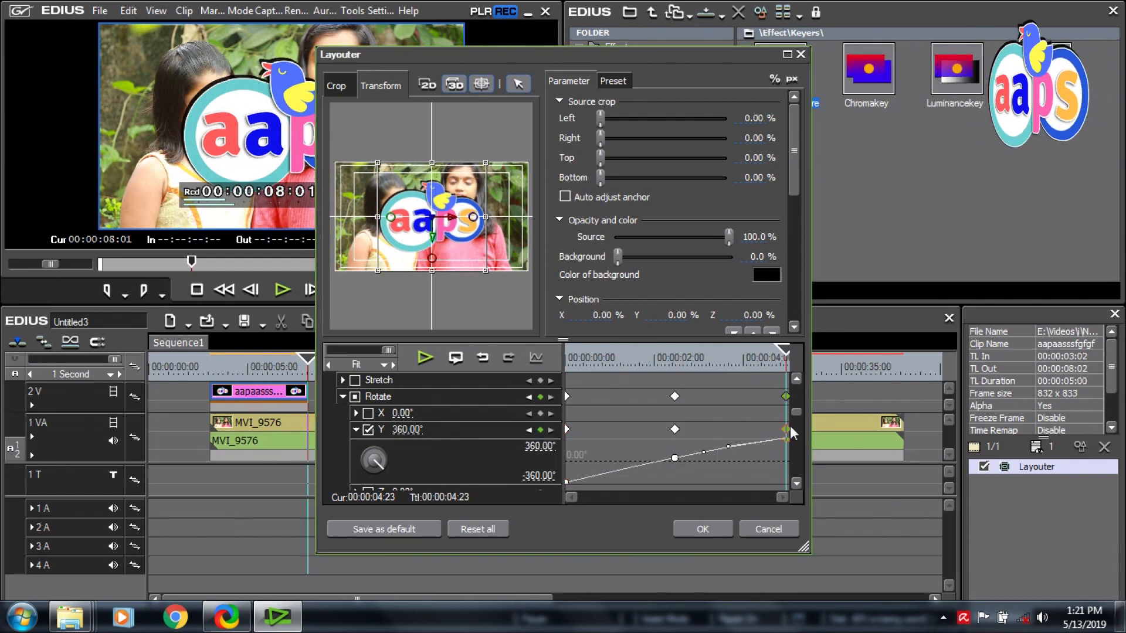
pyautogui.moveTo(785, 352); pyautogui.dragTo(568, 359)
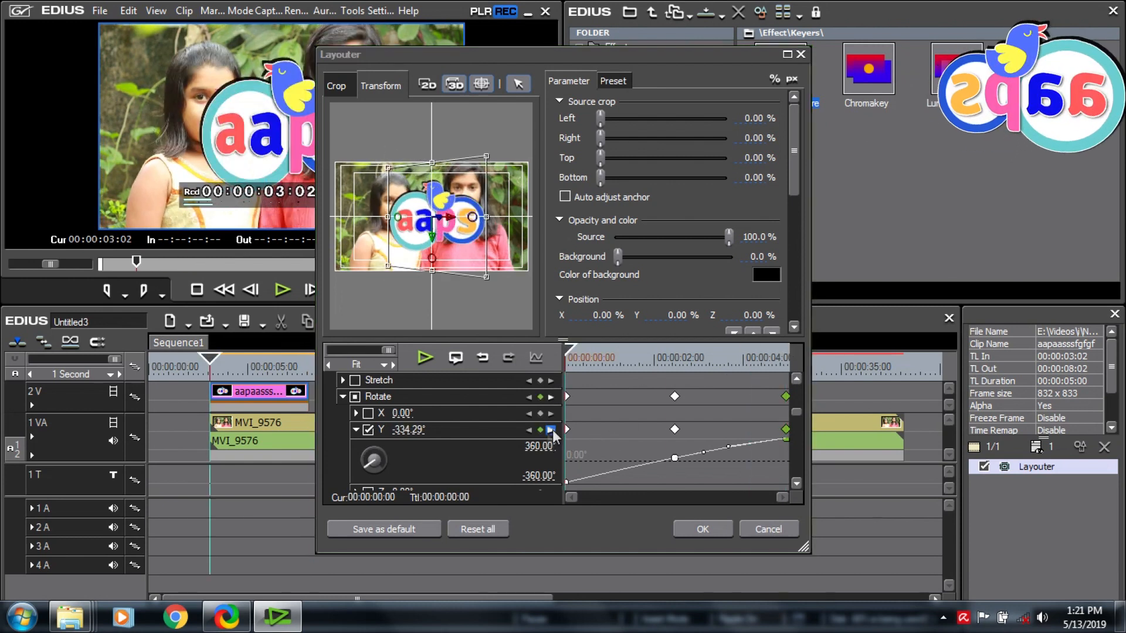
pyautogui.click(566, 482)
pyautogui.moveTo(568, 489)
pyautogui.mouseDown()
pyautogui.moveTo(555, 455)
pyautogui.moveTo(554, 496)
pyautogui.mouseUp()
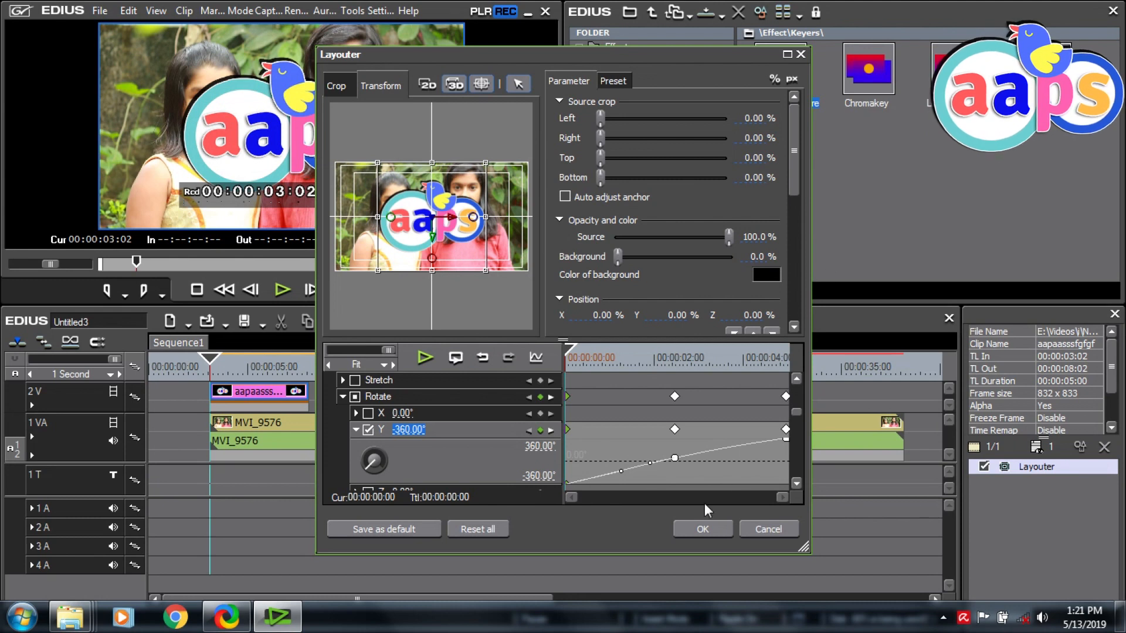
# Step: Play back the logo's adjusted Y rotation in the Layouter and apply the changes
pyautogui.click(425, 359)
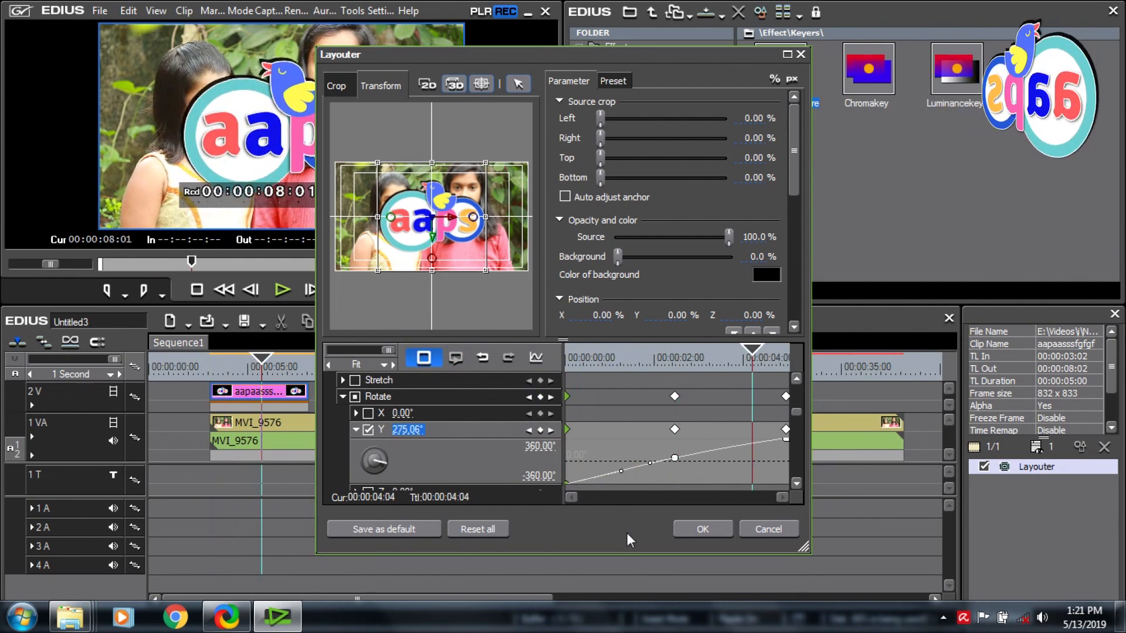
pyautogui.click(425, 361)
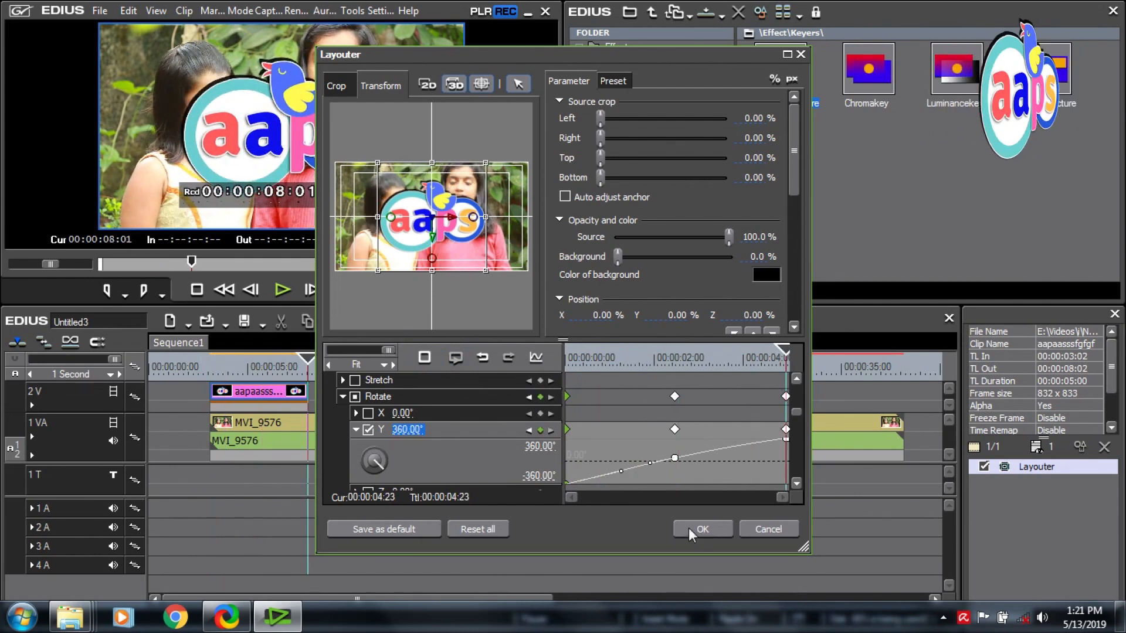
pyautogui.click(425, 359)
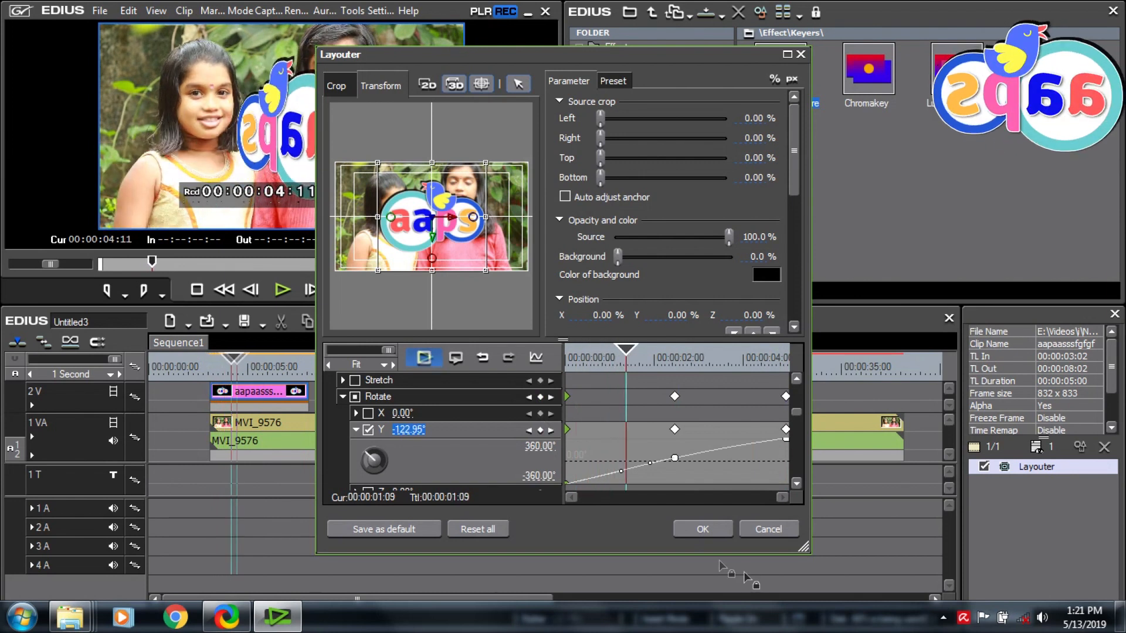
pyautogui.click(702, 530)
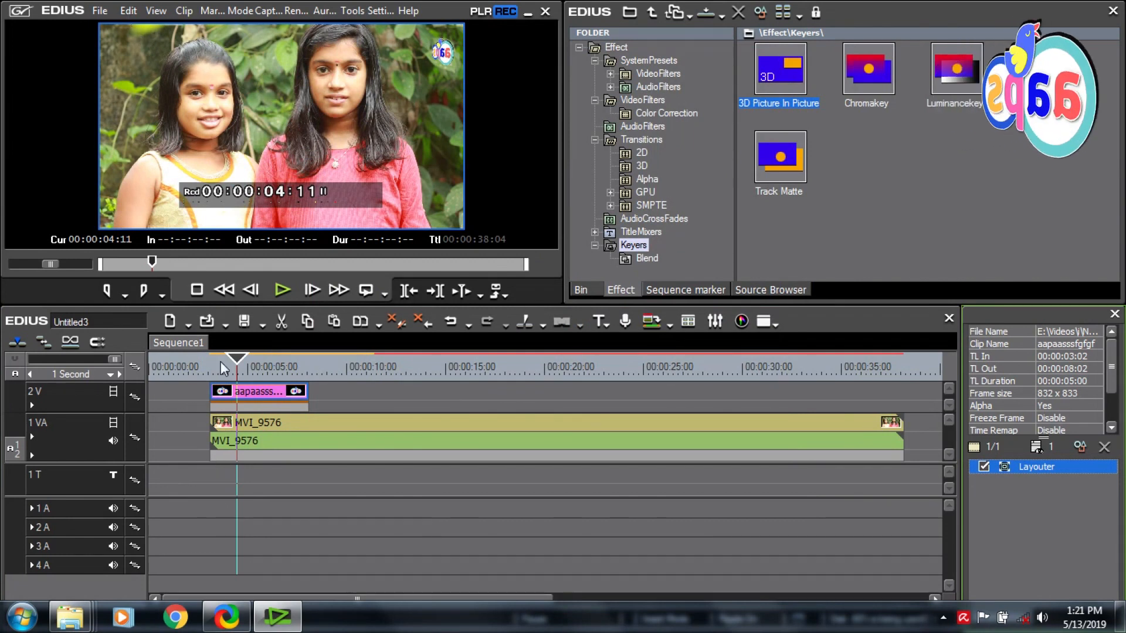
# Step: Move the MVI_9576 clip and the logo clip to the start of the timeline and play the sequence from 00:00:00:00
pyautogui.click(306, 425)
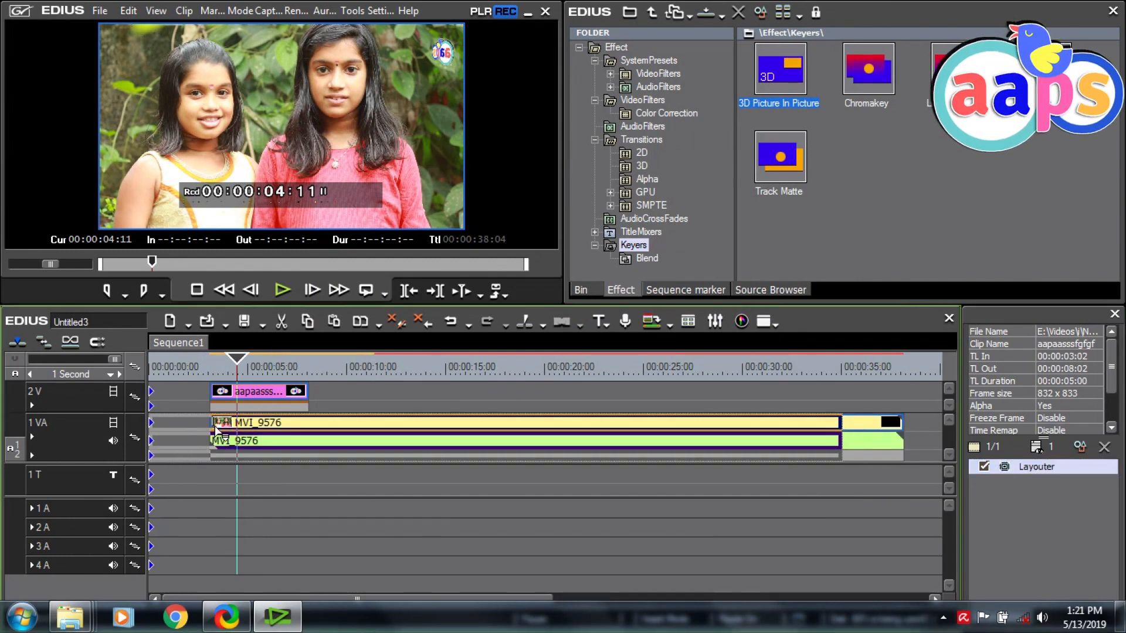
pyautogui.moveTo(211, 436); pyautogui.dragTo(225, 453)
pyautogui.moveTo(274, 388); pyautogui.dragTo(176, 394)
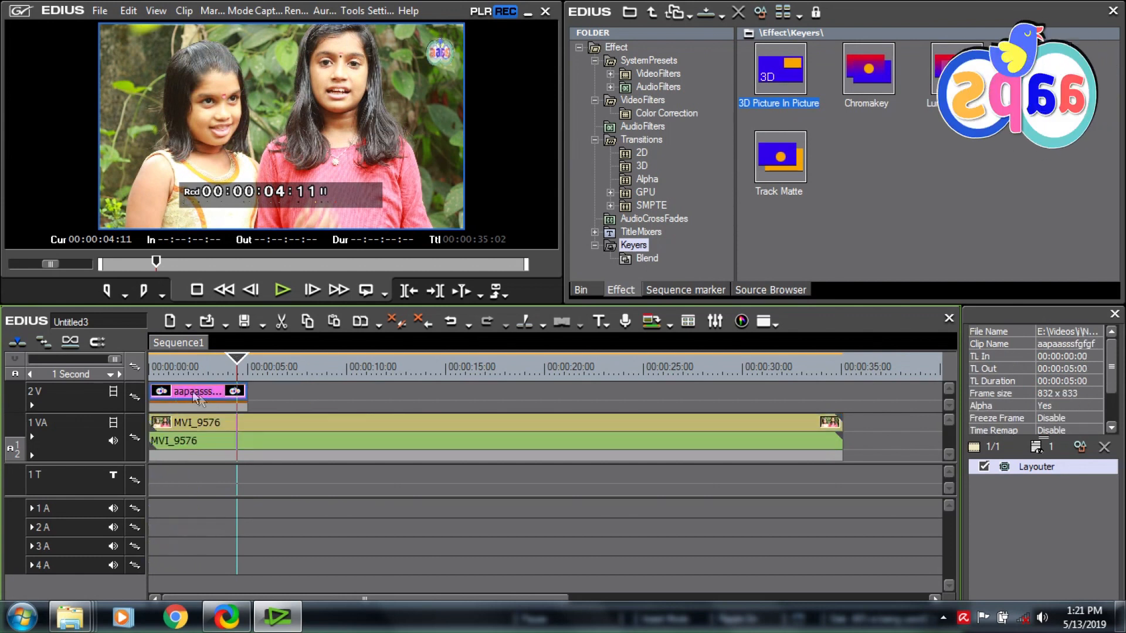
pyautogui.click(155, 366)
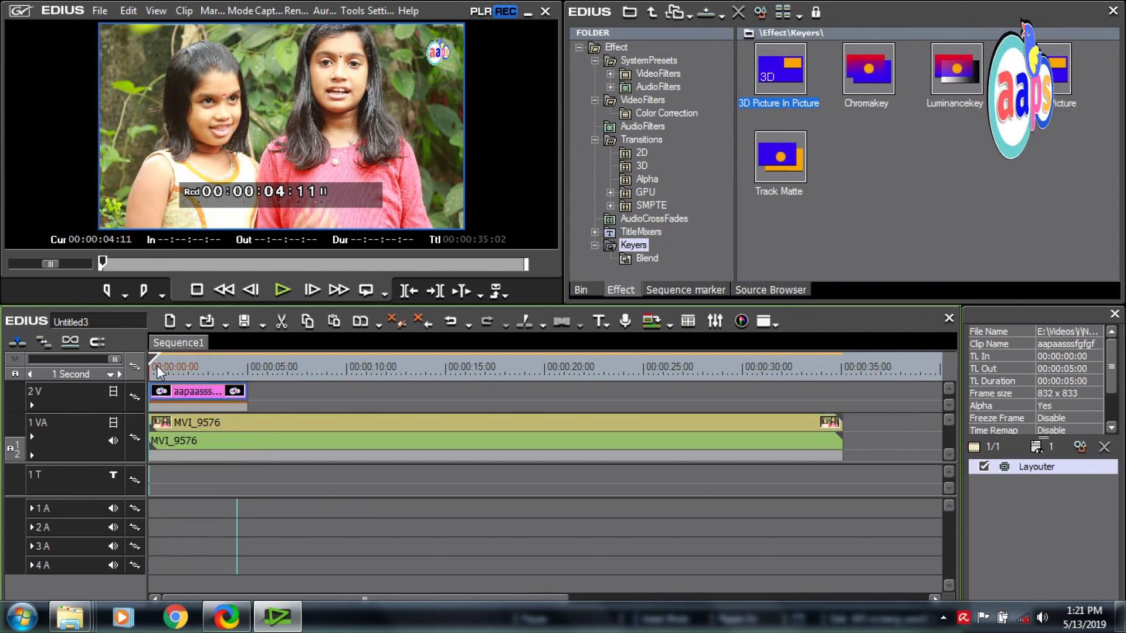
pyautogui.click(278, 289)
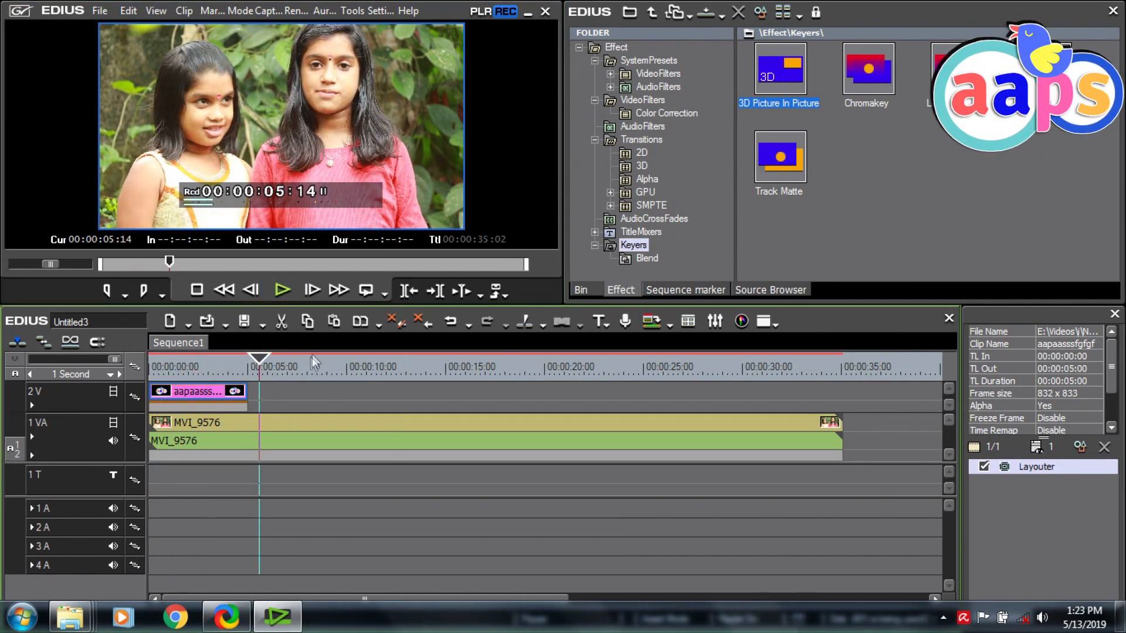
# Step: Paste two copies of the logo clip on the 2 V track and butt them end to end, starting at 00:00:05:00 and 00:00:10:00
pyautogui.click(311, 362)
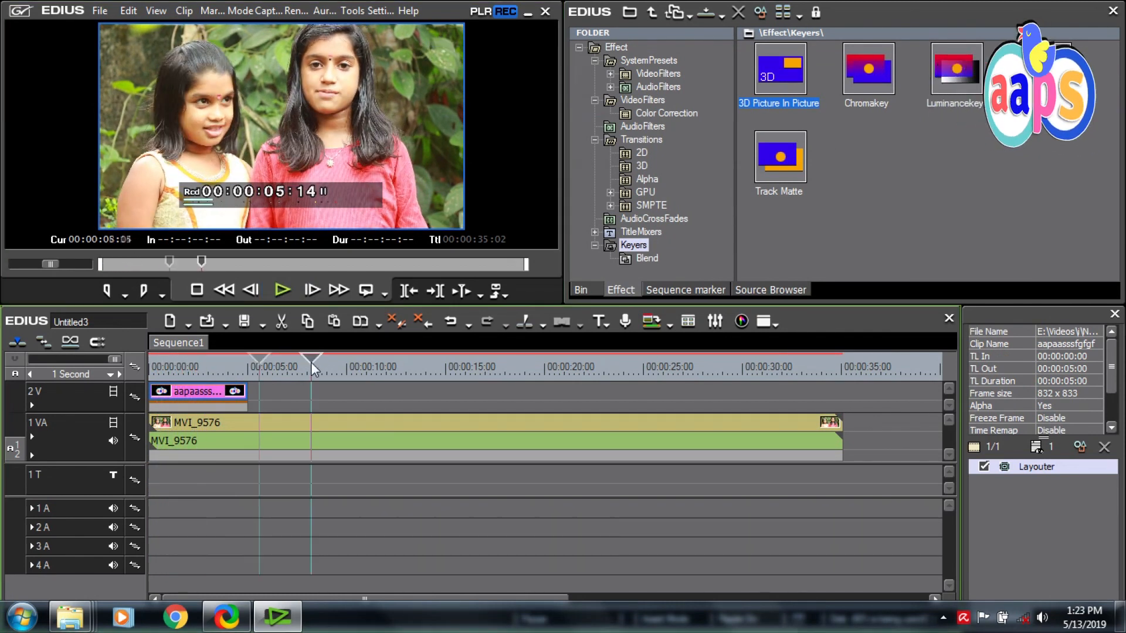
pyautogui.rightClick(275, 389)
pyautogui.click(339, 237)
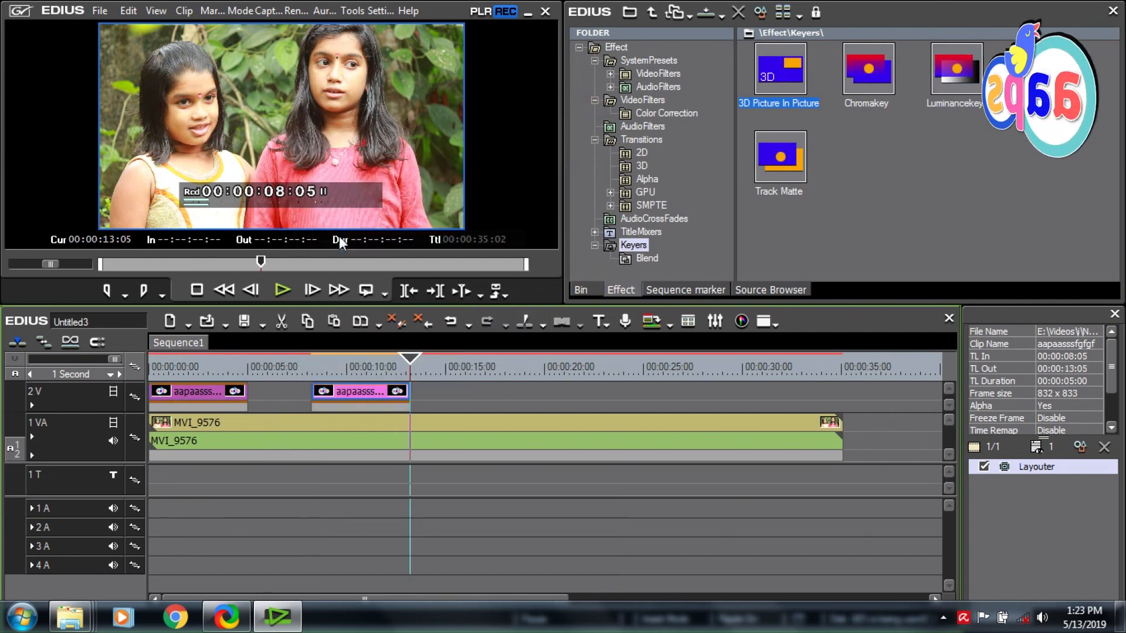
pyautogui.rightClick(272, 394)
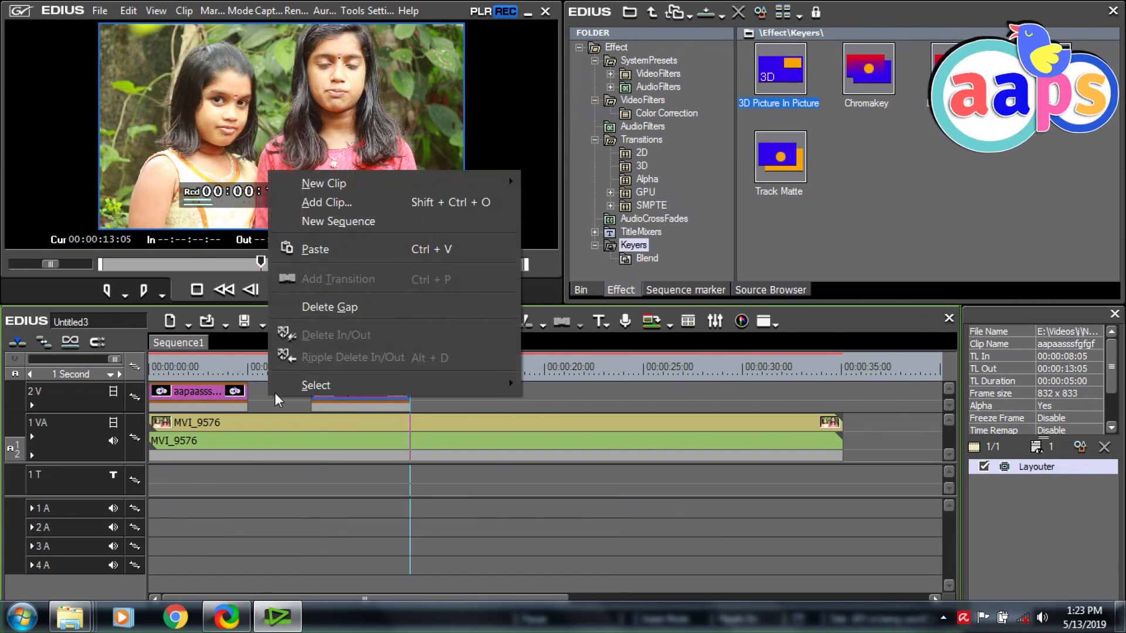
pyautogui.click(320, 246)
pyautogui.moveTo(370, 389); pyautogui.dragTo(311, 402)
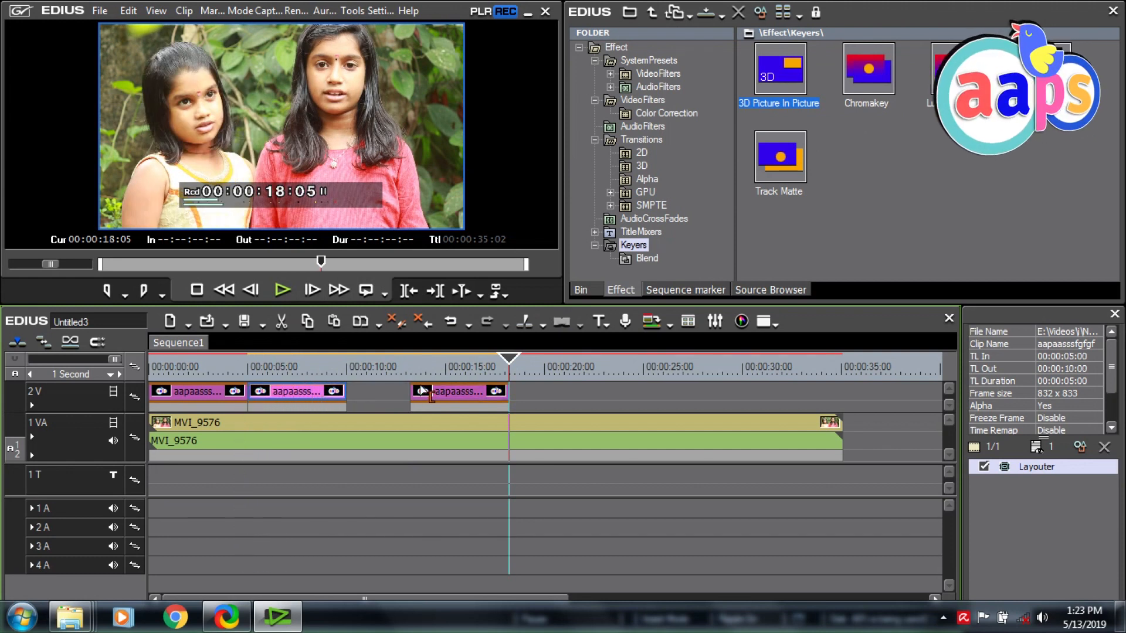
pyautogui.moveTo(466, 392); pyautogui.dragTo(395, 401)
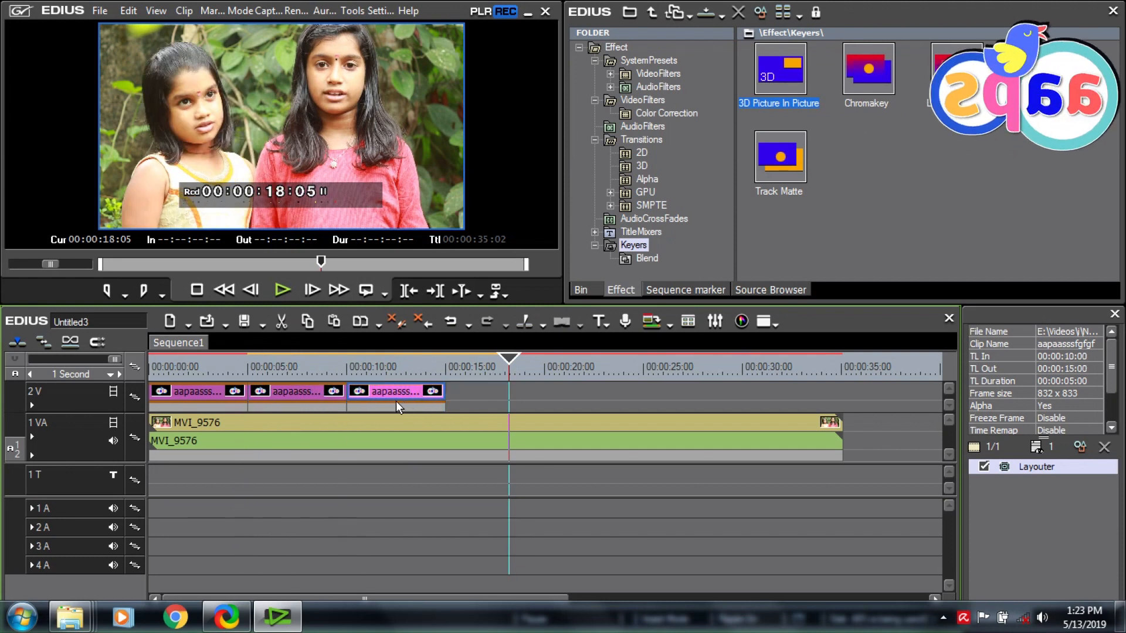
# Step: Play back the beginning of the sequence to check the spinning logo across the joined clips
pyautogui.click(170, 360)
pyautogui.click(276, 293)
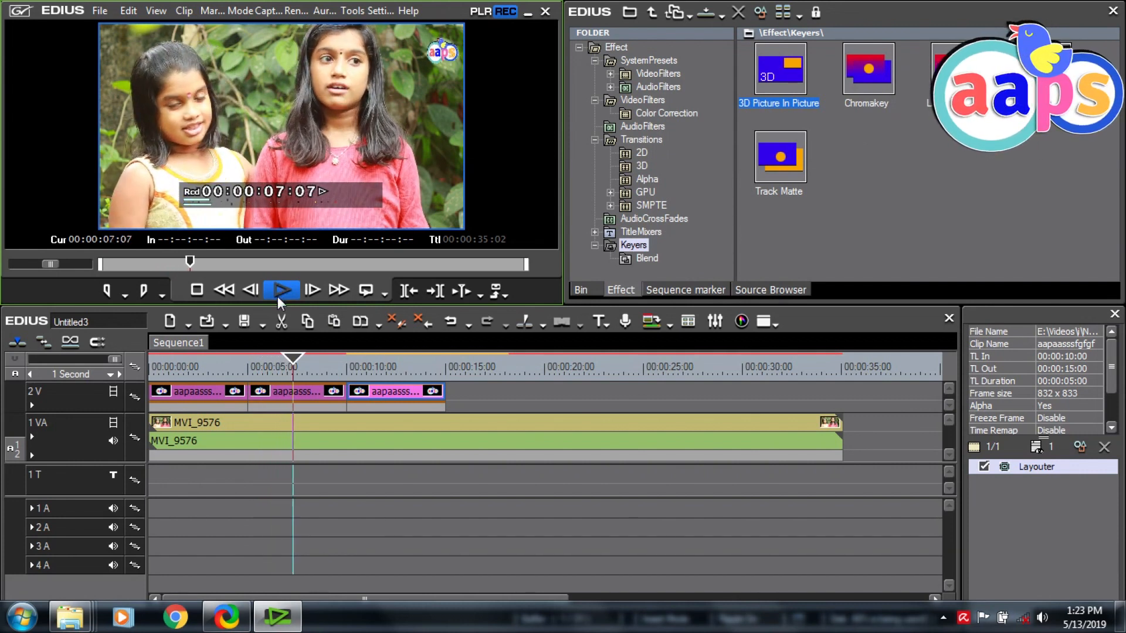
pyautogui.click(279, 293)
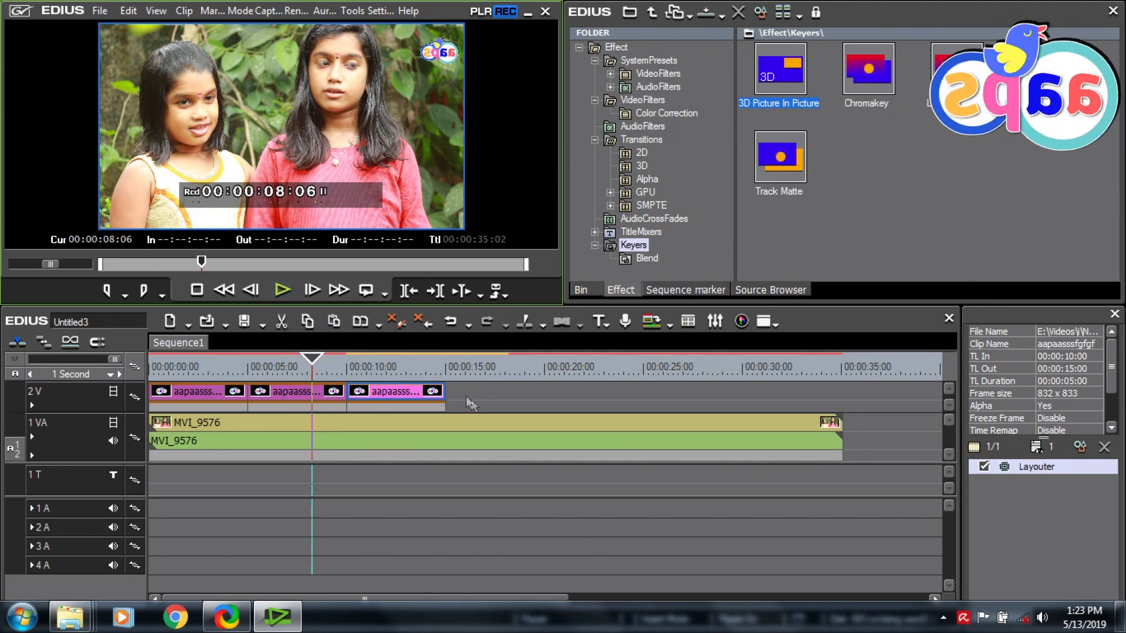
# Step: Split the MVI_9576 clip at 00:00:15:00, where the last logo clip ends, and delete the part after the cut
pyautogui.click(442, 360)
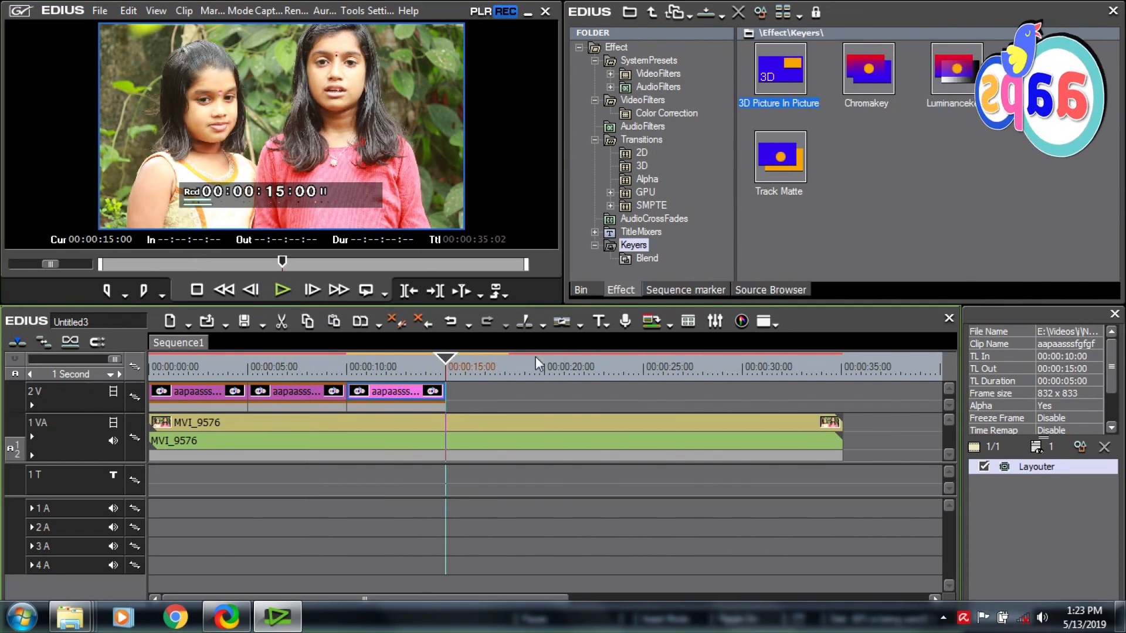
pyautogui.click(519, 442)
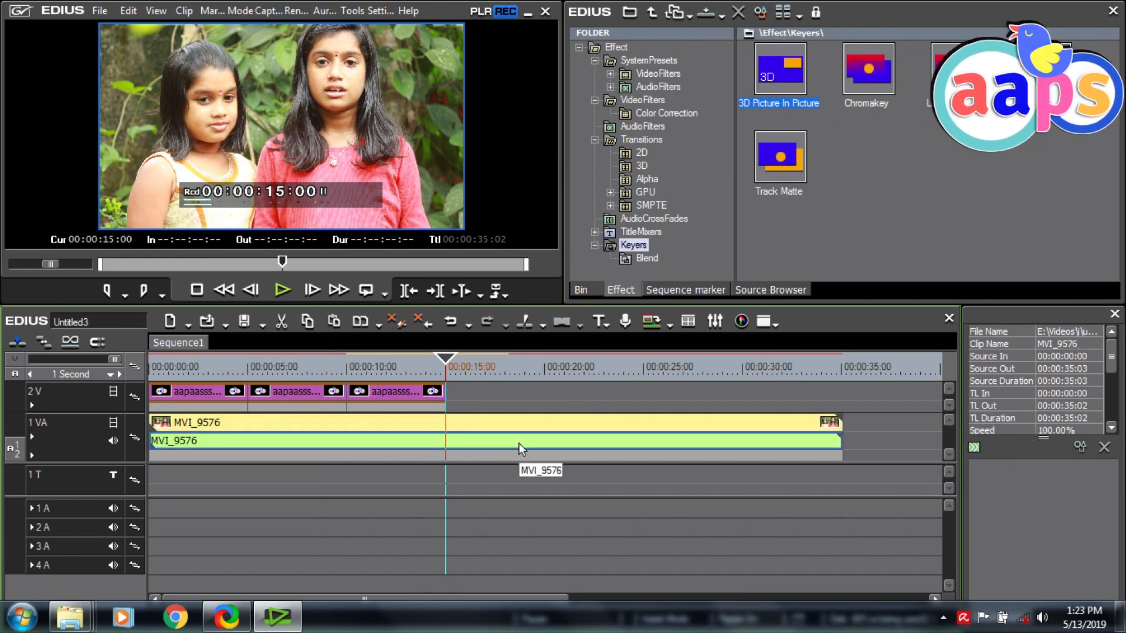
pyautogui.press('c')
pyautogui.rightClick(518, 442)
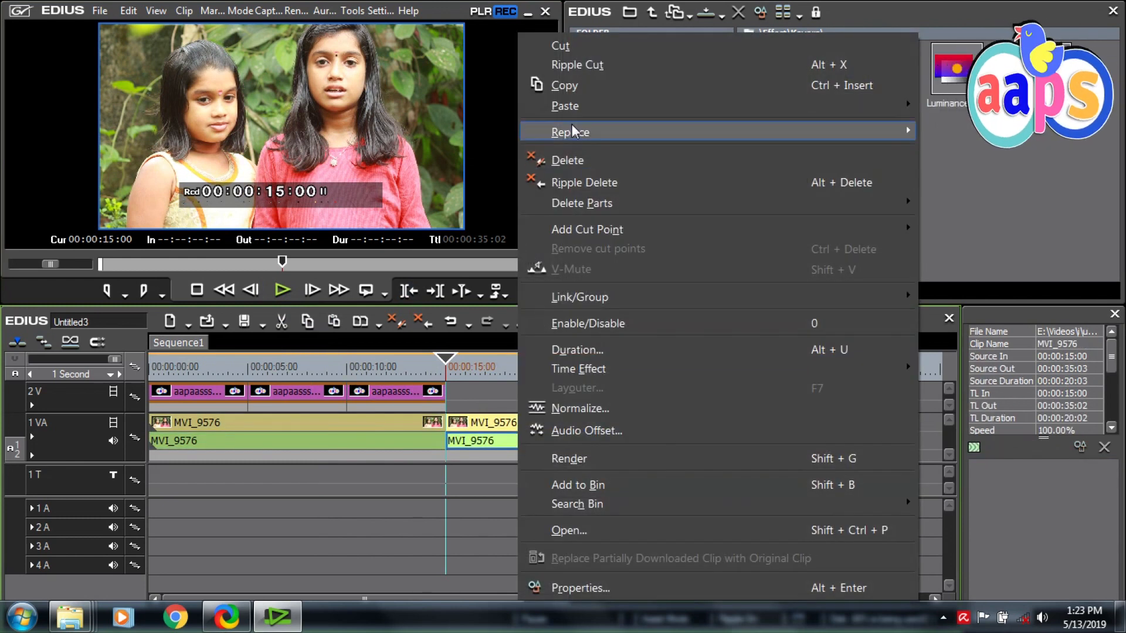
pyautogui.click(566, 160)
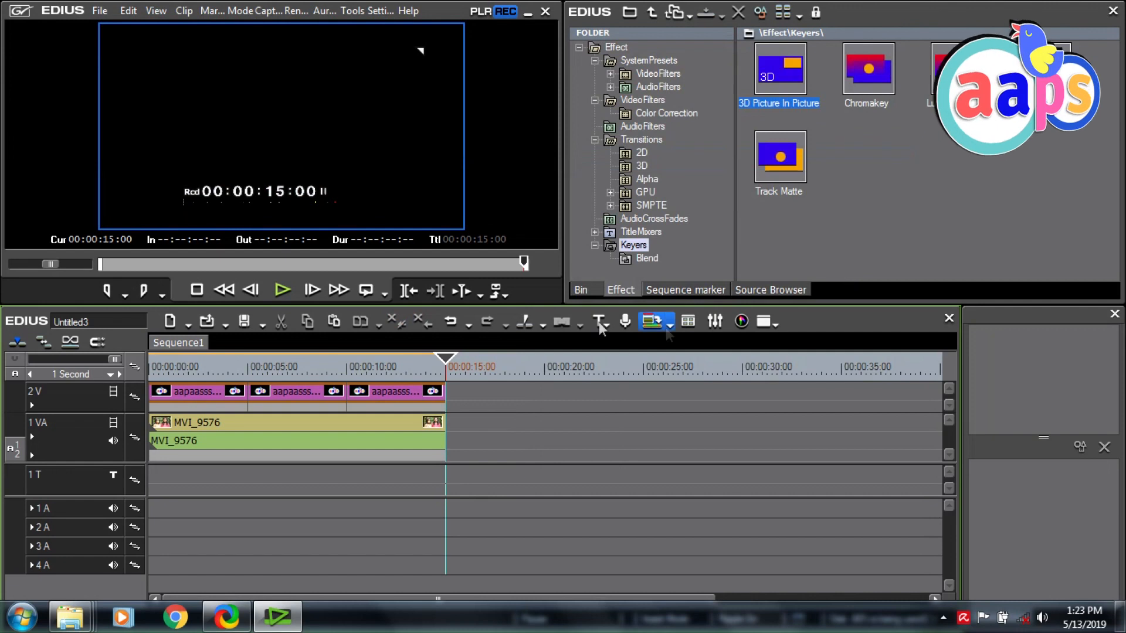
# Step: Start a Print to File export of the sequence with the MPEG2 Program Stream exporter
pyautogui.click(593, 294)
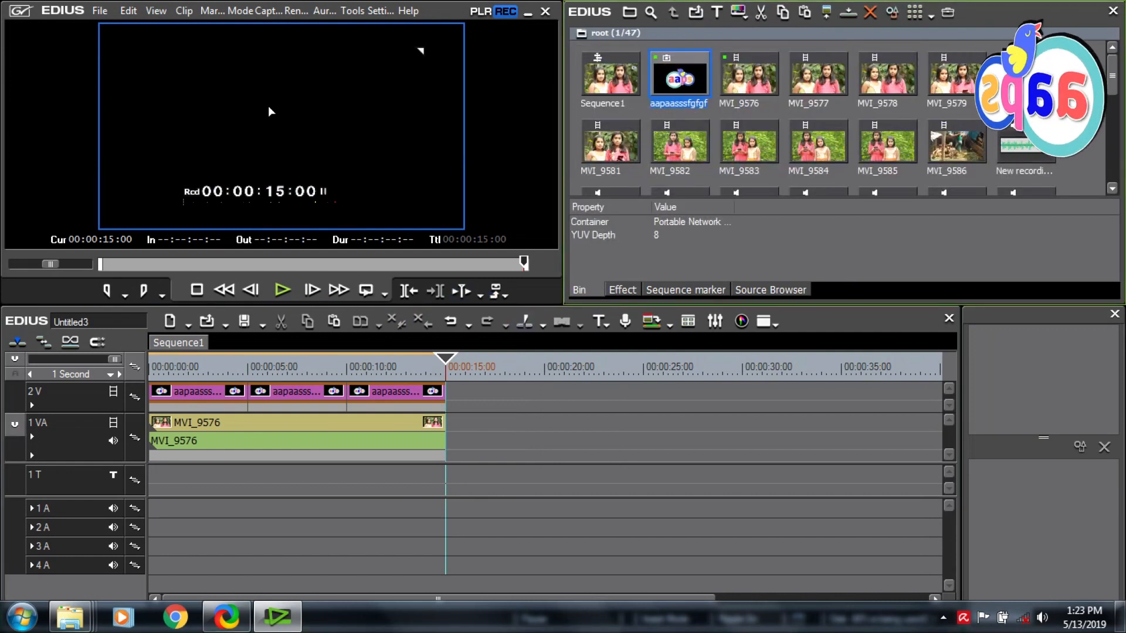
pyautogui.click(98, 12)
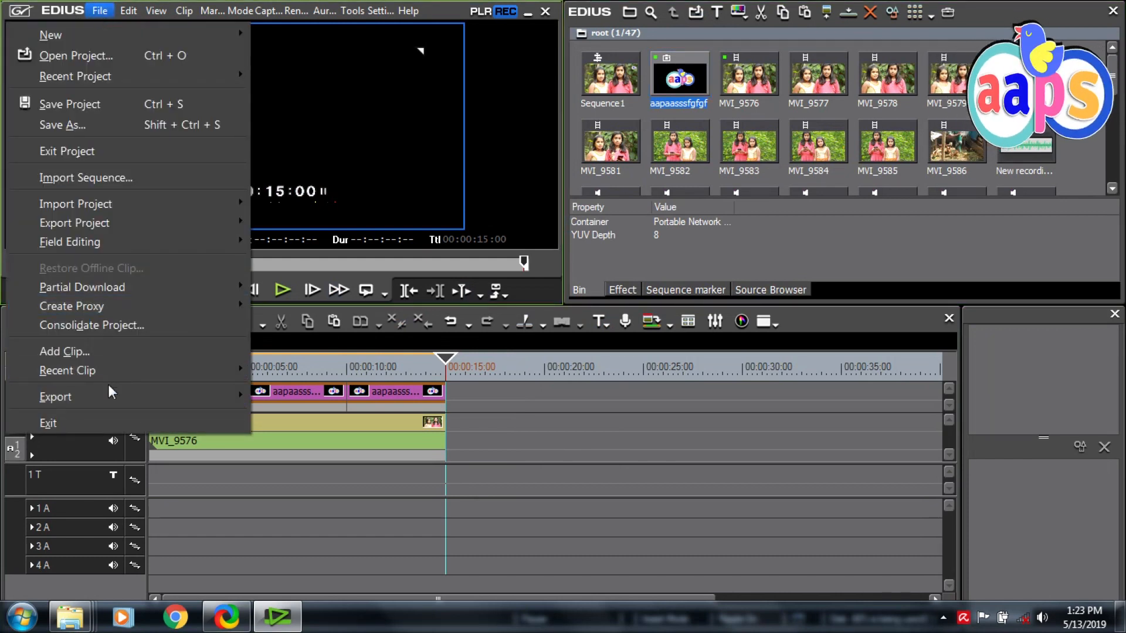
pyautogui.moveTo(108, 398)
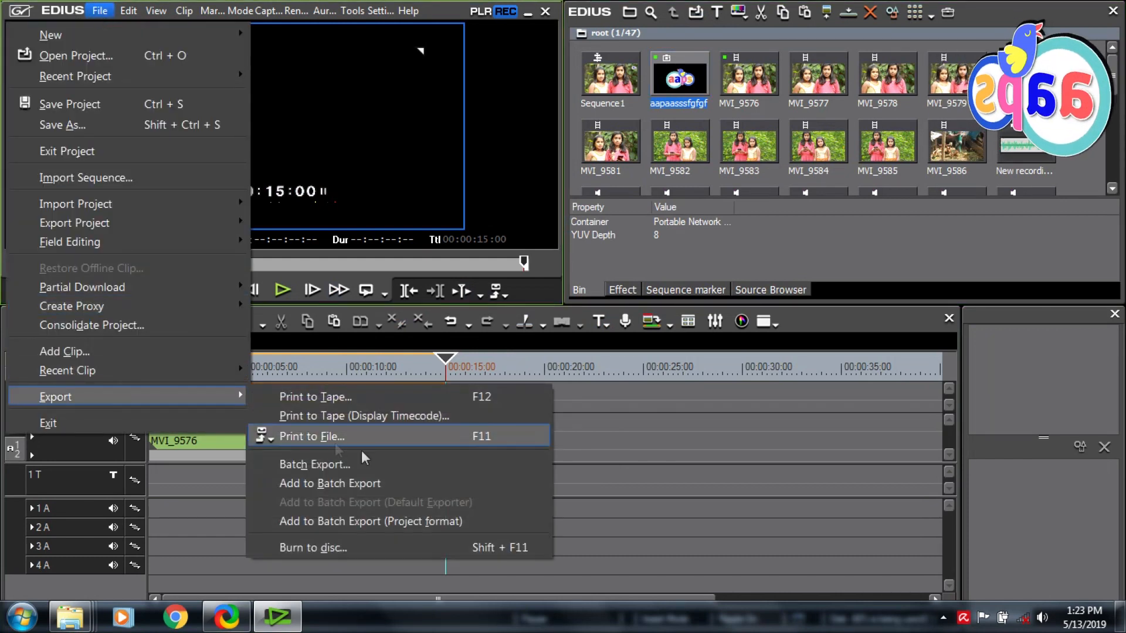
pyautogui.click(311, 435)
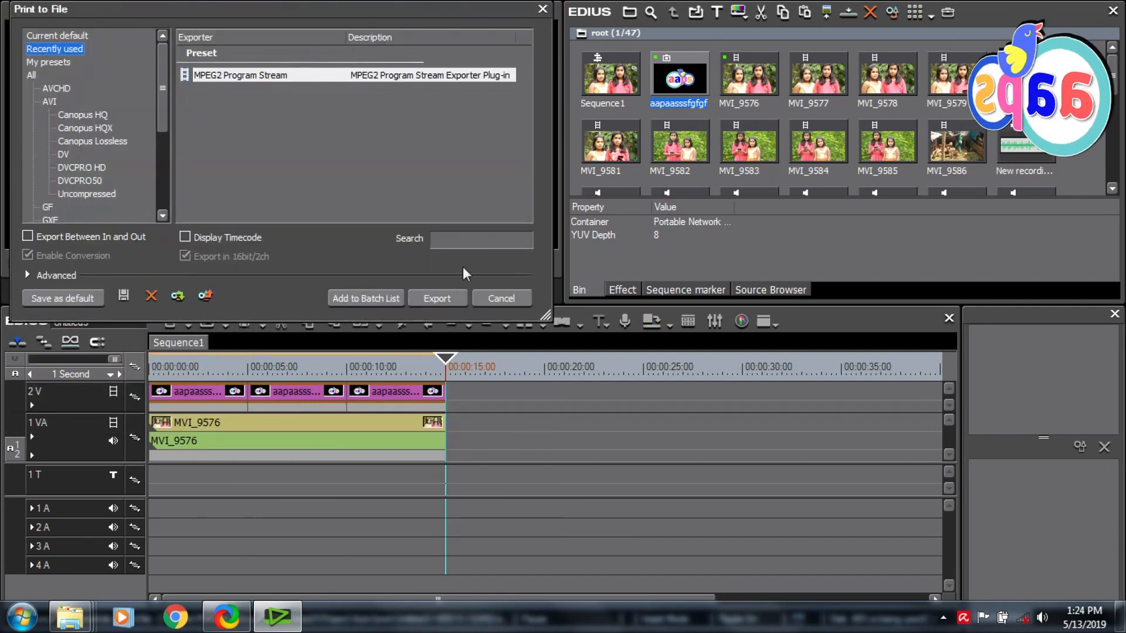
pyautogui.click(444, 298)
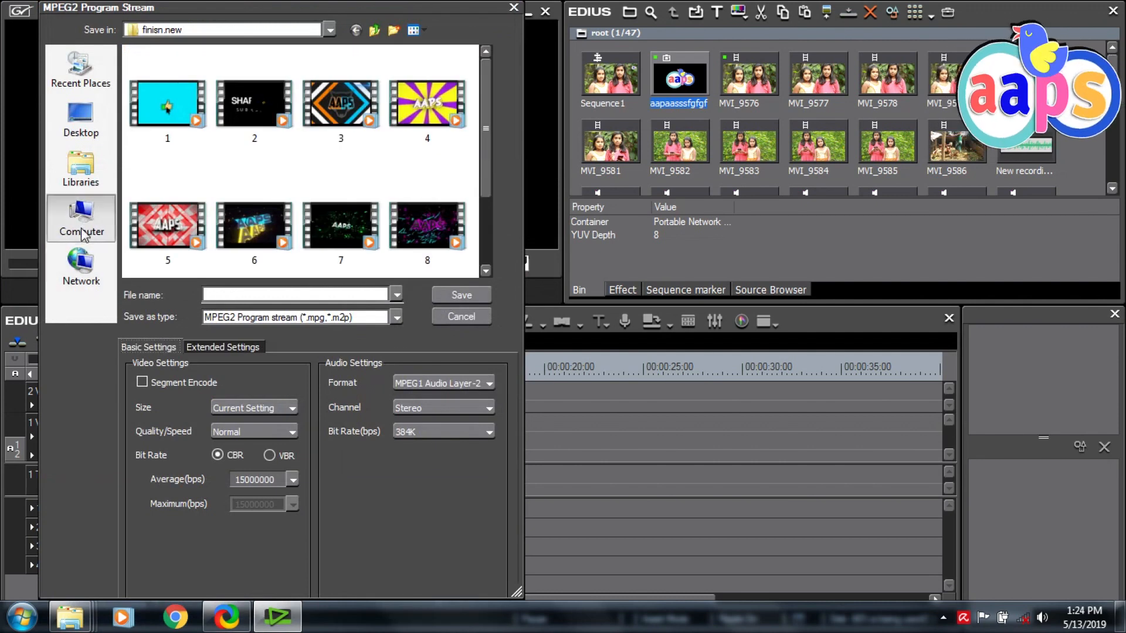
# Step: Export the video as "new" into the uyyyy folder under Videos\i on drive E:
pyautogui.click(114, 221)
pyautogui.doubleClick(209, 176)
pyautogui.doubleClick(167, 223)
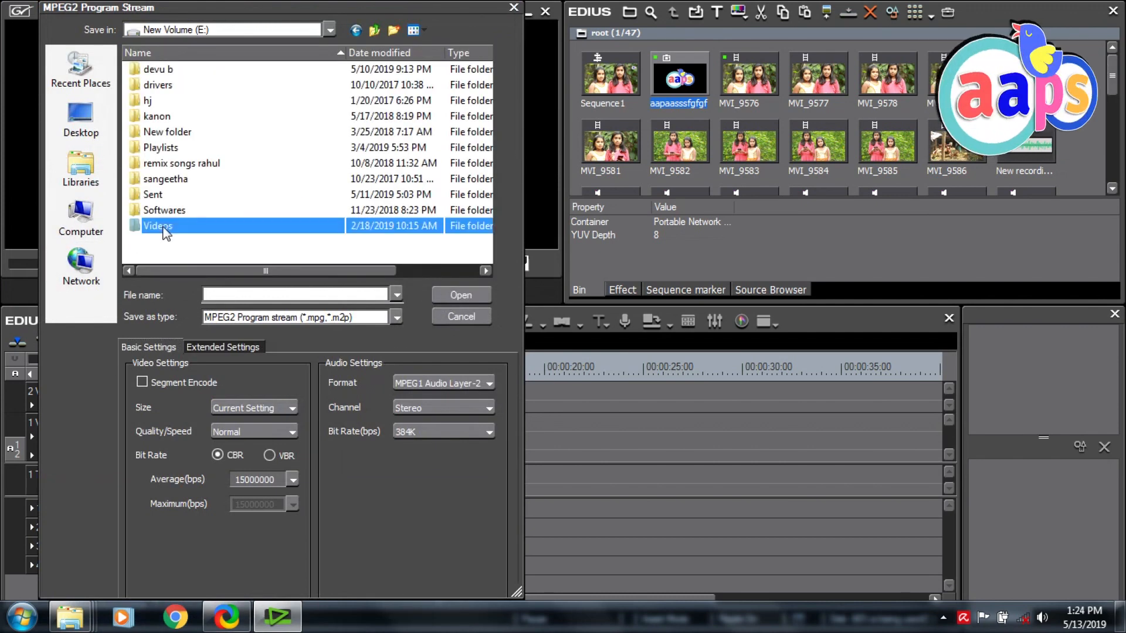
pyautogui.doubleClick(140, 116)
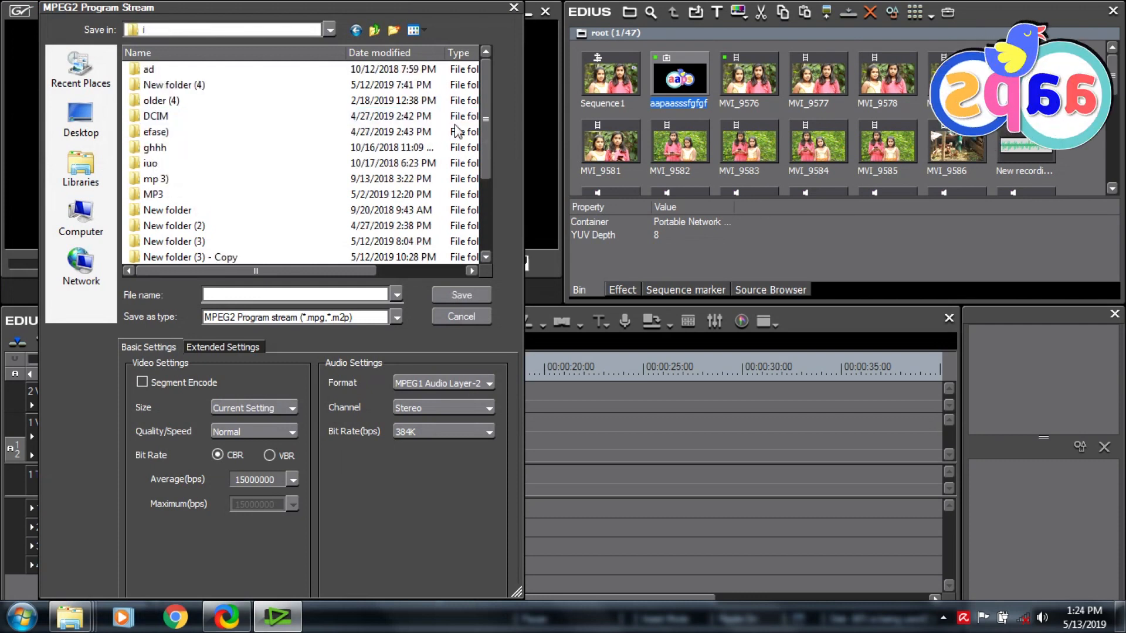
pyautogui.moveTo(481, 125); pyautogui.dragTo(481, 197)
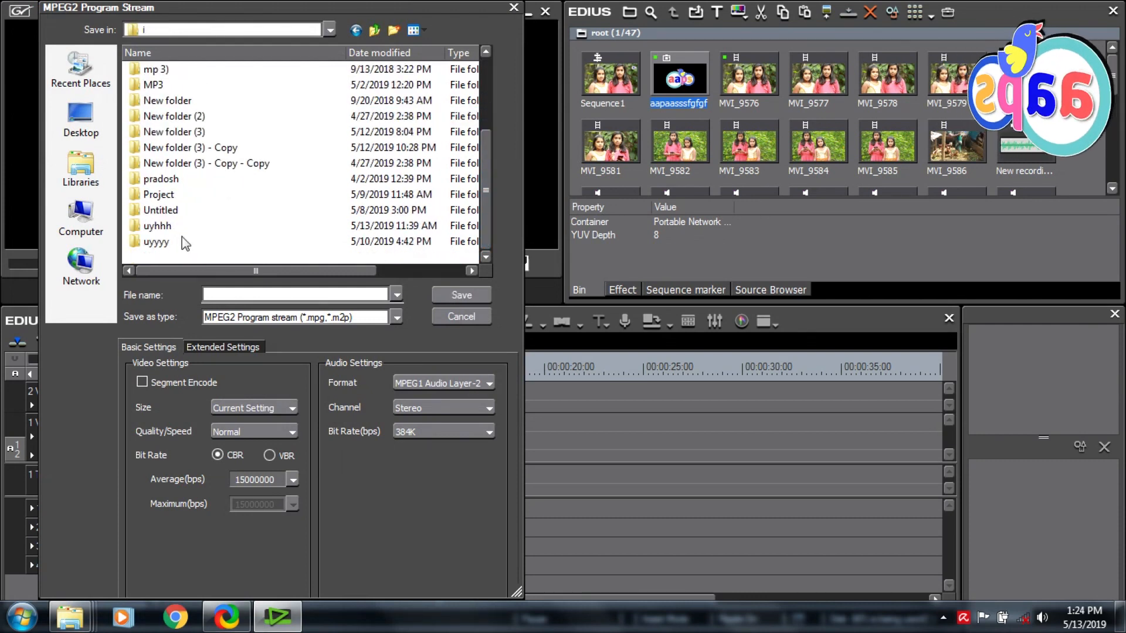
pyautogui.doubleClick(163, 245)
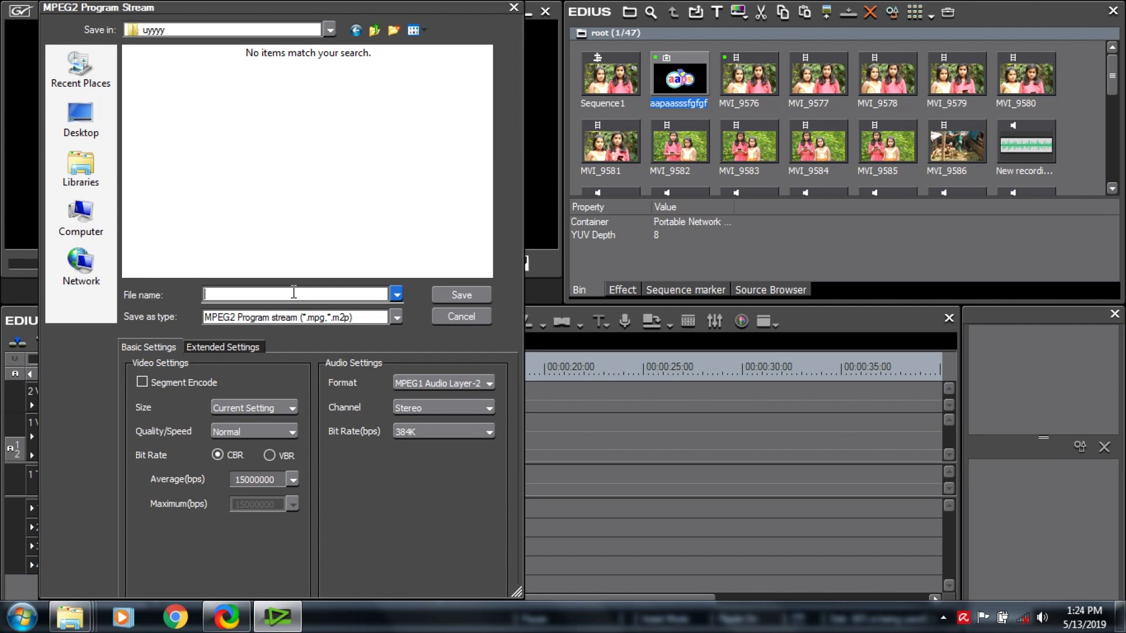
pyautogui.write('ew')
pyautogui.click(459, 301)
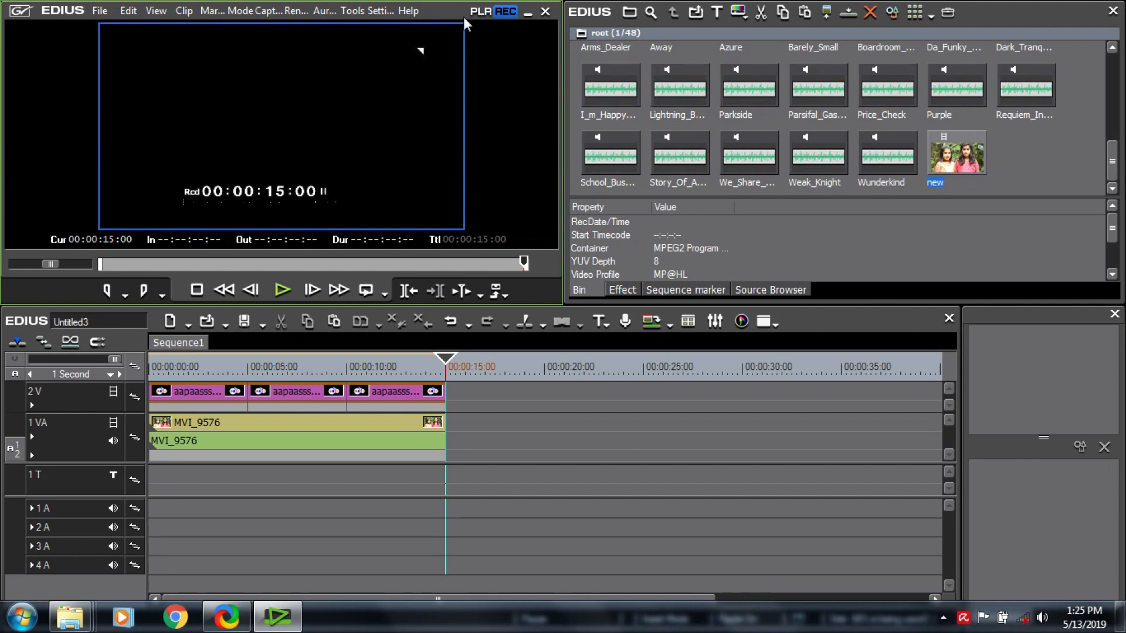
# Step: Minimize EDIUS and open the Videos\i folder on drive E: in Windows Explorer
pyautogui.click(526, 12)
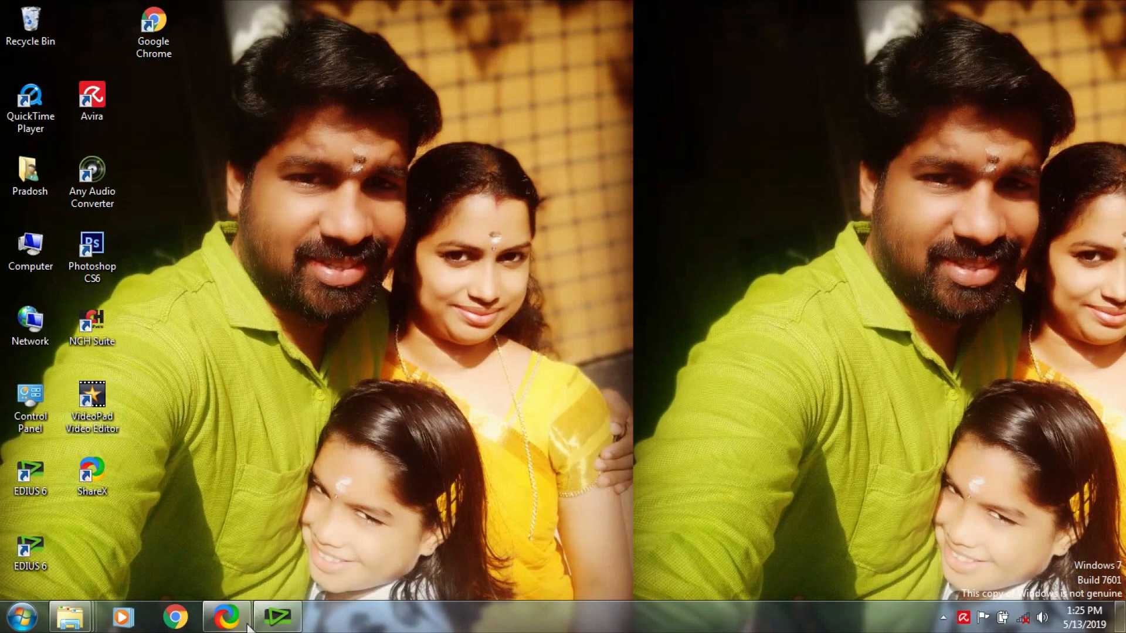
pyautogui.moveTo(270, 620)
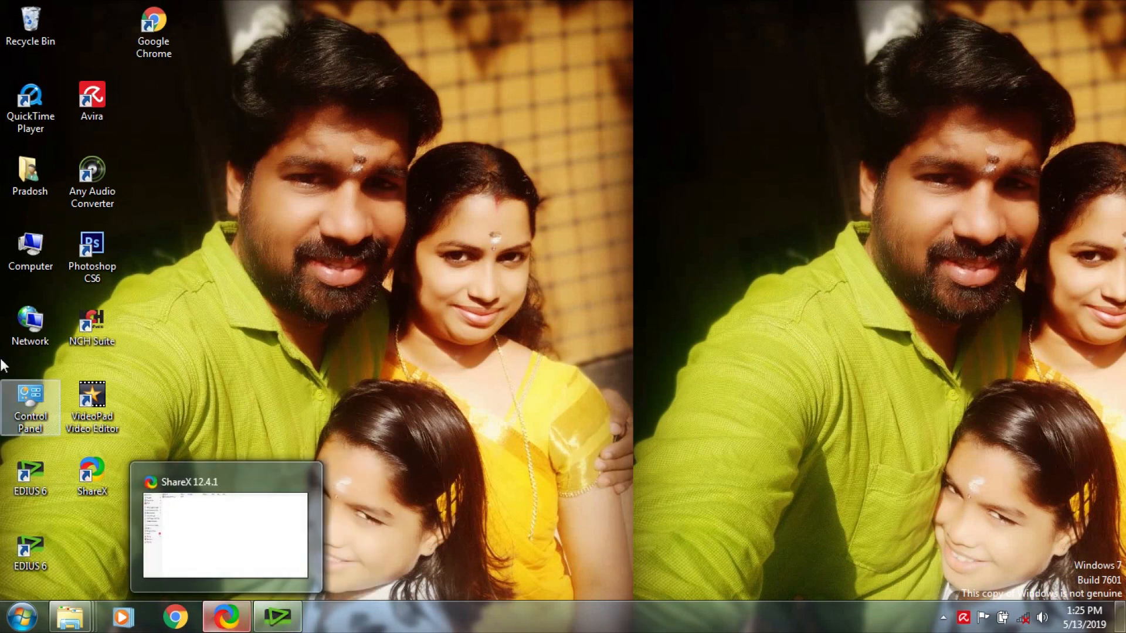
pyautogui.doubleClick(31, 329)
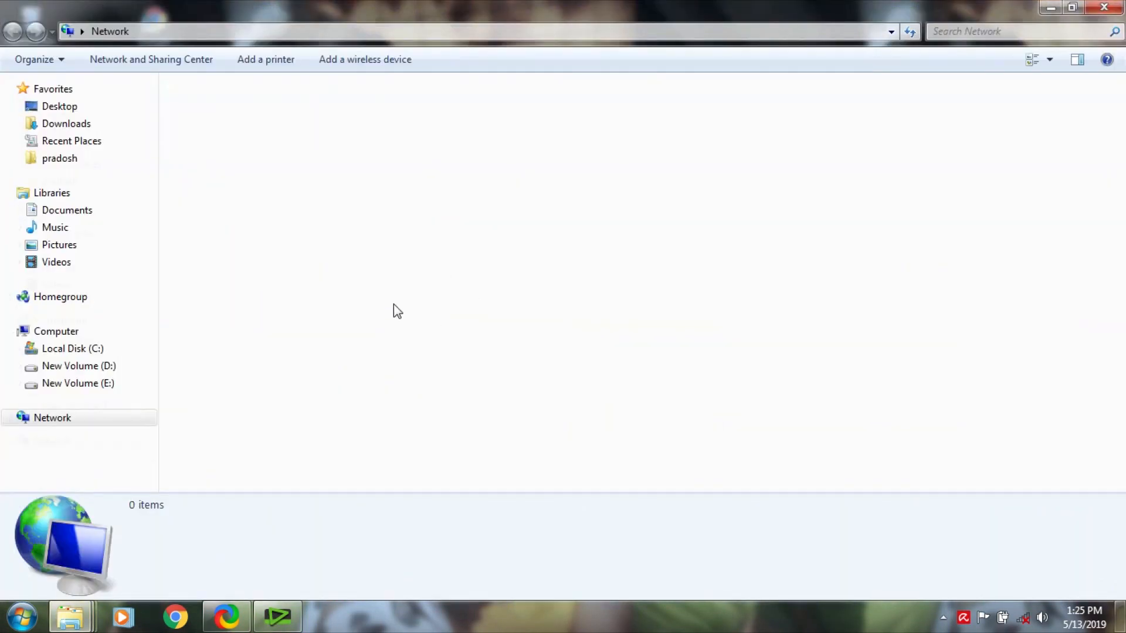
pyautogui.click(1104, 7)
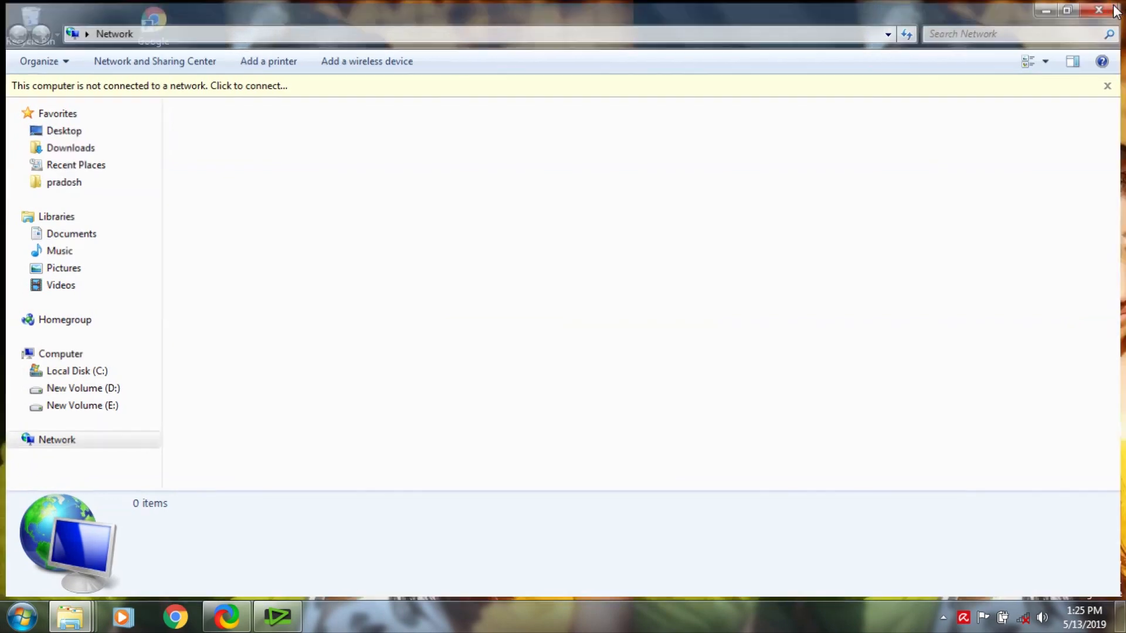
pyautogui.doubleClick(32, 249)
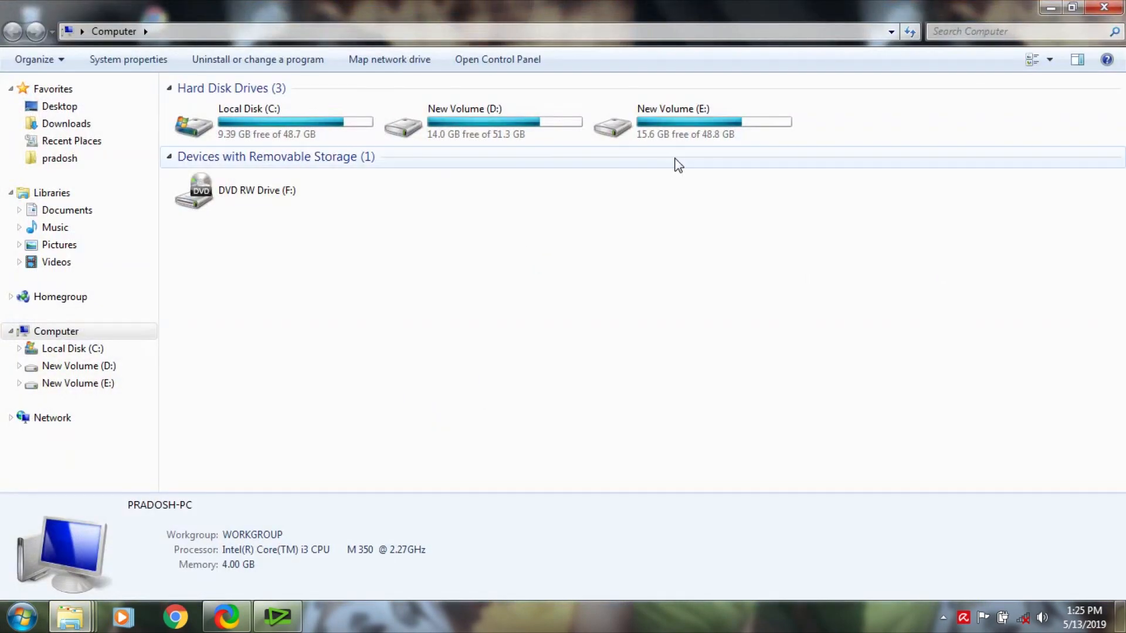
pyautogui.click(670, 126)
pyautogui.doubleClick(668, 123)
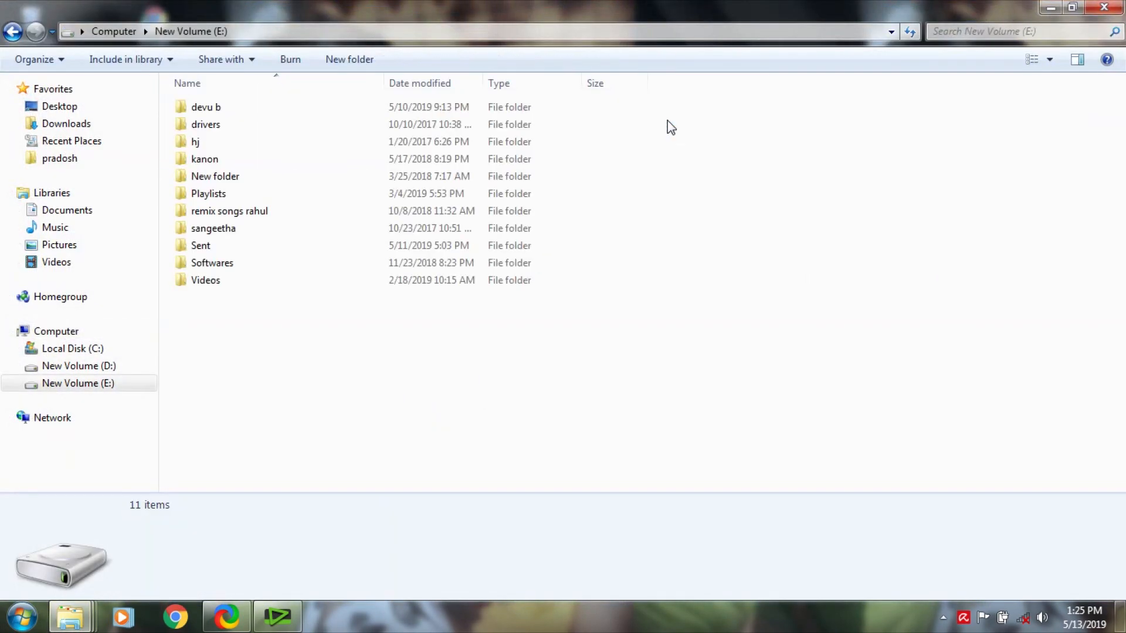
pyautogui.click(237, 287)
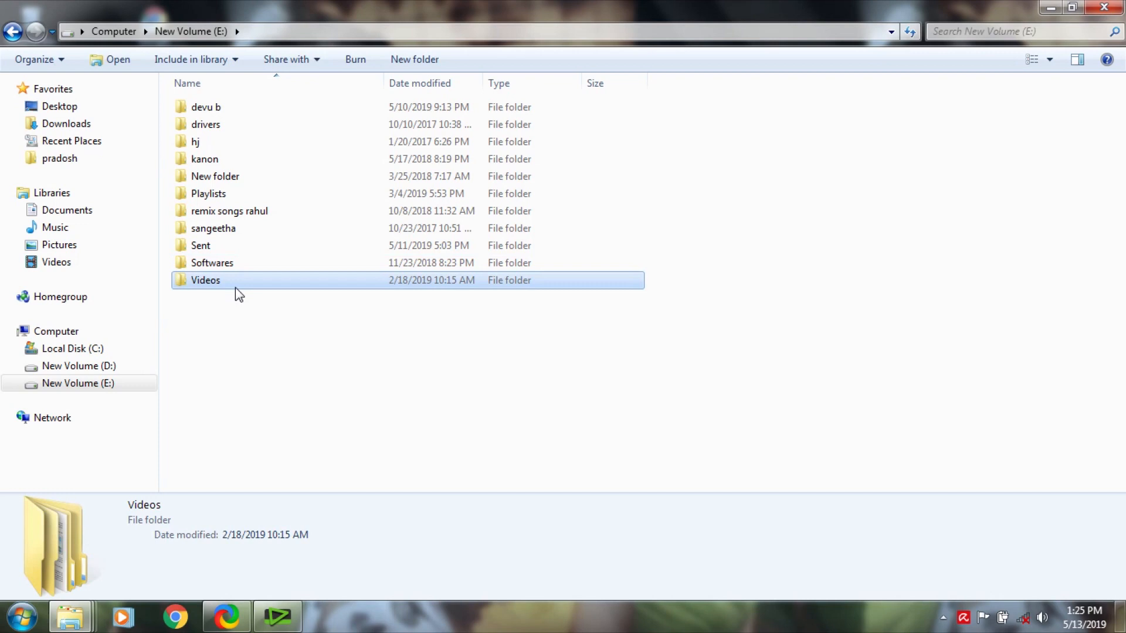
pyautogui.doubleClick(235, 288)
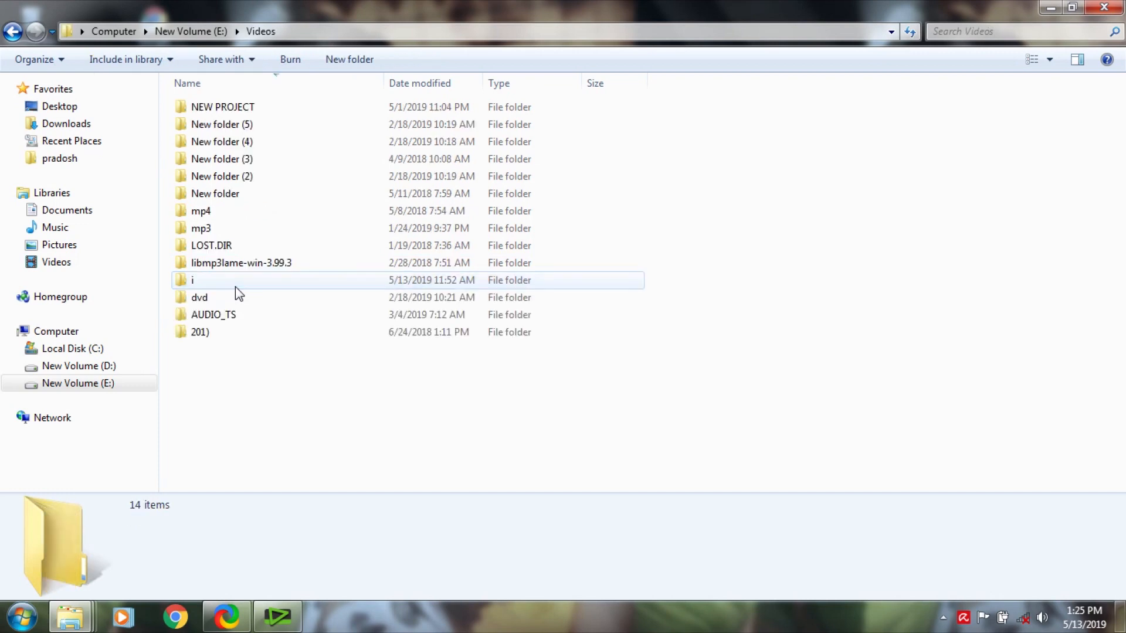
pyautogui.click(193, 282)
pyautogui.doubleClick(194, 281)
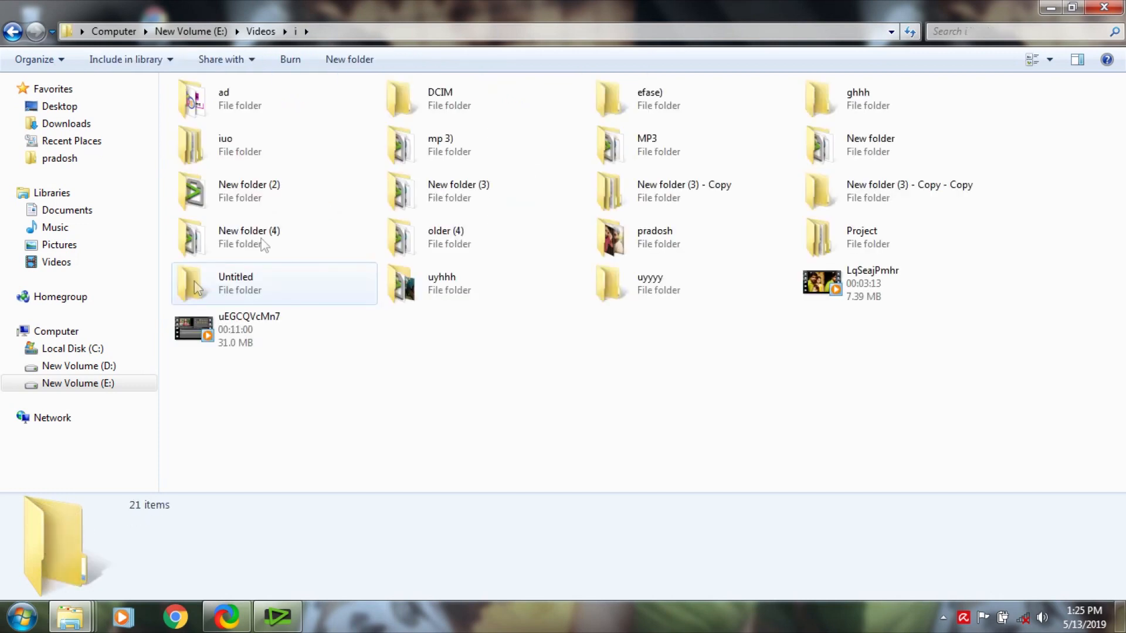
pyautogui.click(641, 301)
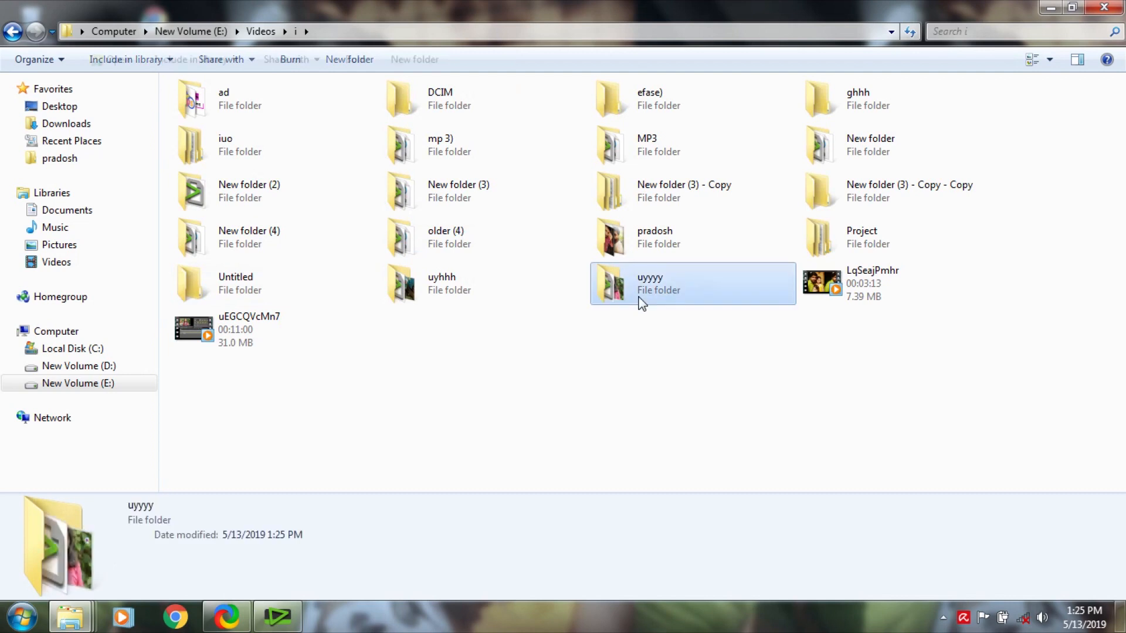
pyautogui.click(476, 291)
pyautogui.doubleClick(474, 290)
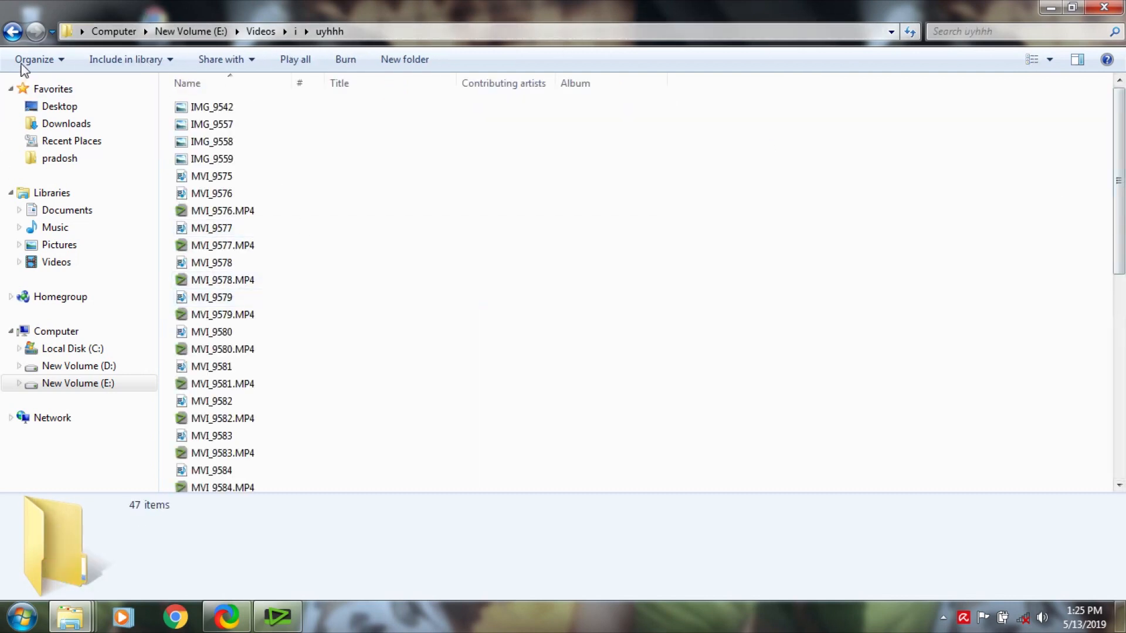
pyautogui.click(18, 33)
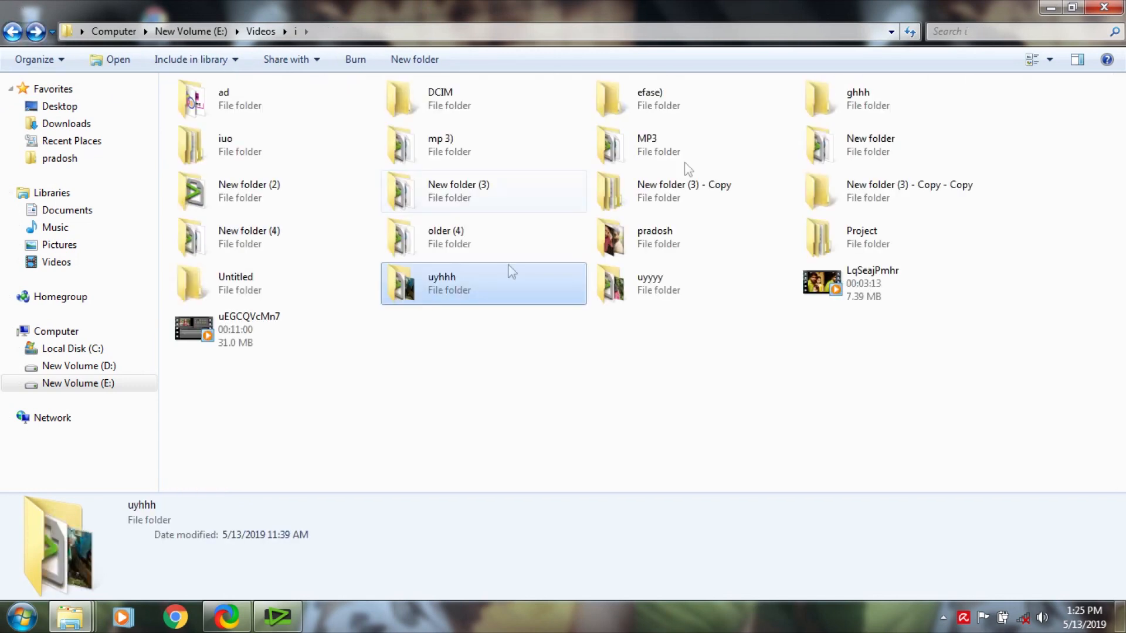
# Step: Open the uyyyy folder and bring up the actions for the exported movie clip "new"
pyautogui.doubleClick(627, 283)
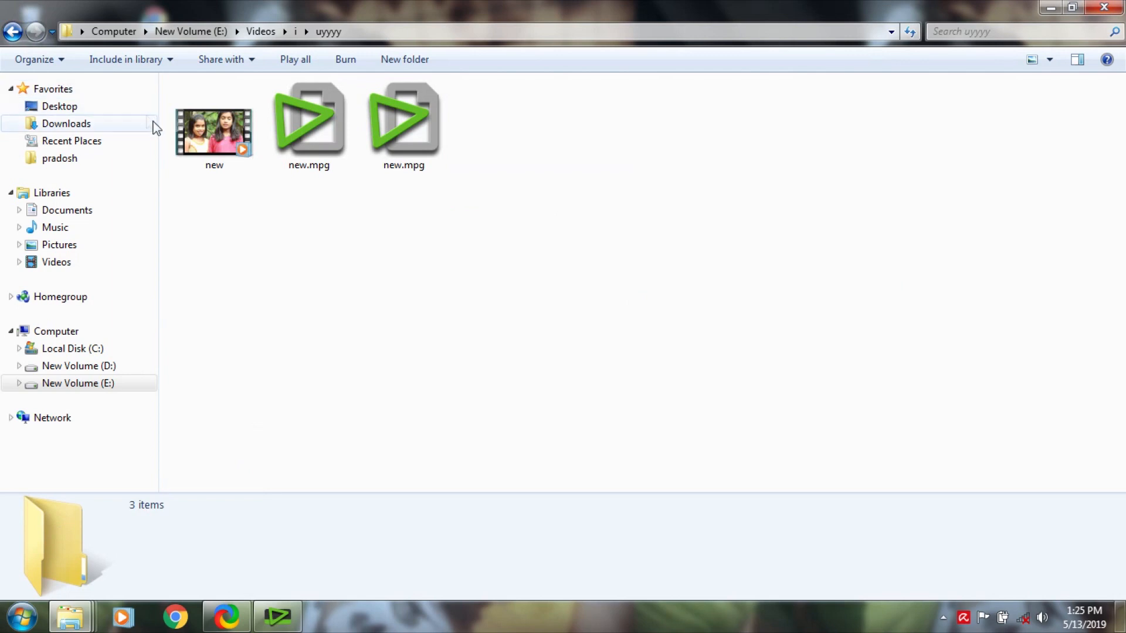
pyautogui.rightClick(217, 142)
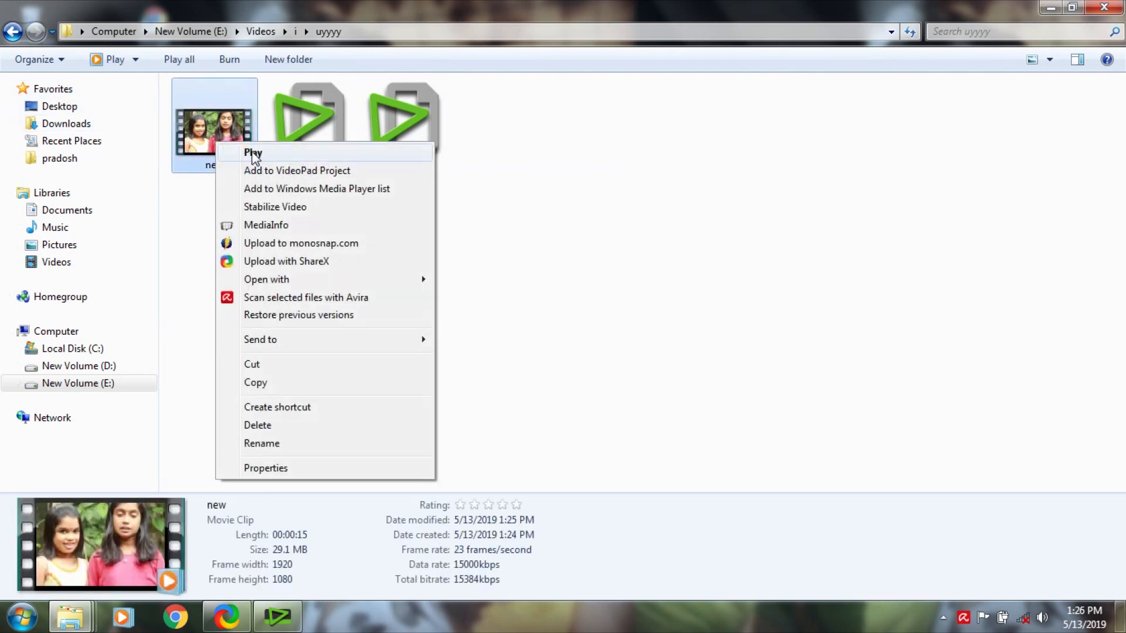